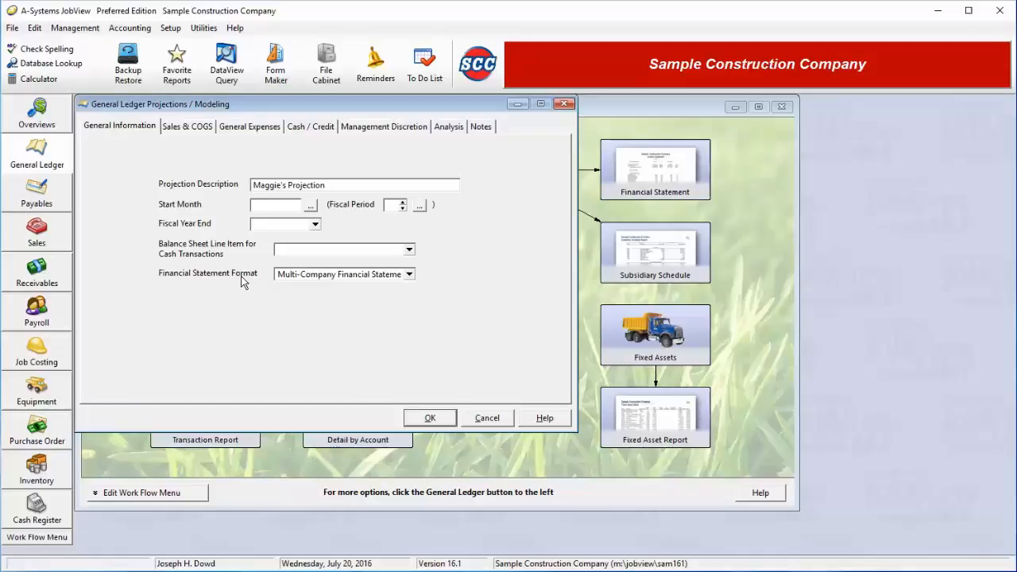
Set the projection's start month to March 2016.
{"action": "left_click", "coordinate": [311, 208]}
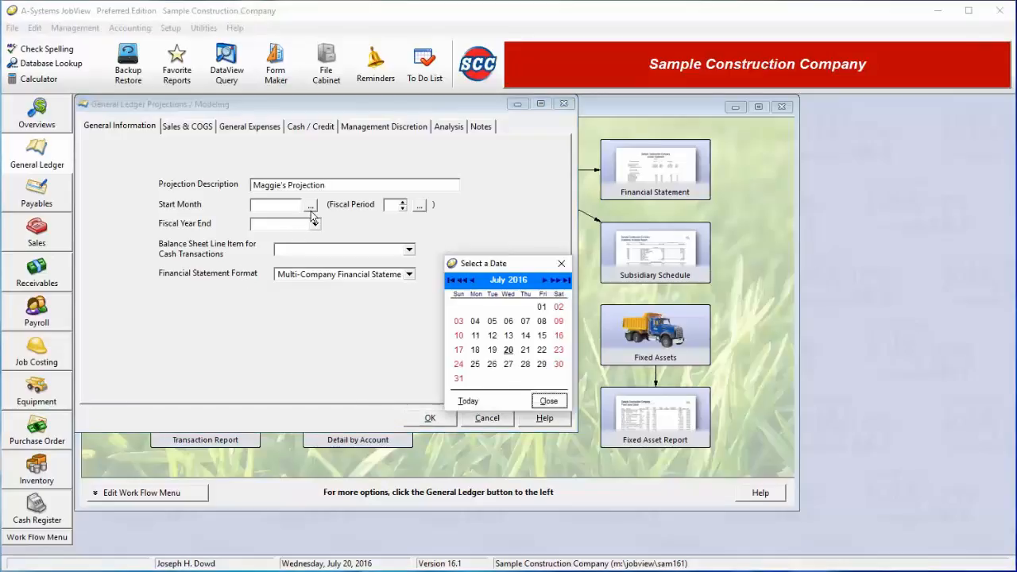
{"action": "left_click", "coordinate": [462, 282]}
{"action": "left_click", "coordinate": [462, 282]}
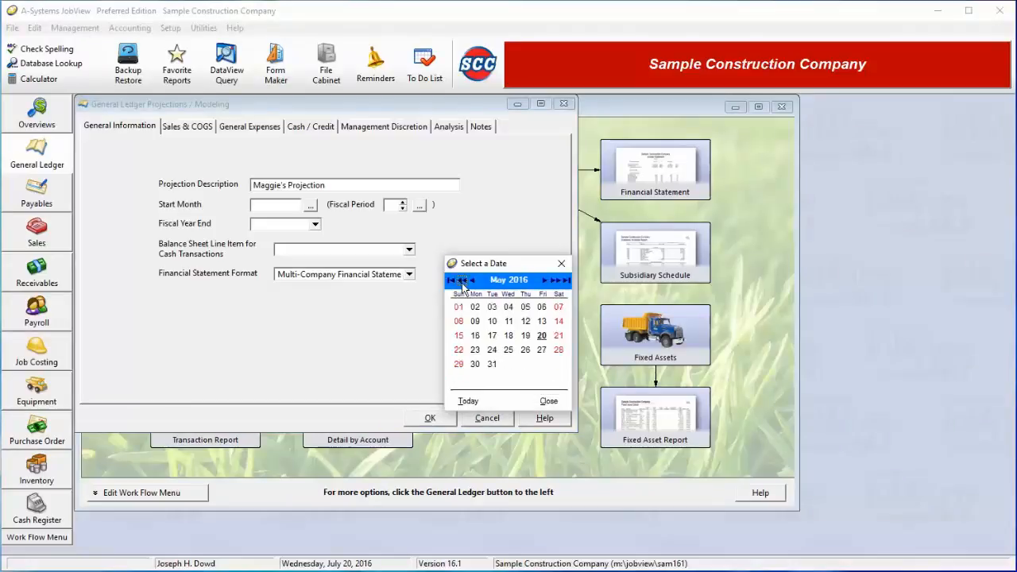
{"action": "left_click", "coordinate": [462, 281]}
{"action": "left_click", "coordinate": [462, 281]}
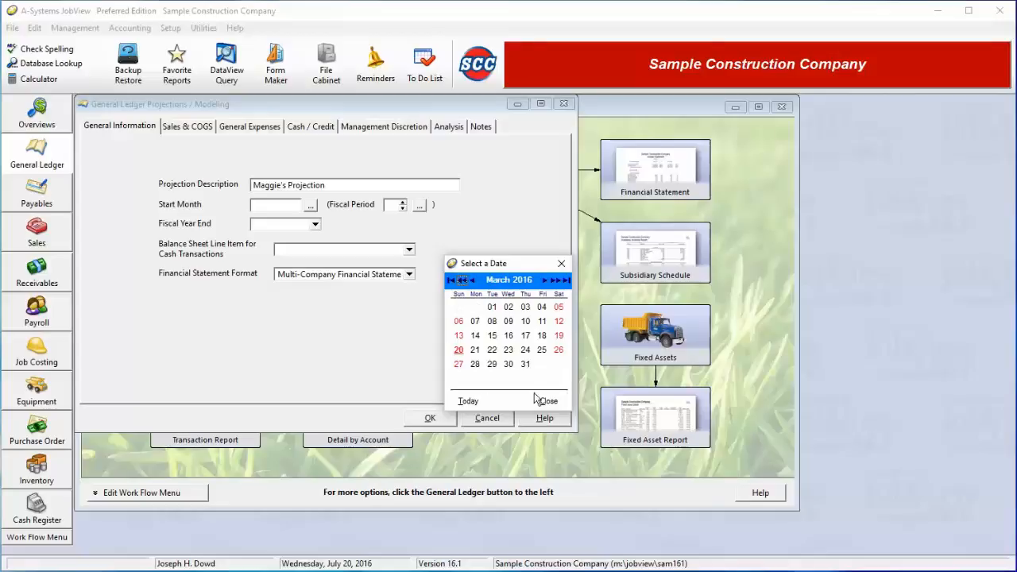
{"action": "left_click", "coordinate": [492, 321]}
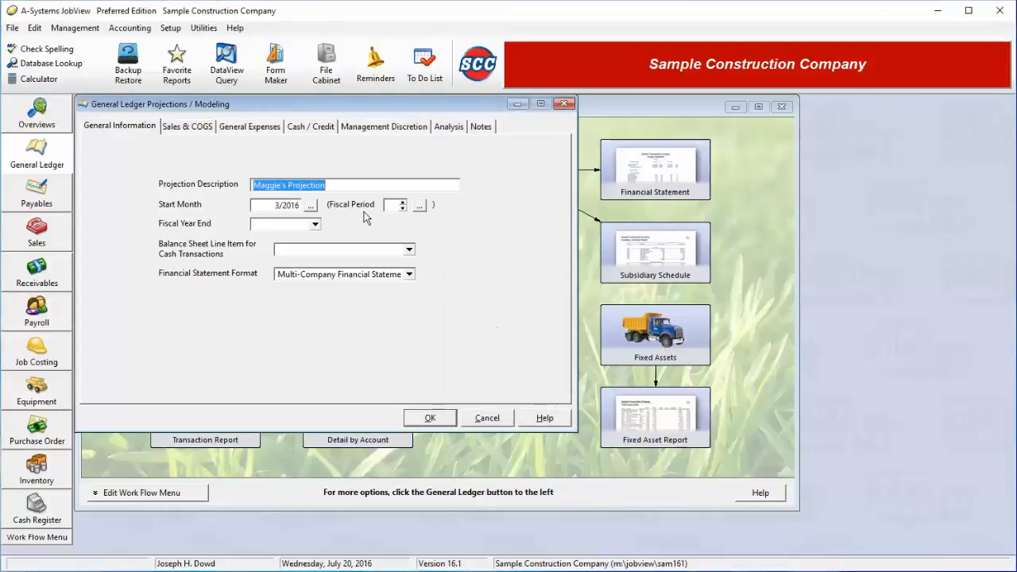
Choose fiscal period 17, Mar 2016, as the projection's starting fiscal period.
{"action": "left_click", "coordinate": [394, 205]}
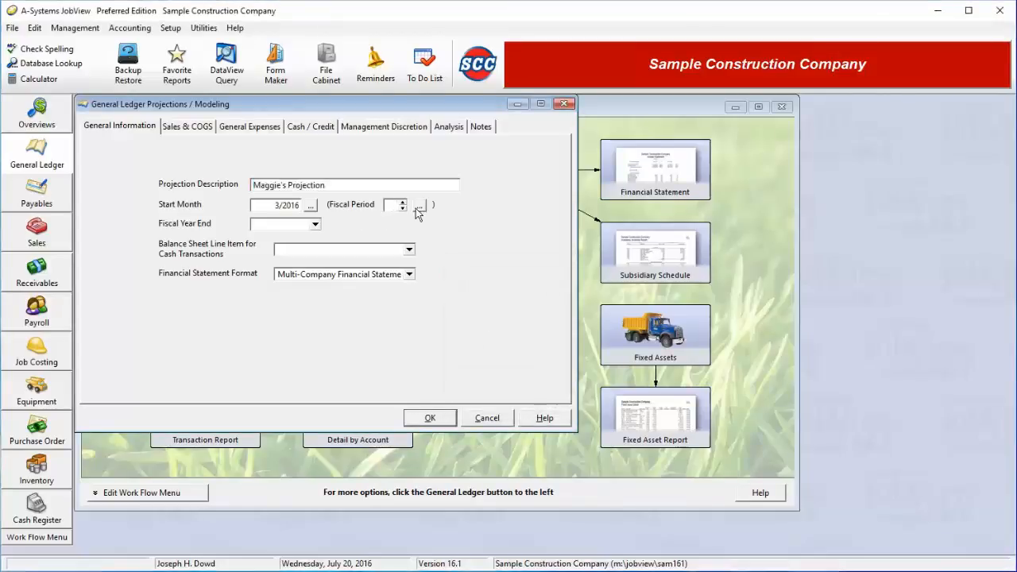
{"action": "left_click", "coordinate": [419, 208]}
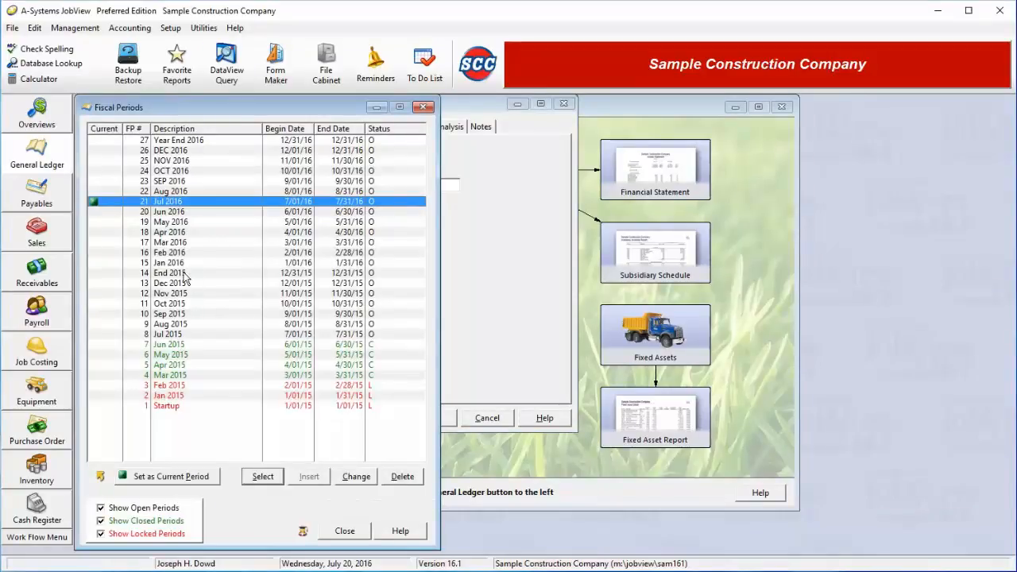
{"action": "double_click", "coordinate": [189, 243]}
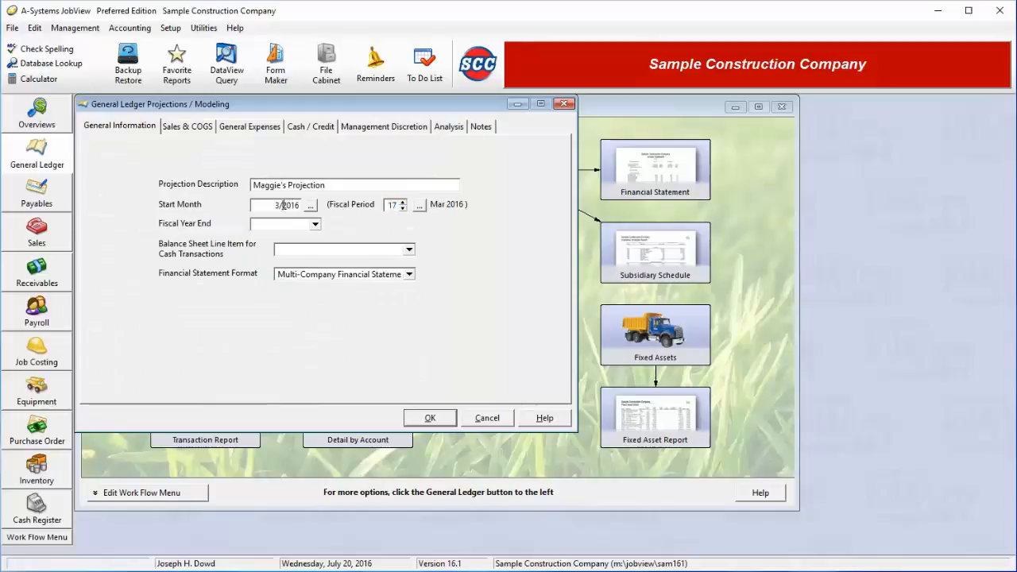
Change the start month to 11/2006 and set the fiscal year end to December.
{"action": "left_click_drag", "start_coordinate": [283, 205], "coordinate": [293, 205]}
{"action": "type", "text": "1"}
{"action": "left_click", "coordinate": [315, 225]}
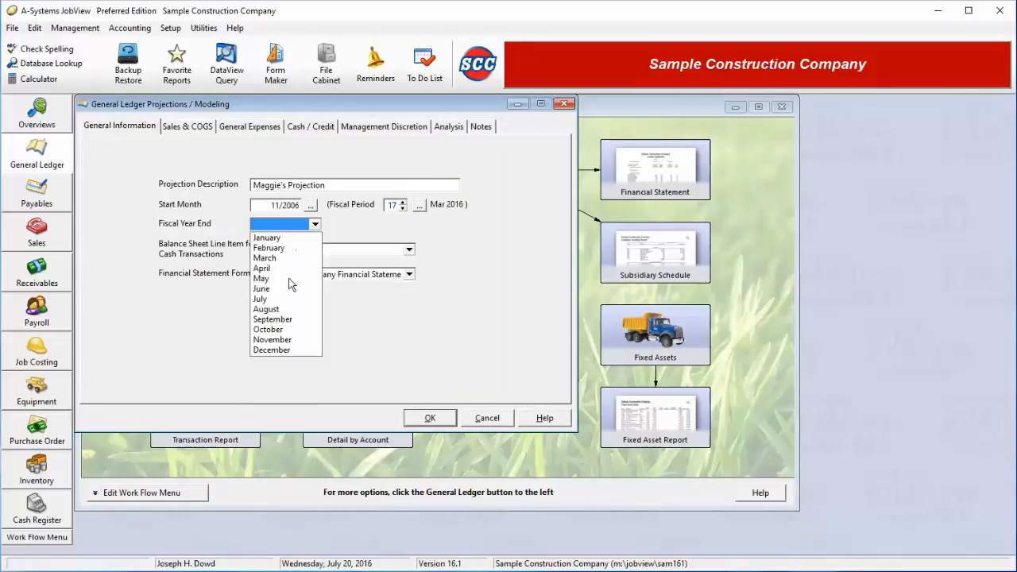
{"action": "left_click", "coordinate": [288, 351]}
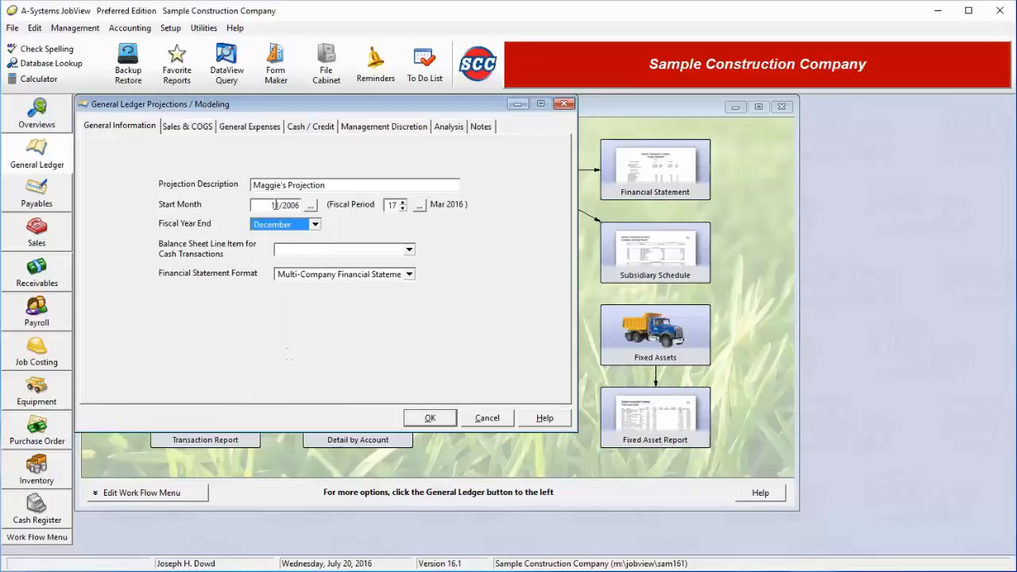
Correct the start month to 1/2016, with fiscal period 15.
{"action": "double_click", "coordinate": [273, 205]}
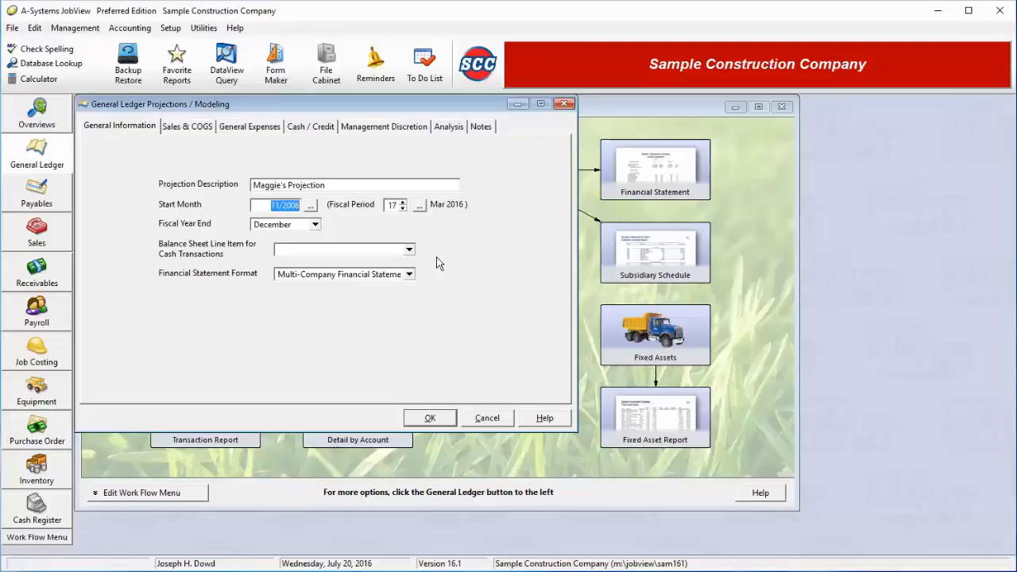
{"action": "type", "text": "3/1/16"}
{"action": "key", "text": "BackSpace"}
{"action": "type", "text": "16"}
{"action": "key", "text": "Tab"}
Use the Standard Financial Statement format and assign Cash as the balance sheet line item for cash transactions.
{"action": "left_click", "coordinate": [340, 255]}
{"action": "left_click", "coordinate": [342, 256]}
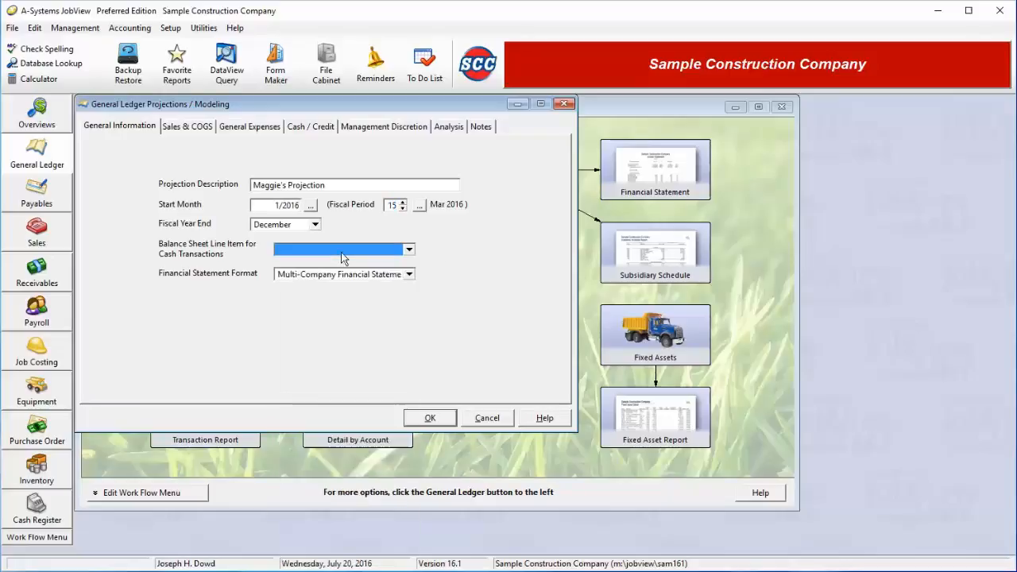
{"action": "left_click", "coordinate": [384, 278]}
{"action": "left_click", "coordinate": [331, 296]}
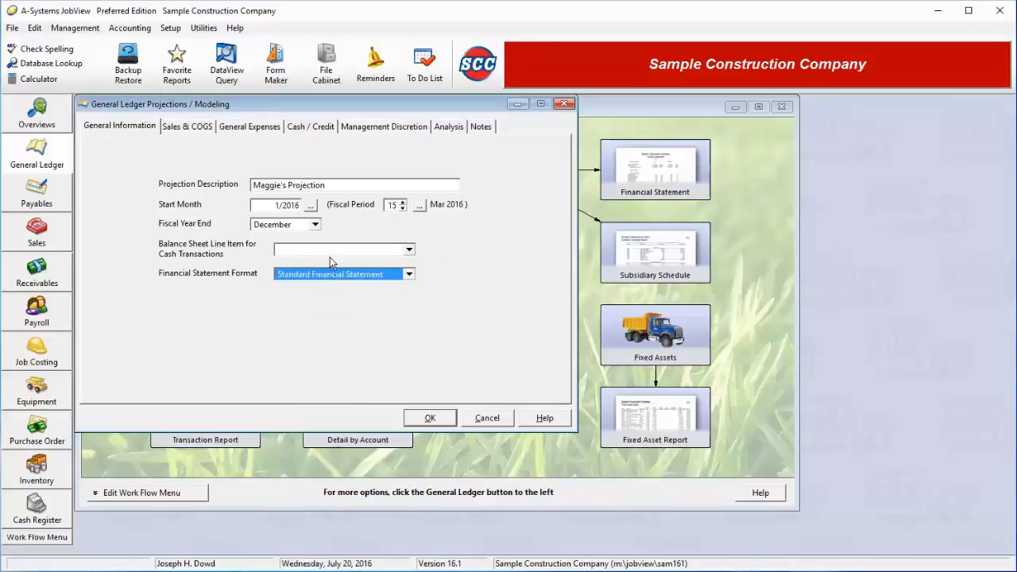
{"action": "left_click", "coordinate": [329, 248]}
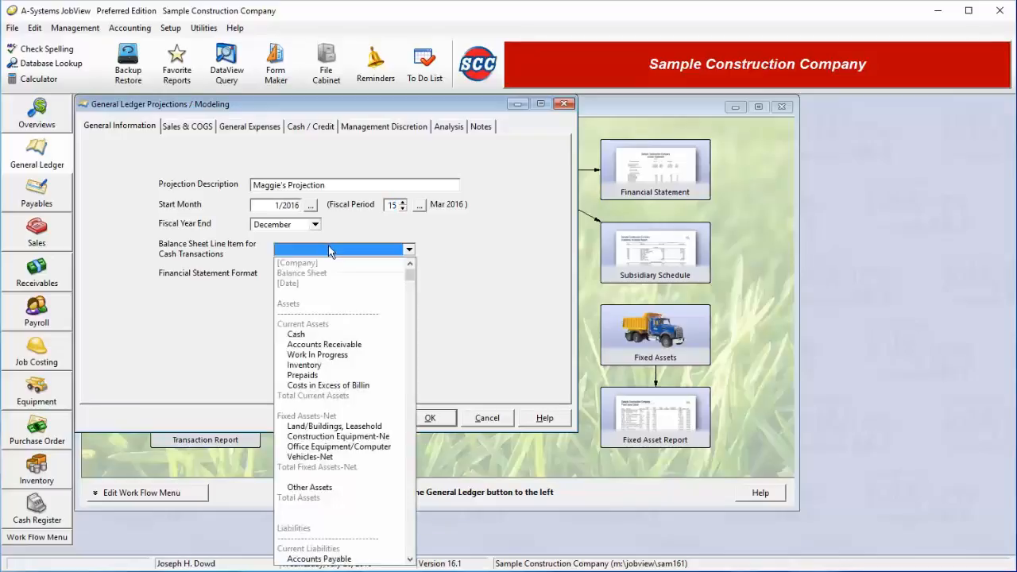
{"action": "left_click", "coordinate": [314, 335]}
Add a Sales & COGS projection for inventory item 01107, Victaulic Gr Ell 6".
{"action": "left_click", "coordinate": [176, 125]}
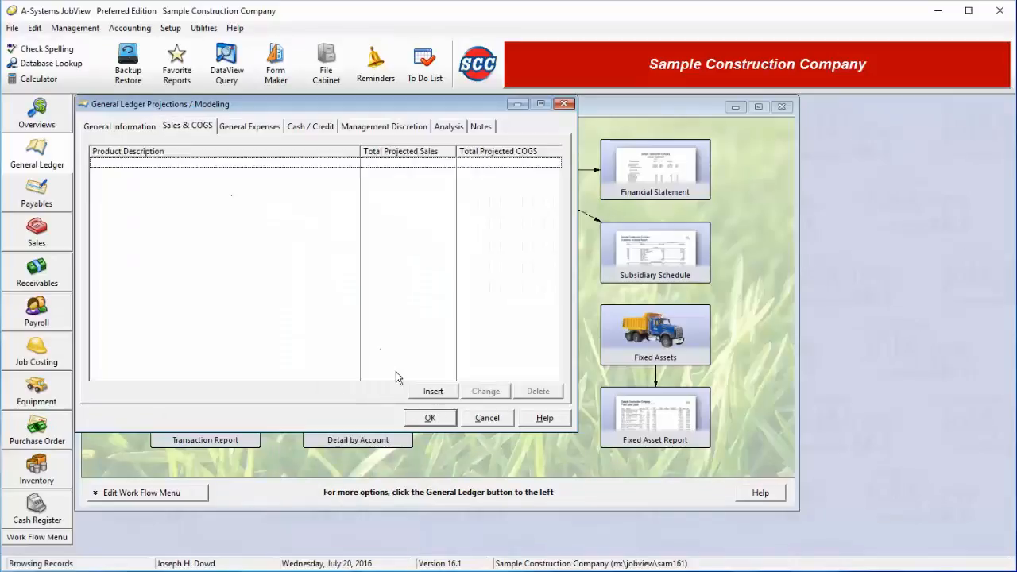
{"action": "left_click", "coordinate": [434, 391]}
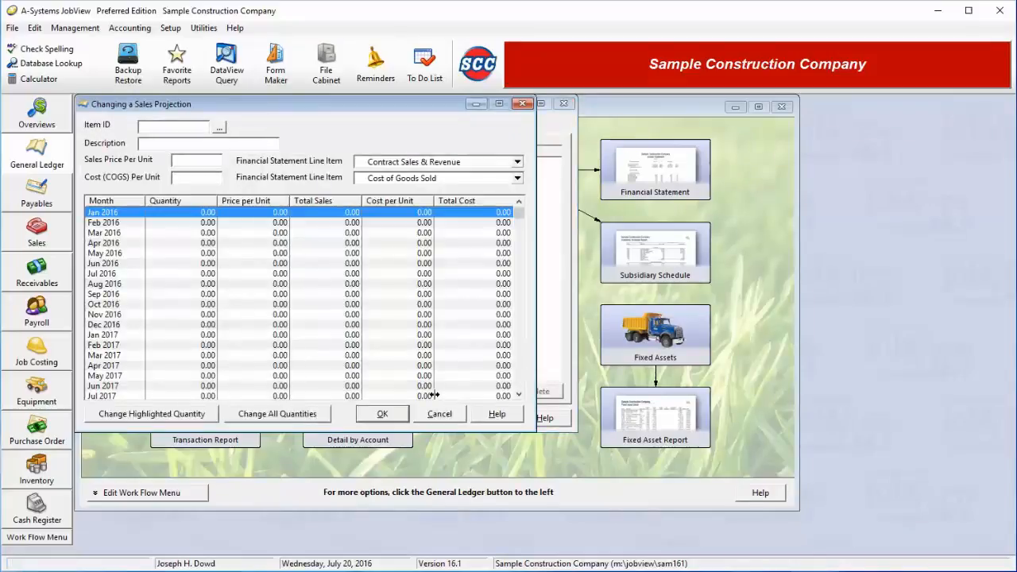
{"action": "left_click", "coordinate": [221, 128]}
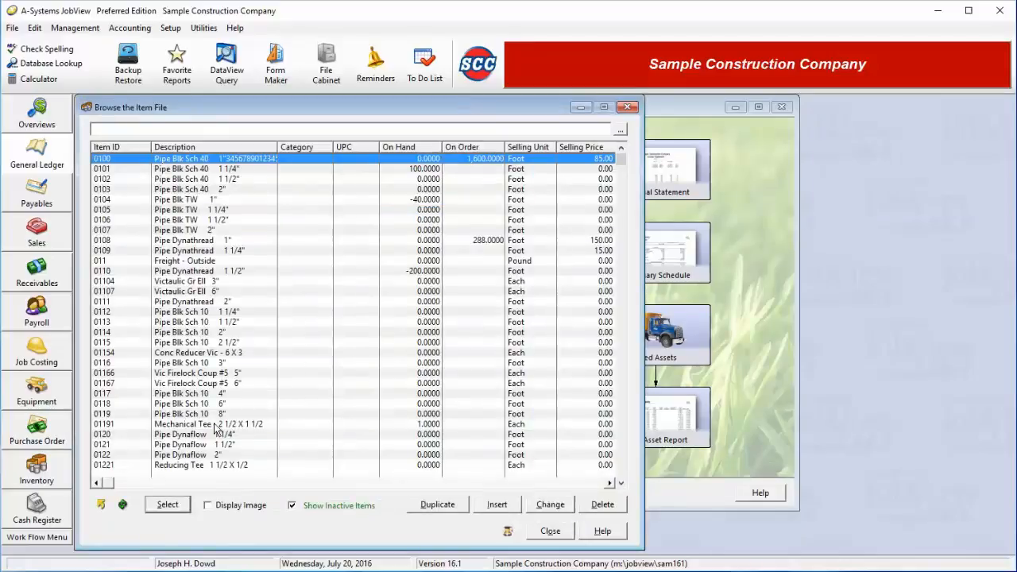
{"action": "double_click", "coordinate": [218, 291]}
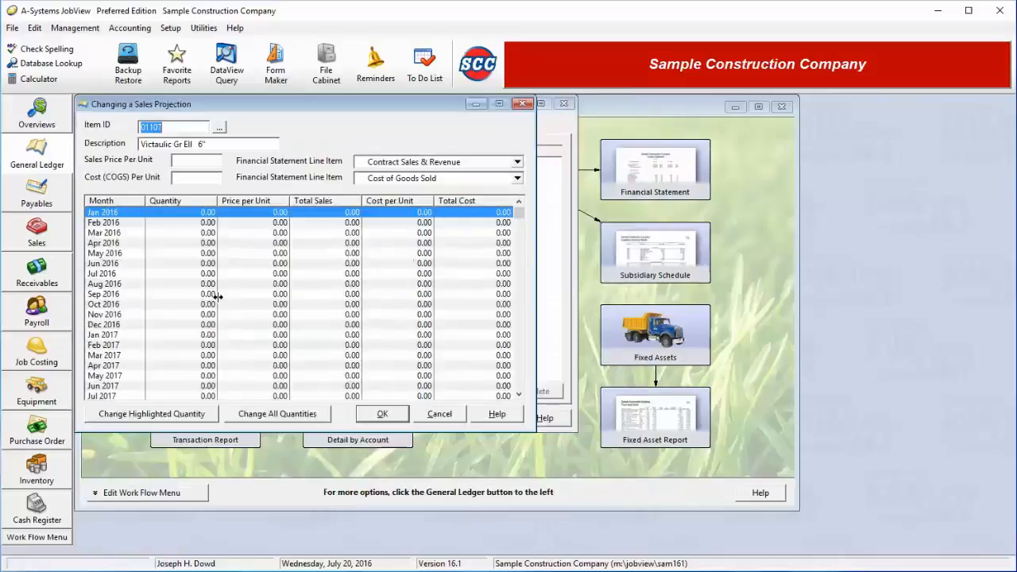
Set the item's sales price per unit to 12.50 and its cost (COGS) per unit to 8.00.
{"action": "left_click", "coordinate": [198, 160]}
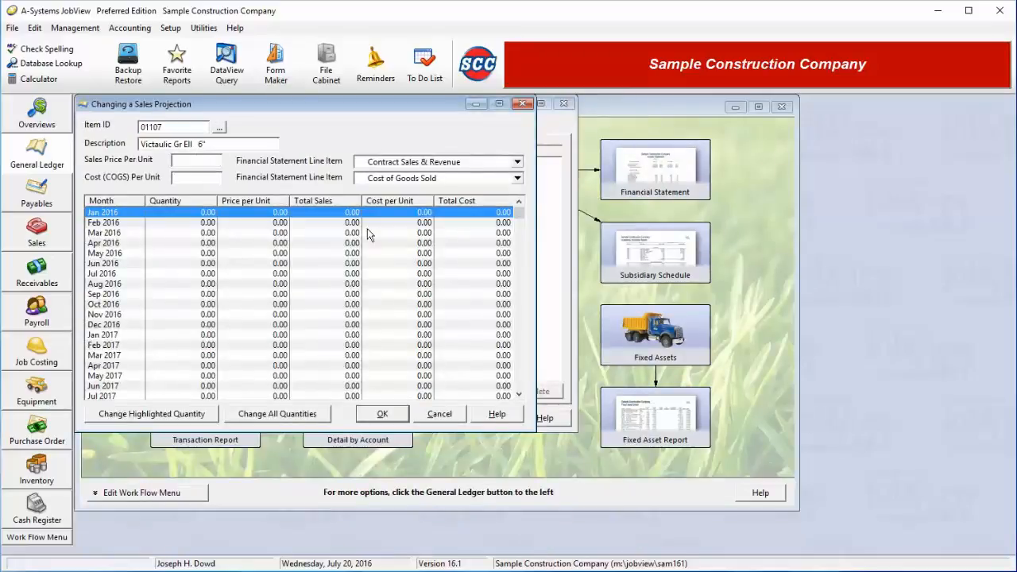
{"action": "type", "text": "12.5"}
{"action": "key", "text": "Tab"}
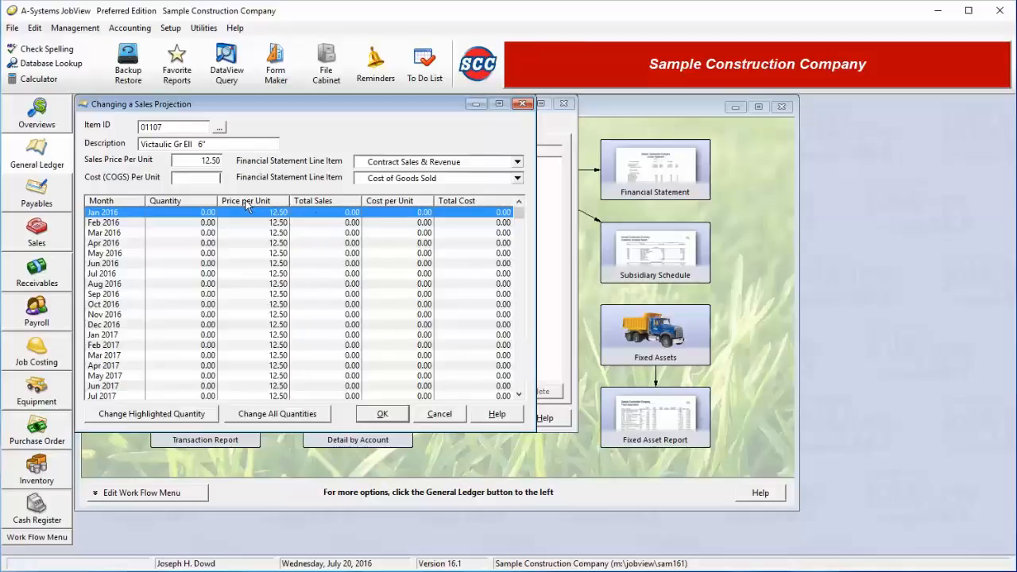
{"action": "type", "text": "8"}
{"action": "key", "text": "Tab"}
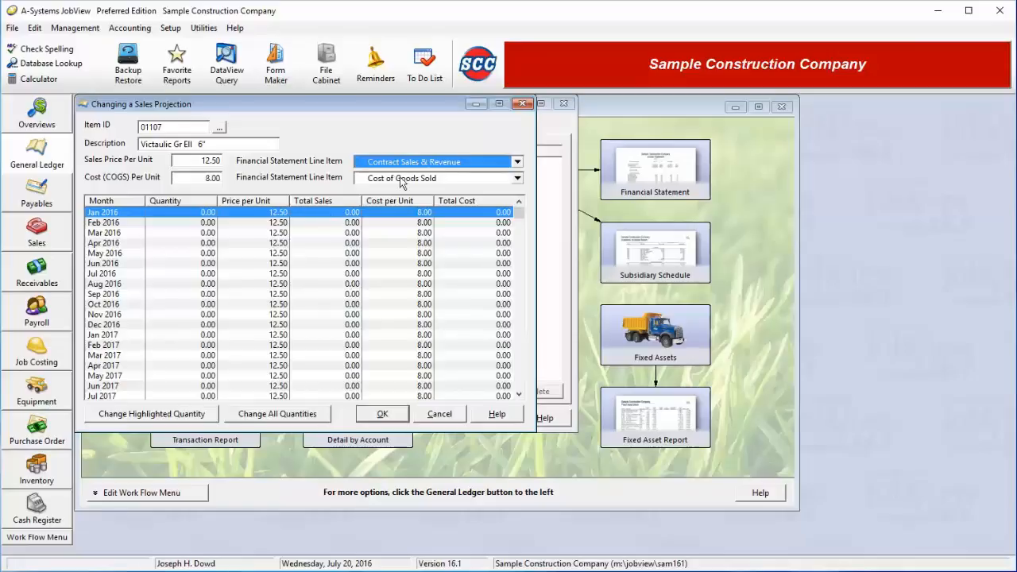
Select Contract Sales & Revenue as the sales line item and Cost of Goods Sold as the cost line item.
{"action": "left_click", "coordinate": [443, 163]}
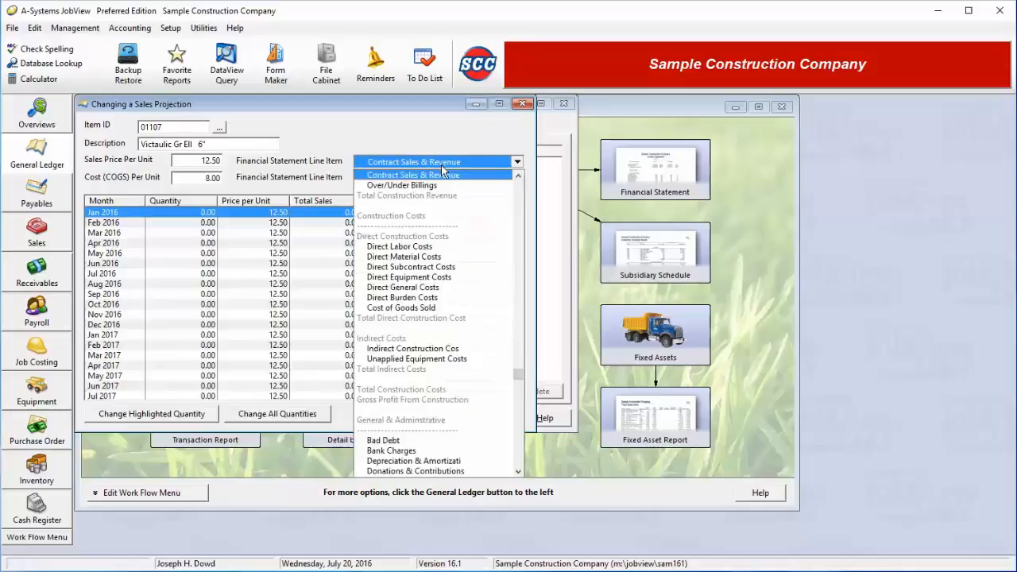
{"action": "left_click", "coordinate": [518, 176]}
{"action": "left_click", "coordinate": [518, 176]}
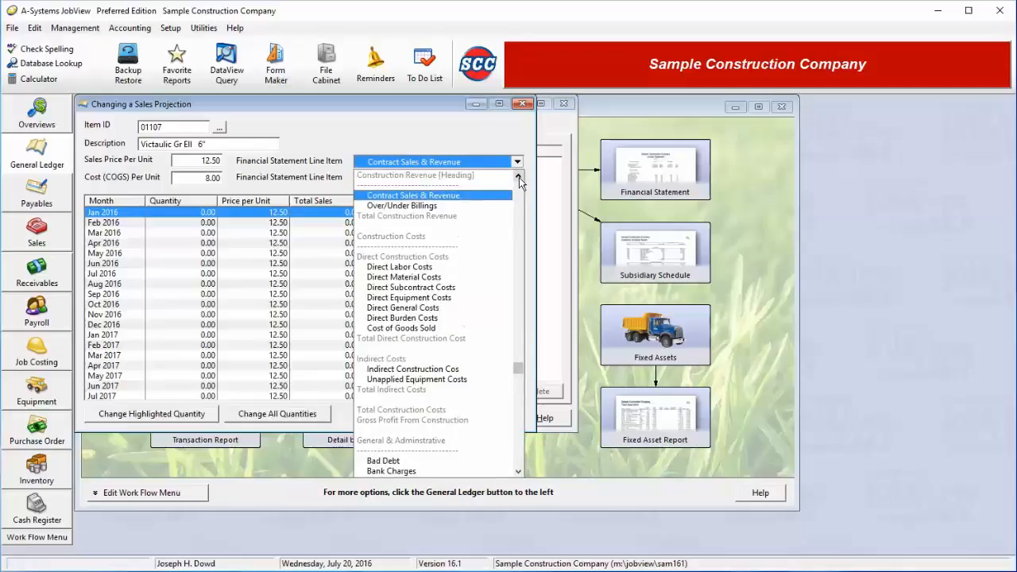
{"action": "left_click", "coordinate": [518, 177]}
{"action": "left_click", "coordinate": [415, 206]}
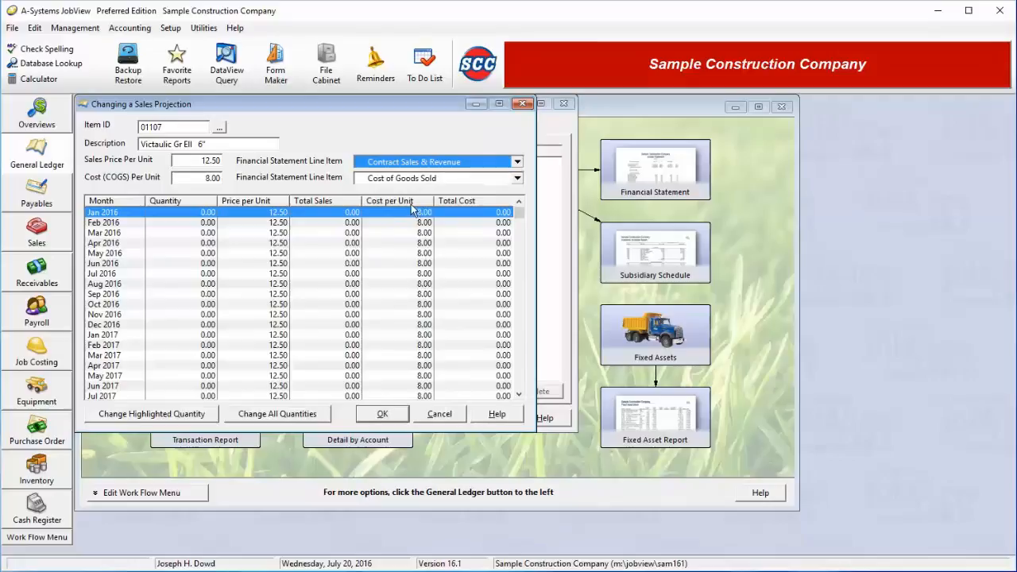
{"action": "left_click", "coordinate": [413, 181]}
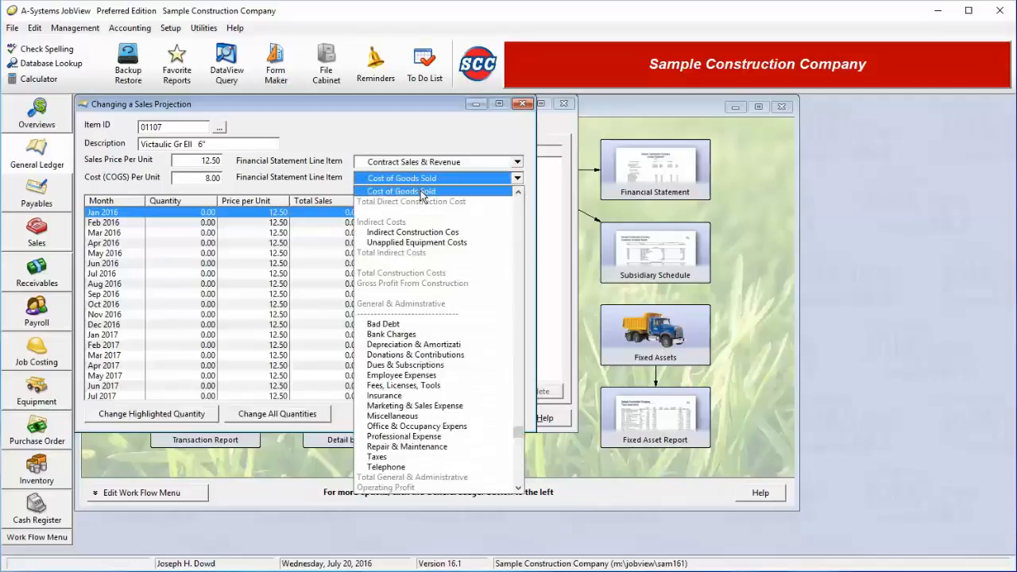
{"action": "left_click", "coordinate": [422, 193]}
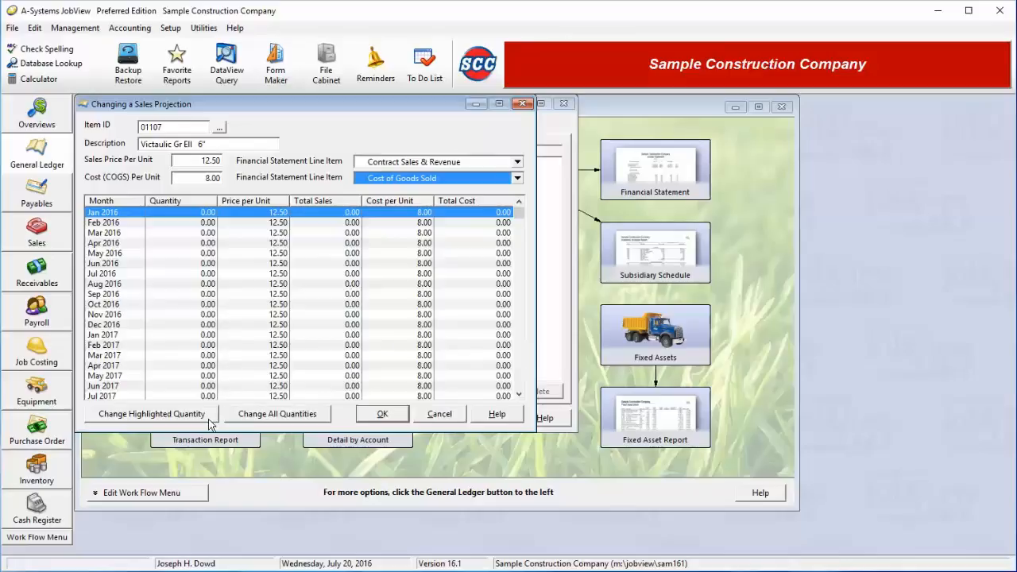
Set the projected sales quantity for all months to 1,500.
{"action": "left_click", "coordinate": [264, 414]}
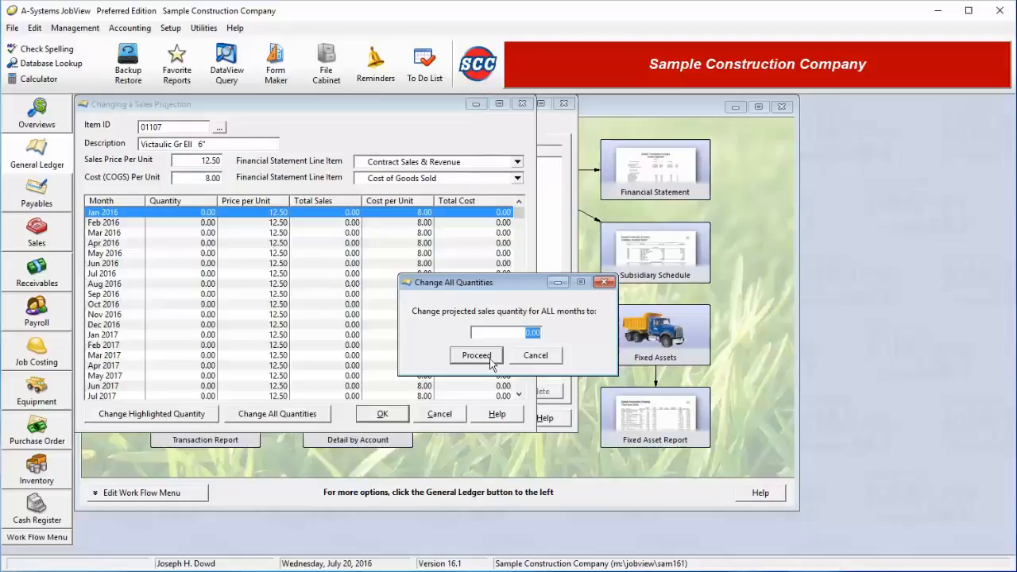
{"action": "type", "text": "0"}
{"action": "left_click", "coordinate": [489, 361]}
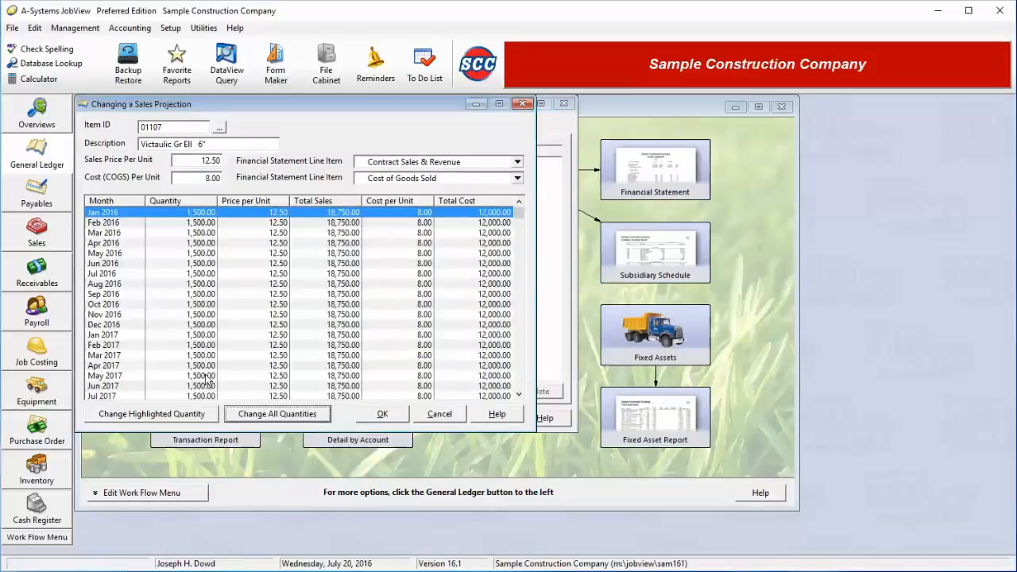
Change the Feb 2017 projected quantity to 2,000 and save the item's sales projection.
{"action": "left_click", "coordinate": [274, 347]}
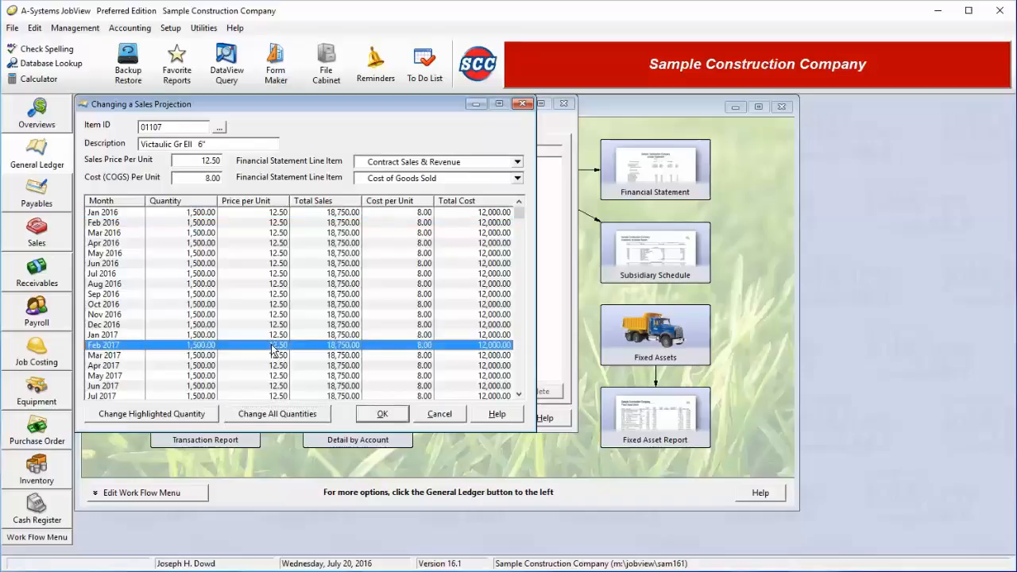
{"action": "double_click", "coordinate": [274, 348]}
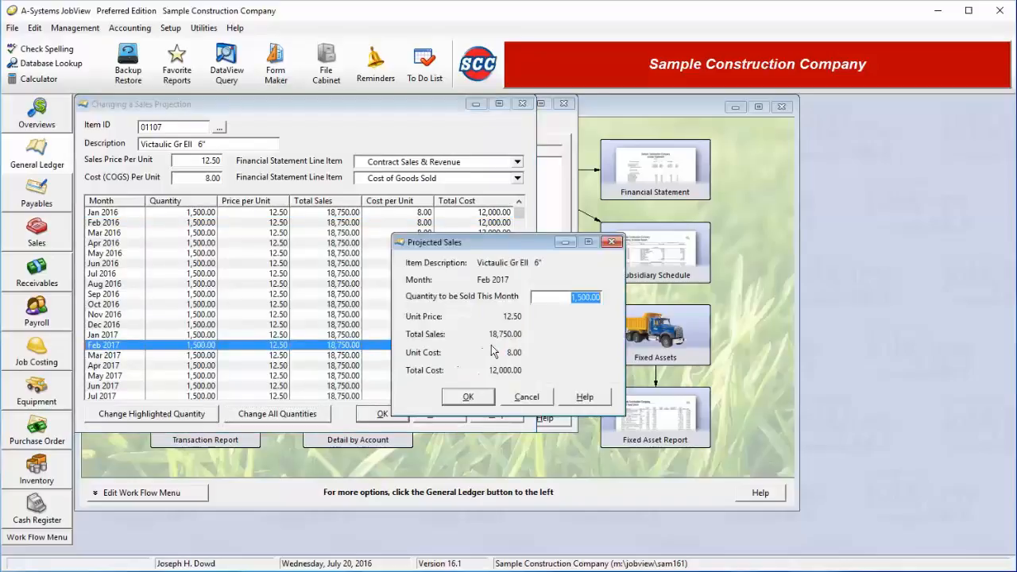
{"action": "type", "text": "20"}
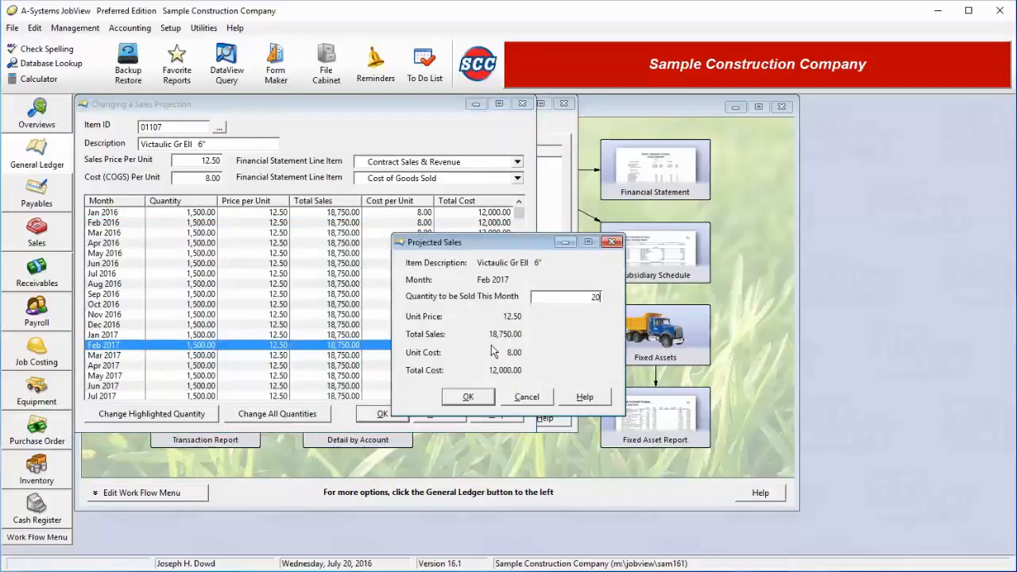
{"action": "key", "text": "Tab"}
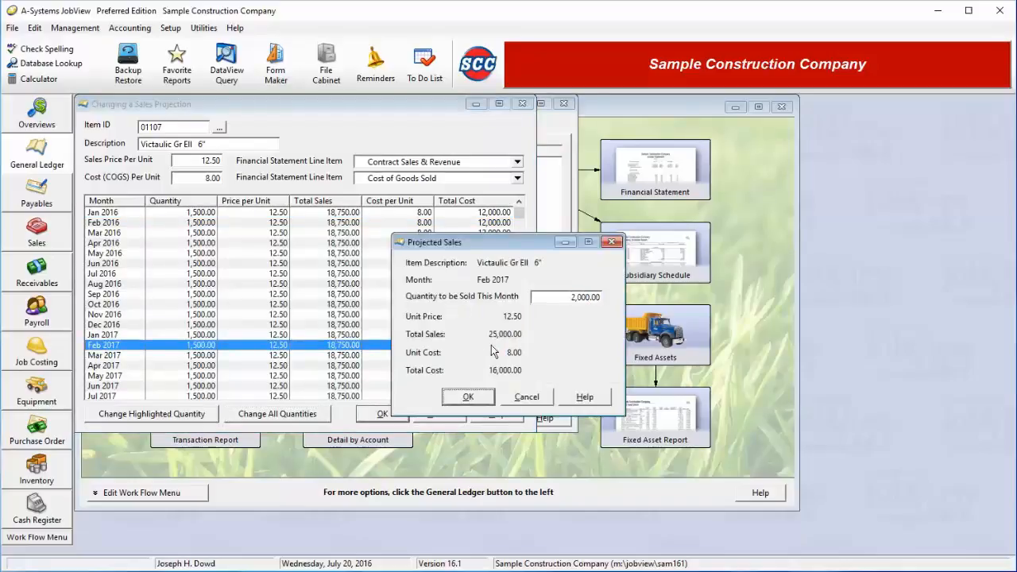
{"action": "left_click", "coordinate": [468, 396]}
{"action": "left_click", "coordinate": [526, 396]}
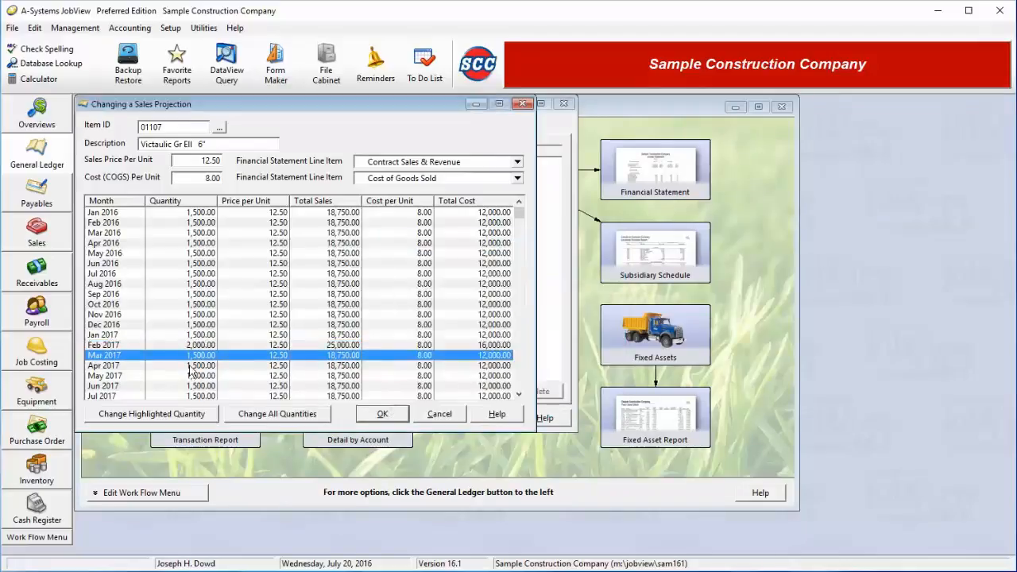
{"action": "left_click", "coordinate": [194, 346]}
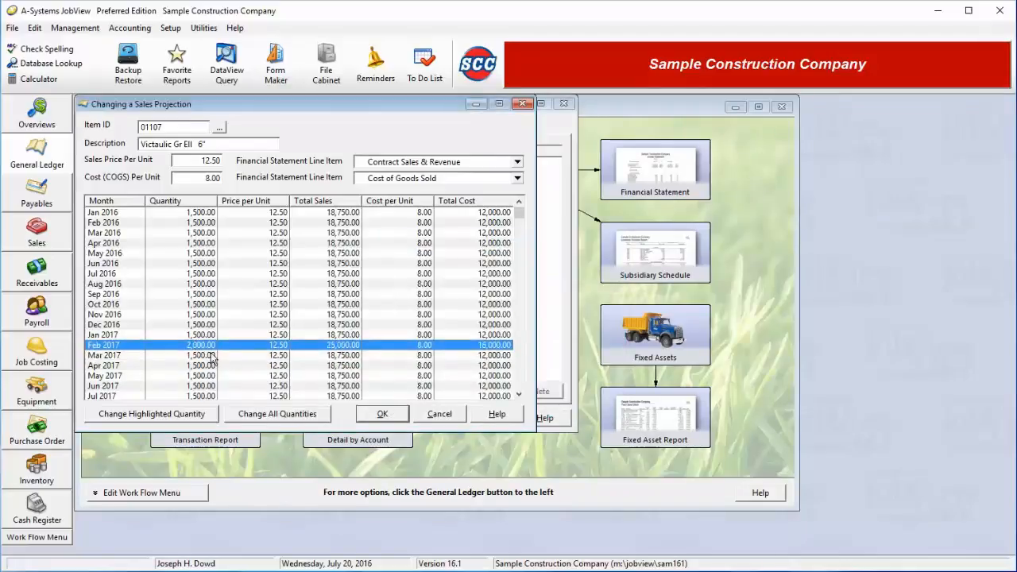
{"action": "left_click", "coordinate": [382, 413]}
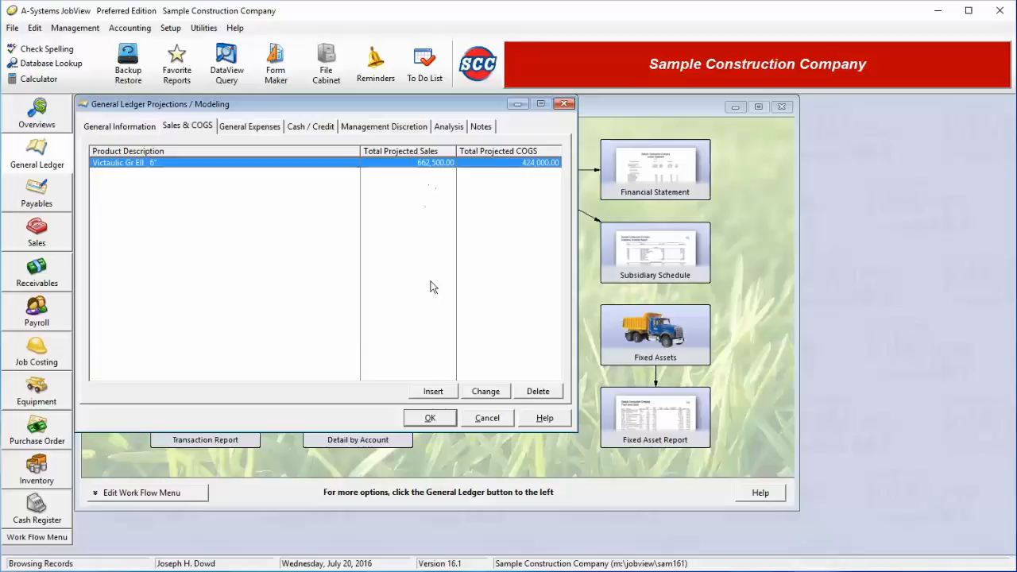
Add a sales projection for item 0133, Pipe Galv Sch 40 2 1/2".
{"action": "left_click", "coordinate": [433, 397]}
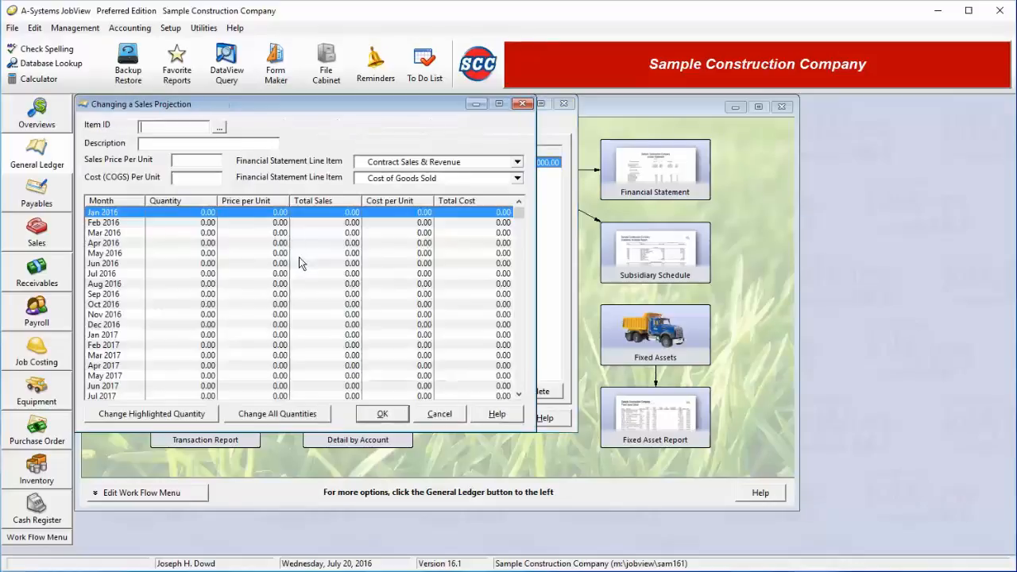
{"action": "left_click", "coordinate": [221, 127]}
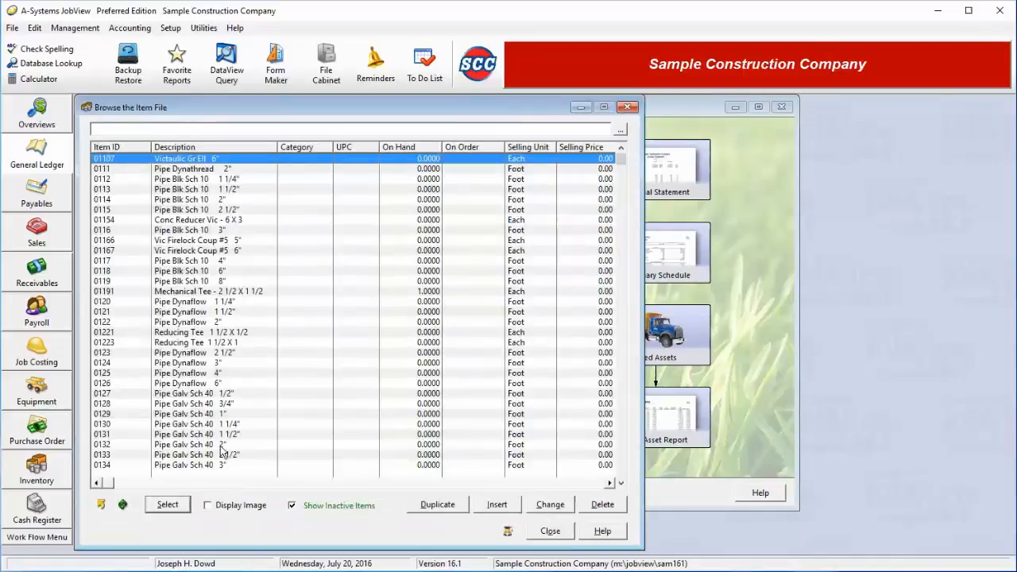
{"action": "double_click", "coordinate": [249, 456]}
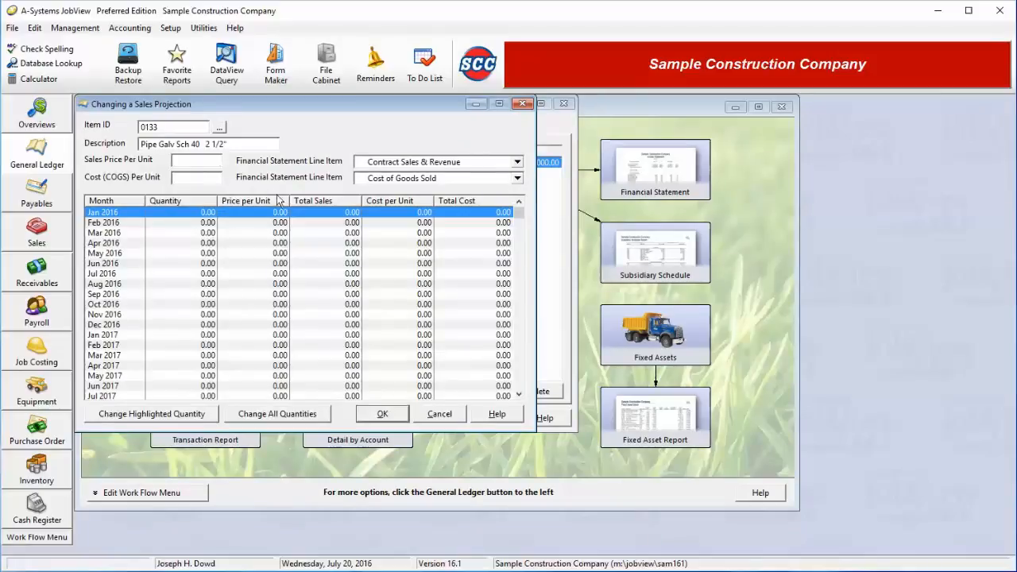
Set the pipe item's sales price per unit to 7.50 and its cost (COGS) per unit to 3.50.
{"action": "type", "text": "7.50"}
{"action": "key", "text": "Tab"}
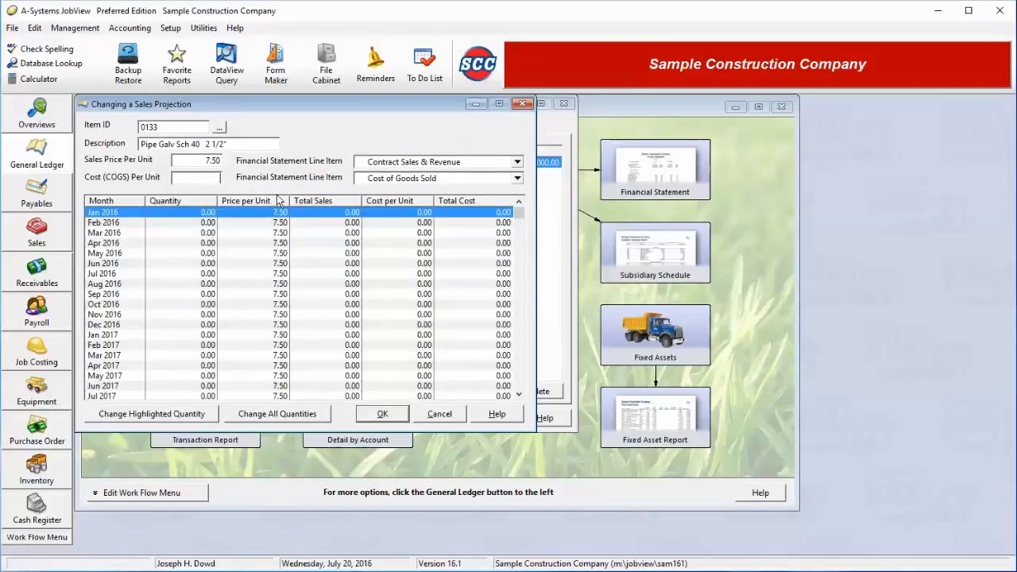
{"action": "type", "text": "3.50"}
{"action": "key", "text": "Tab"}
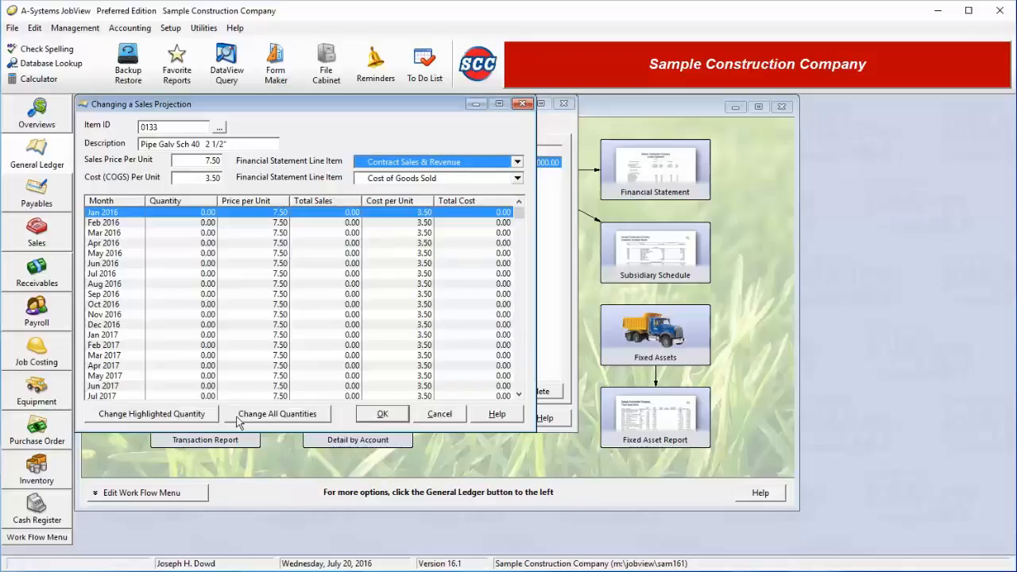
Set the pipe item's projected sales quantity for all months to 500 and save its sales projection.
{"action": "left_click", "coordinate": [269, 416]}
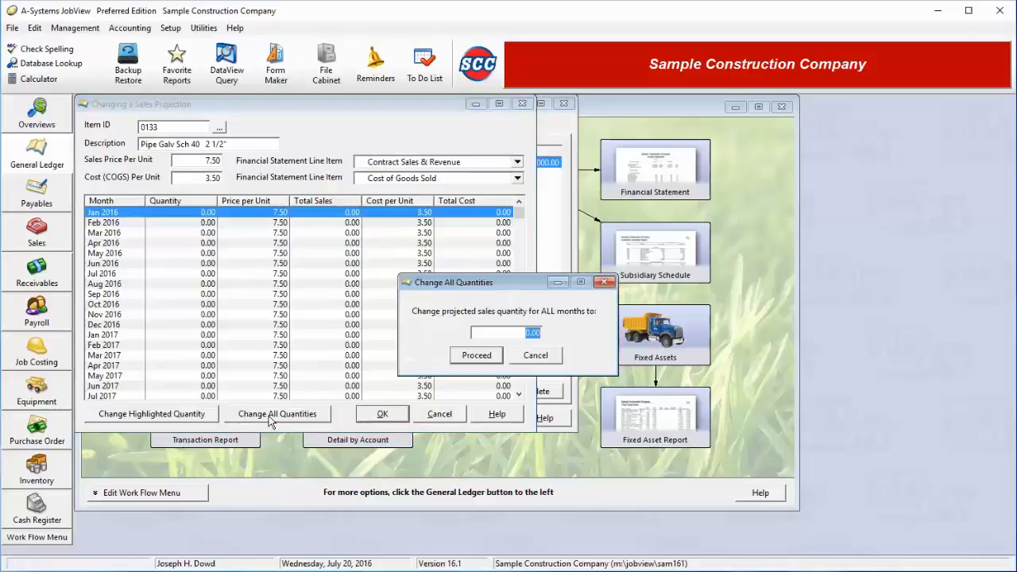
{"action": "type", "text": "5"}
{"action": "key", "text": "Return"}
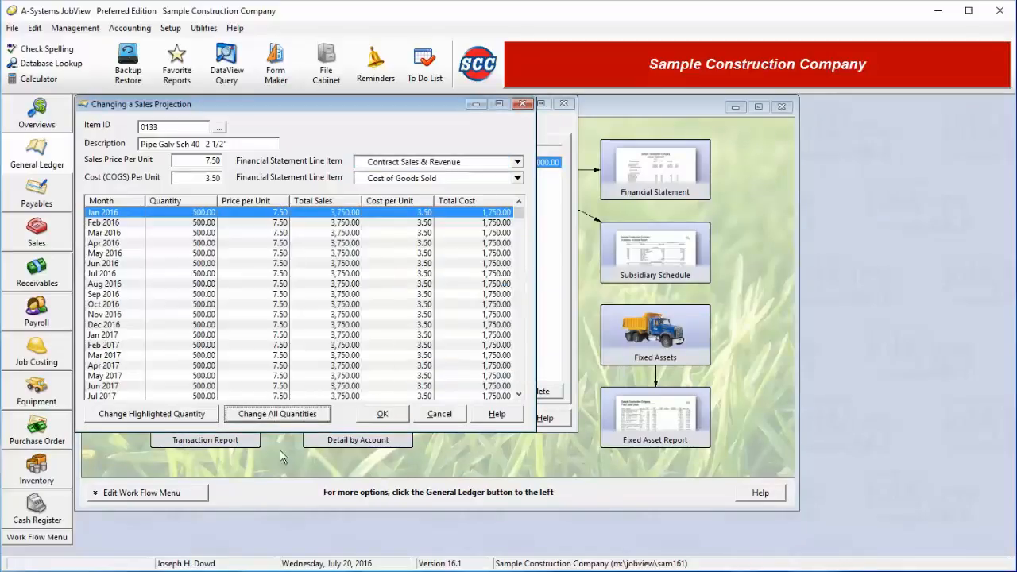
{"action": "left_click", "coordinate": [382, 414]}
Add a general expense projection for the Rent account, 74300.
{"action": "left_click", "coordinate": [240, 127]}
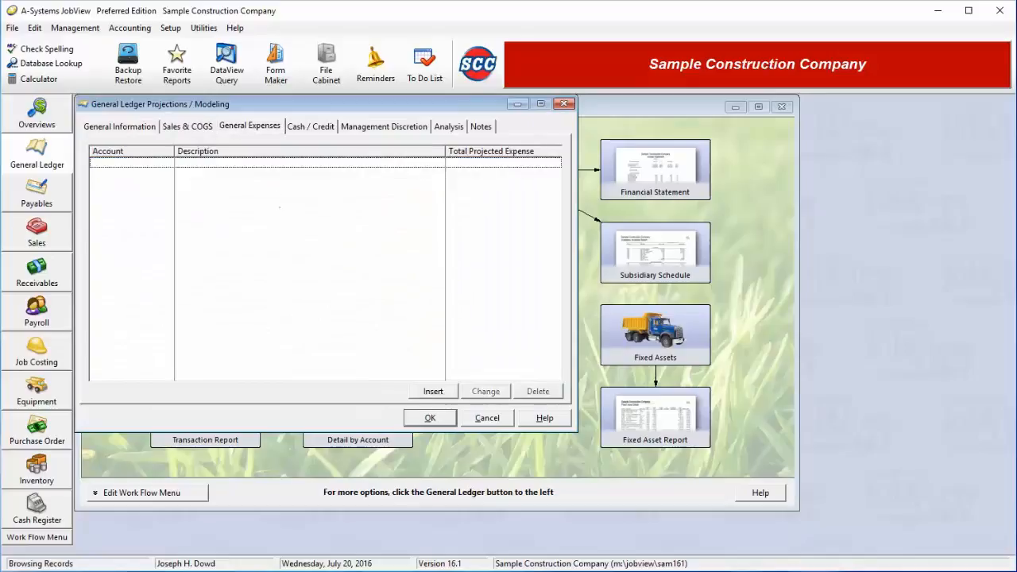
{"action": "left_click", "coordinate": [435, 391]}
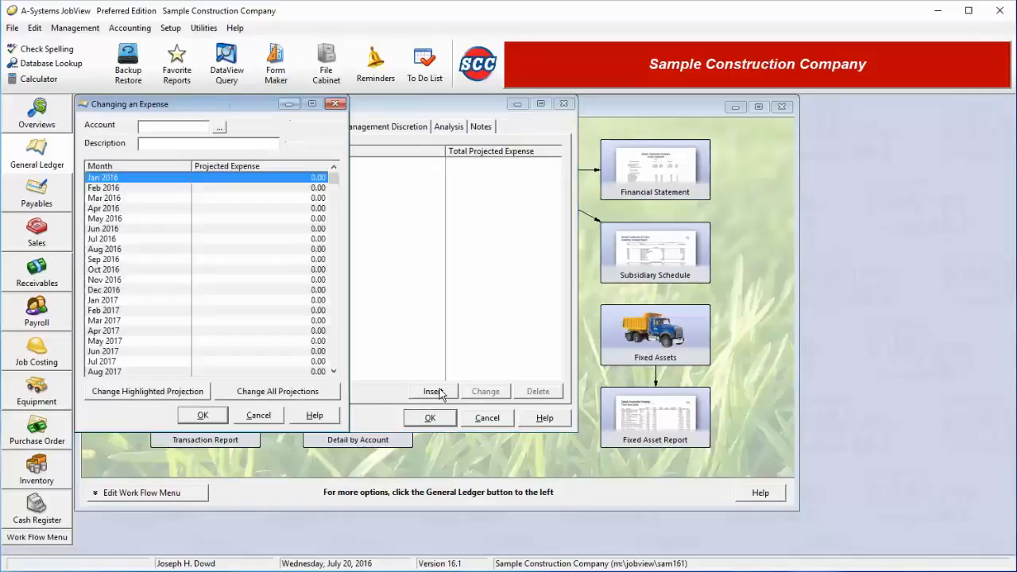
{"action": "left_click", "coordinate": [220, 128]}
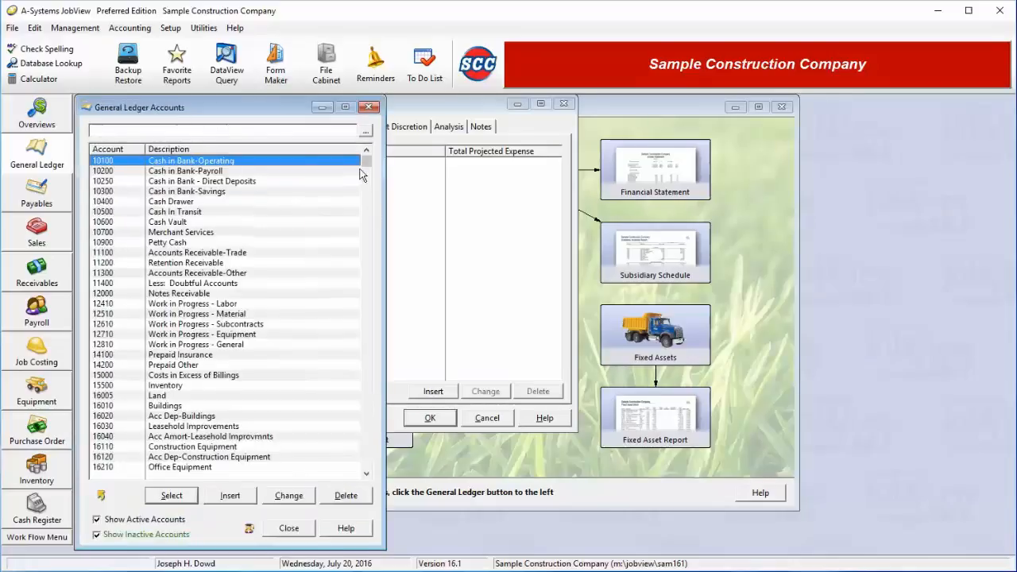
{"action": "key", "text": "End"}
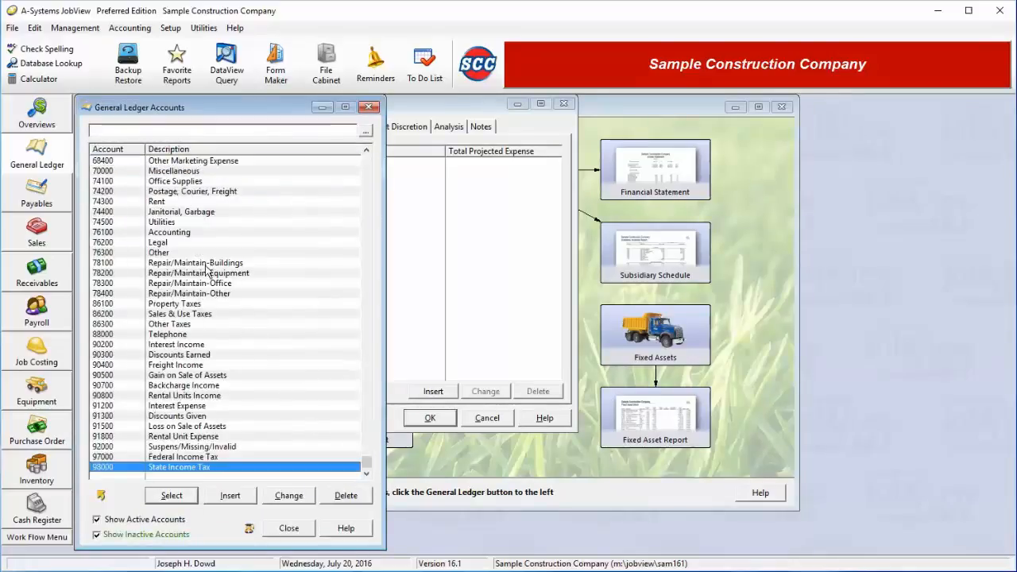
{"action": "double_click", "coordinate": [182, 202]}
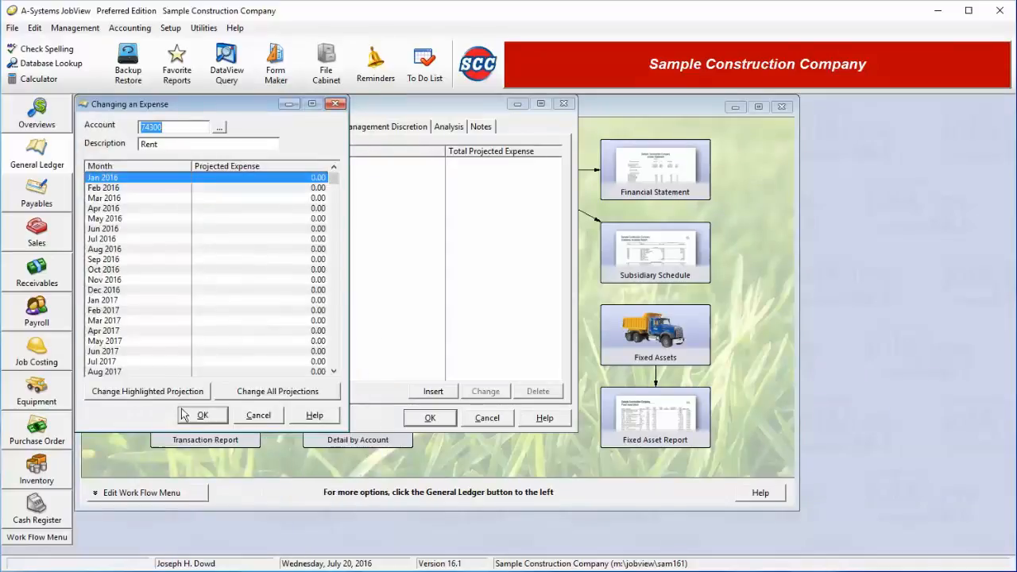
Set the projected Rent expense for all months to 6,200 and save it.
{"action": "left_click", "coordinate": [248, 397]}
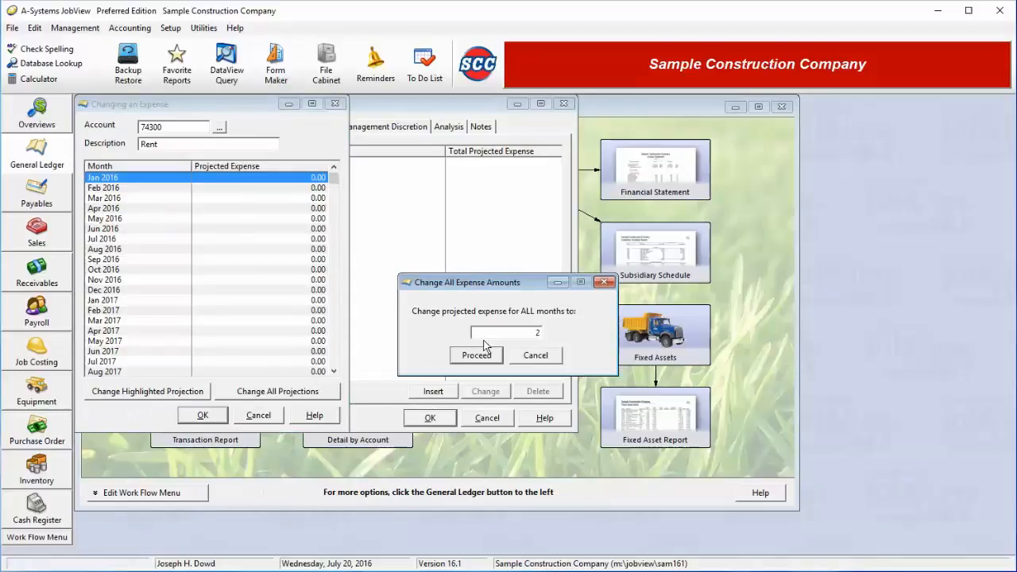
{"action": "key", "text": "BackSpace"}
{"action": "type", "text": "6200"}
{"action": "left_click", "coordinate": [484, 355]}
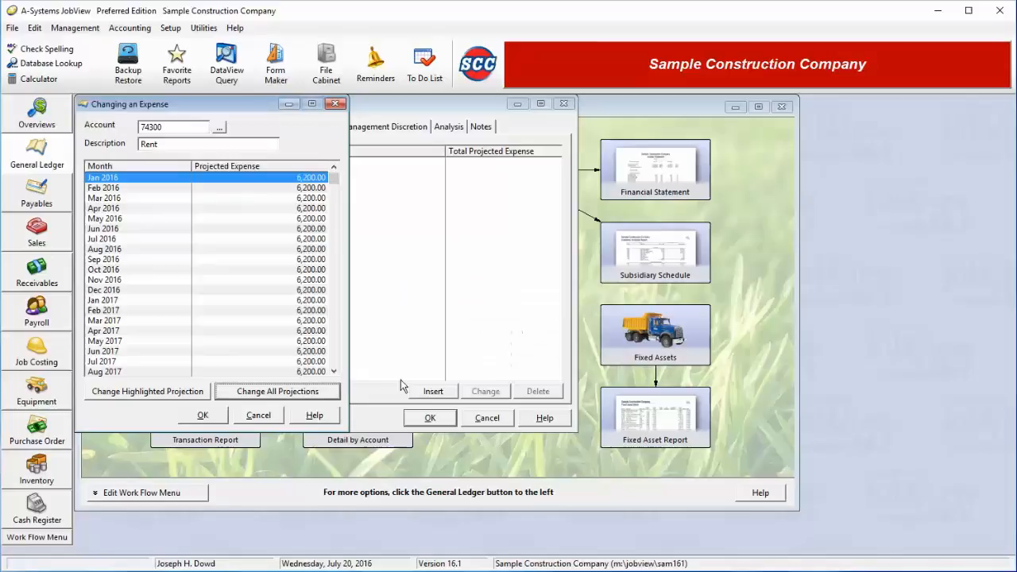
{"action": "left_click", "coordinate": [205, 417]}
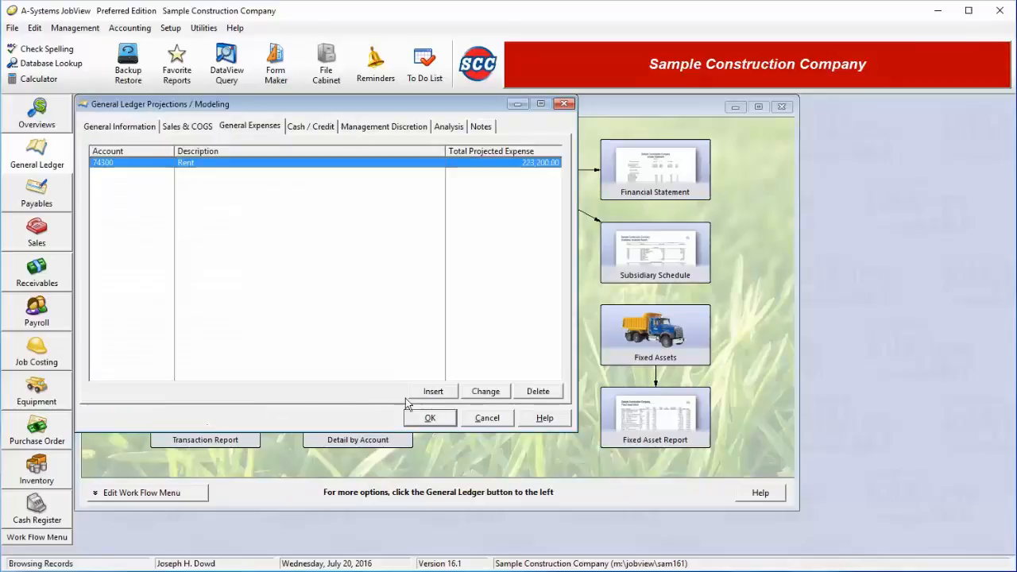
Add another general expense projection for the Utilities account, 74500.
{"action": "left_click", "coordinate": [433, 390]}
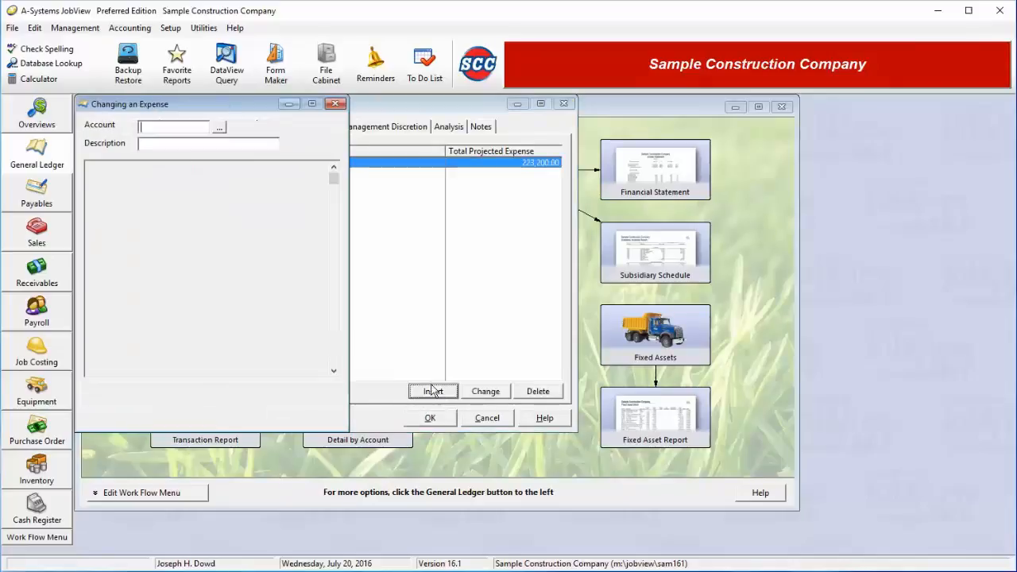
{"action": "left_click", "coordinate": [219, 127]}
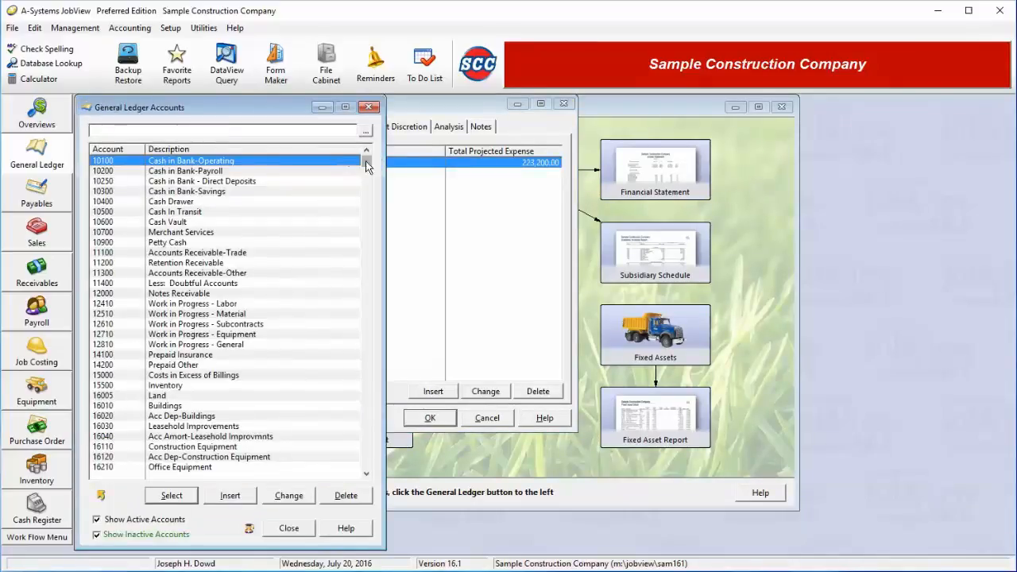
{"action": "left_click_drag", "start_coordinate": [366, 162], "coordinate": [366, 470]}
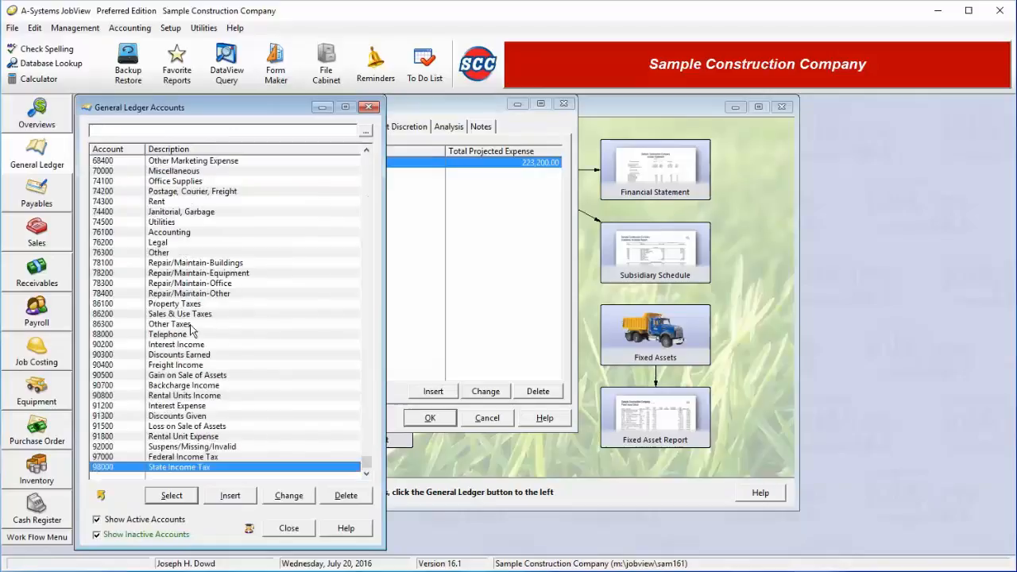
{"action": "double_click", "coordinate": [188, 223]}
Set the projected Utilities expense for all months to 800 and save it.
{"action": "left_click", "coordinate": [270, 391]}
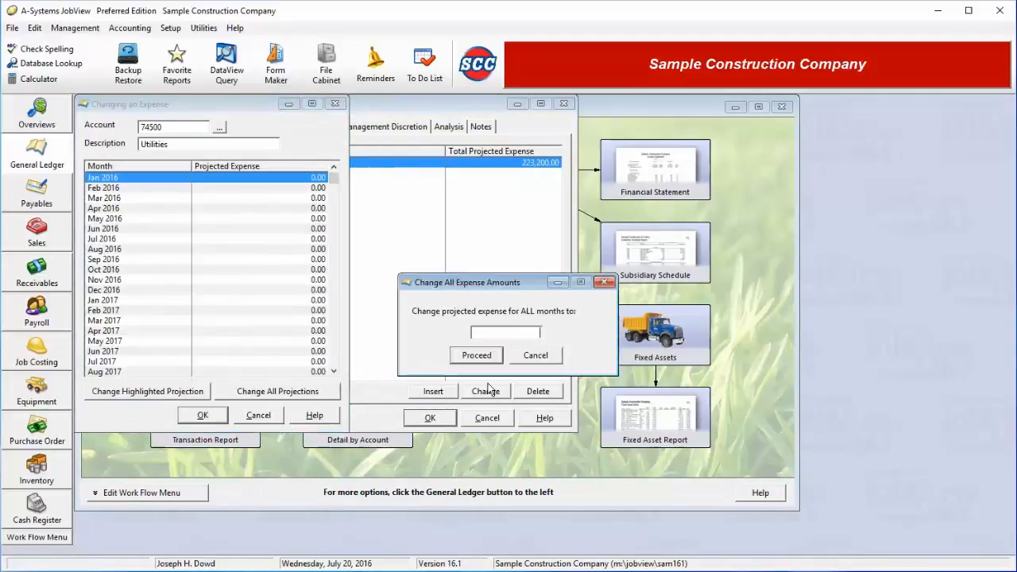
{"action": "type", "text": "800"}
{"action": "left_click", "coordinate": [481, 355]}
{"action": "left_click", "coordinate": [205, 418]}
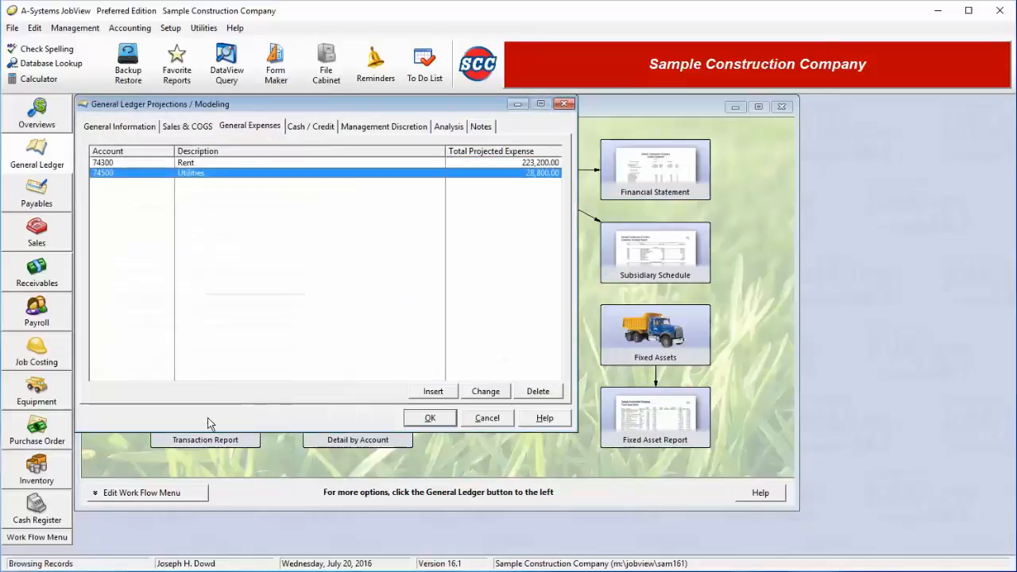
Set the global cash sales percentage to 60% and apply it to all months.
{"action": "left_click", "coordinate": [312, 128]}
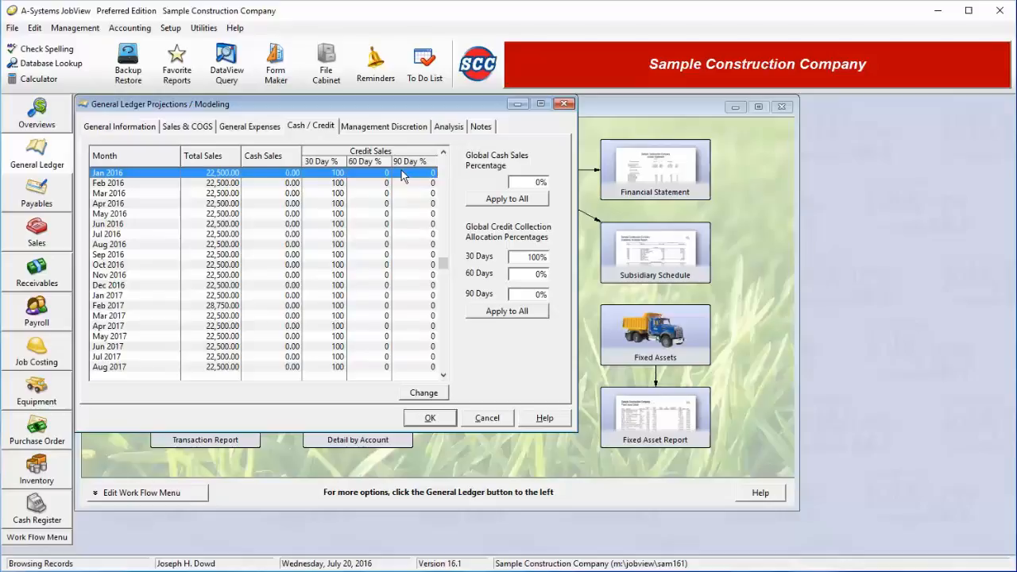
{"action": "left_click", "coordinate": [538, 184]}
{"action": "double_click", "coordinate": [537, 183]}
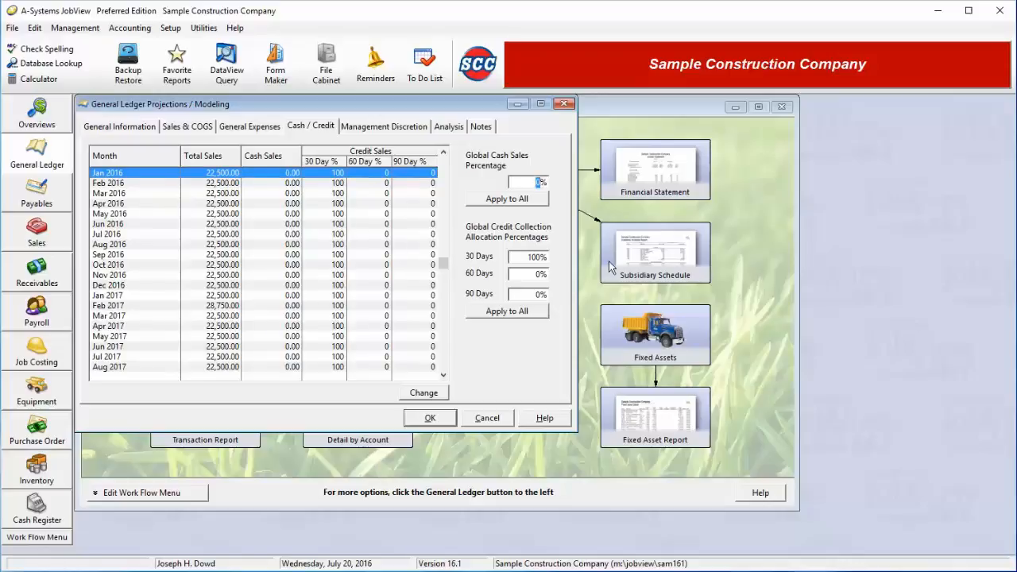
{"action": "type", "text": "20"}
{"action": "key", "text": "BackSpace"}
{"action": "key", "text": "BackSpace"}
{"action": "type", "text": "30"}
{"action": "key", "text": "BackSpace"}
{"action": "key", "text": "BackSpace"}
{"action": "type", "text": "60"}
{"action": "left_click", "coordinate": [521, 203]}
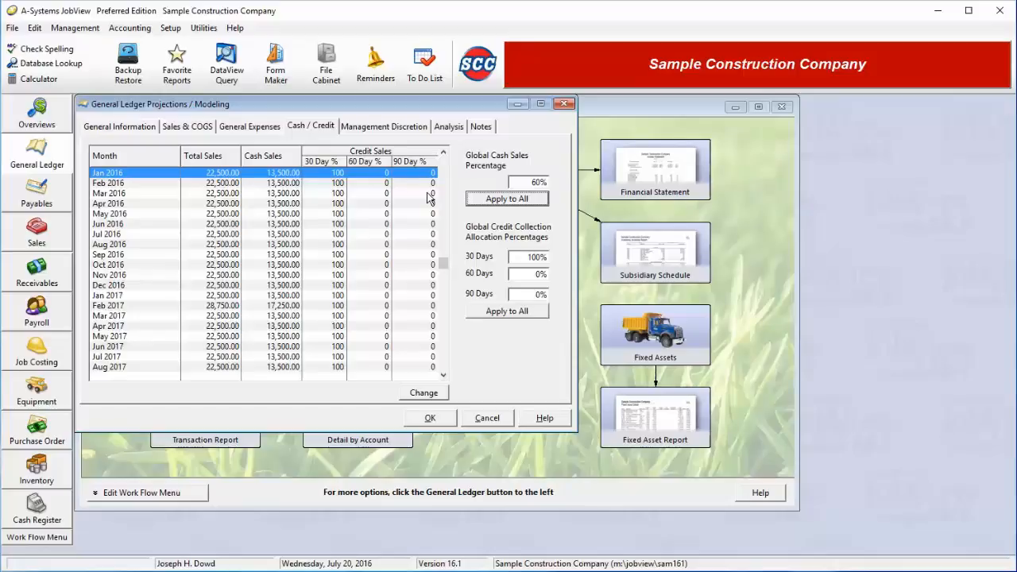
Set the global credit collection percentages to 80% at 30 days, 10% at 60 days and 10% at 90 days, and apply them to all months.
{"action": "left_click", "coordinate": [523, 257]}
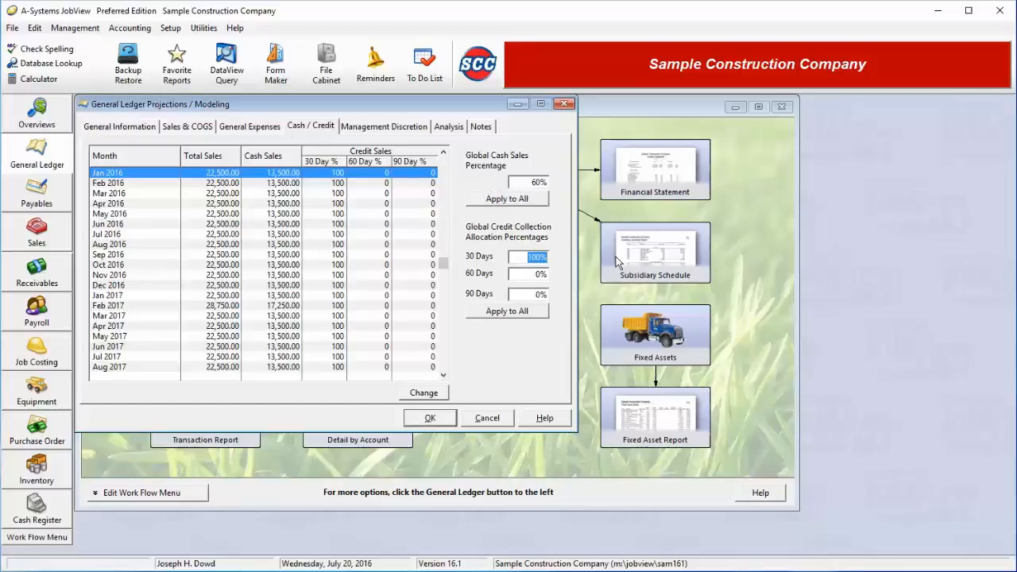
{"action": "type", "text": "80"}
{"action": "left_click", "coordinate": [520, 274]}
{"action": "type", "text": "1"}
{"action": "key", "text": "Tab"}
{"action": "type", "text": "1"}
{"action": "left_click", "coordinate": [543, 314]}
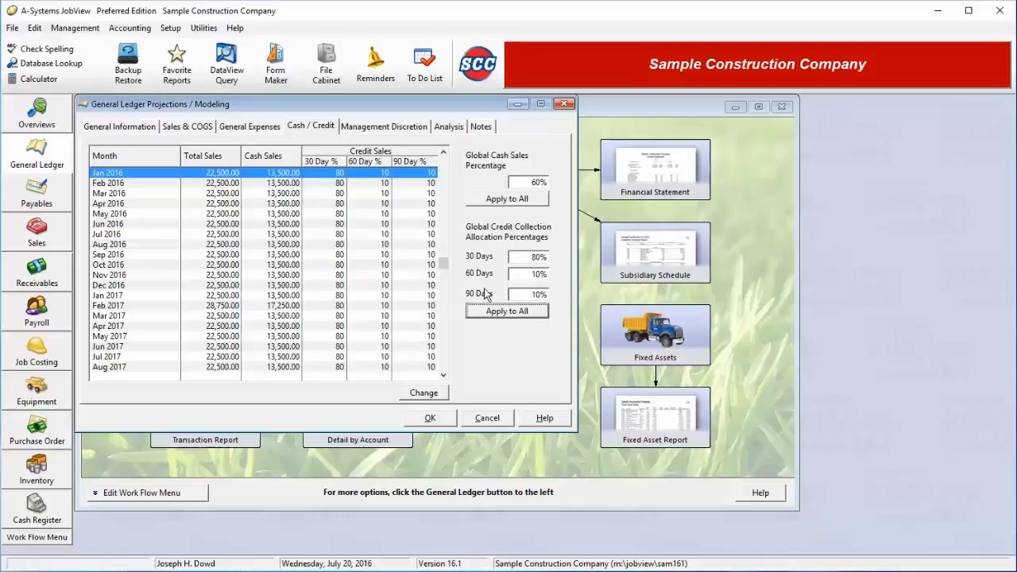
Review the individual cash and credit sales percentages for Jan 2017, leaving them as they are.
{"action": "double_click", "coordinate": [415, 298]}
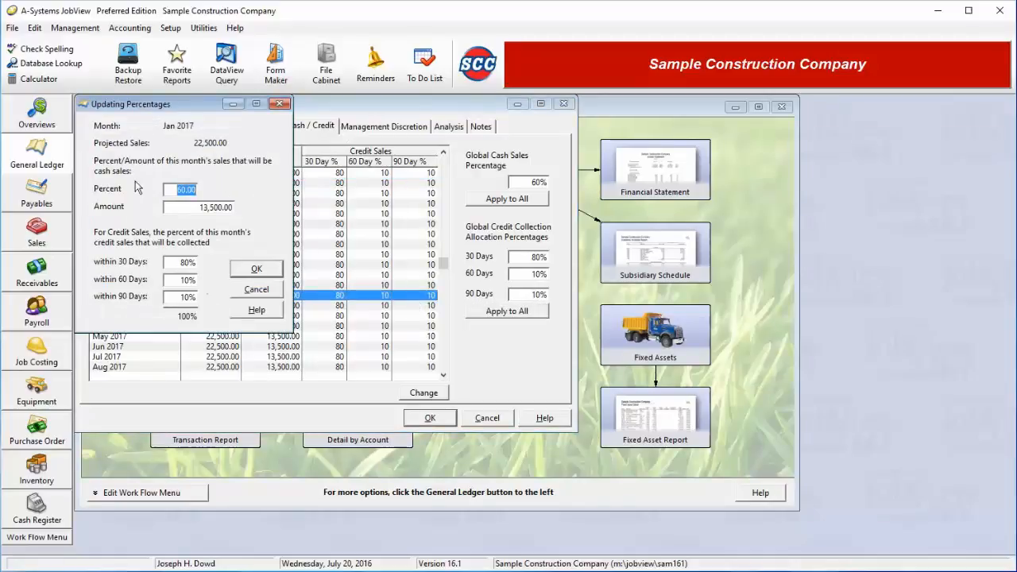
{"action": "left_click", "coordinate": [259, 290]}
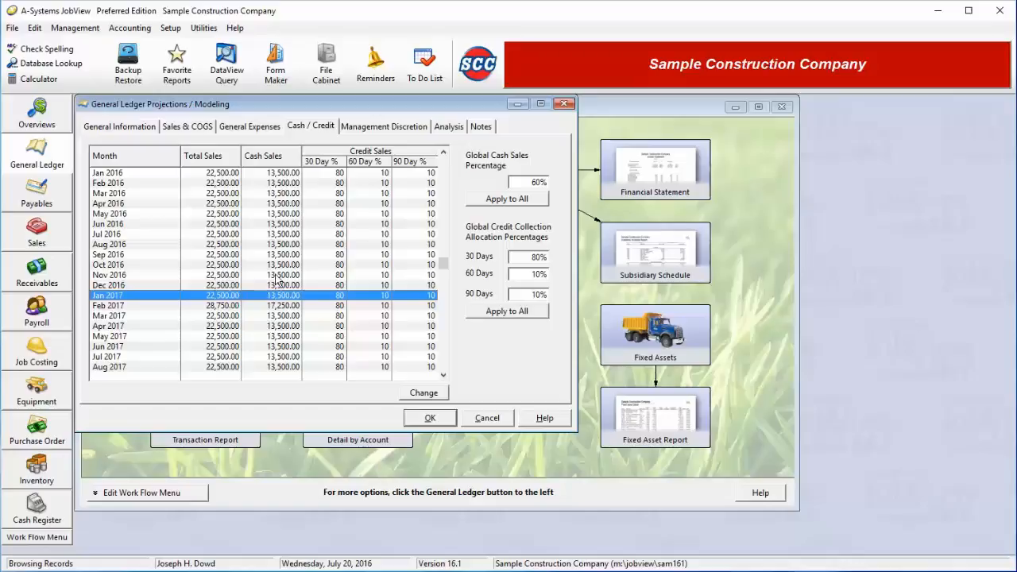
Add a management discretion item of type Fixed Asset Purchase.
{"action": "left_click", "coordinate": [405, 133]}
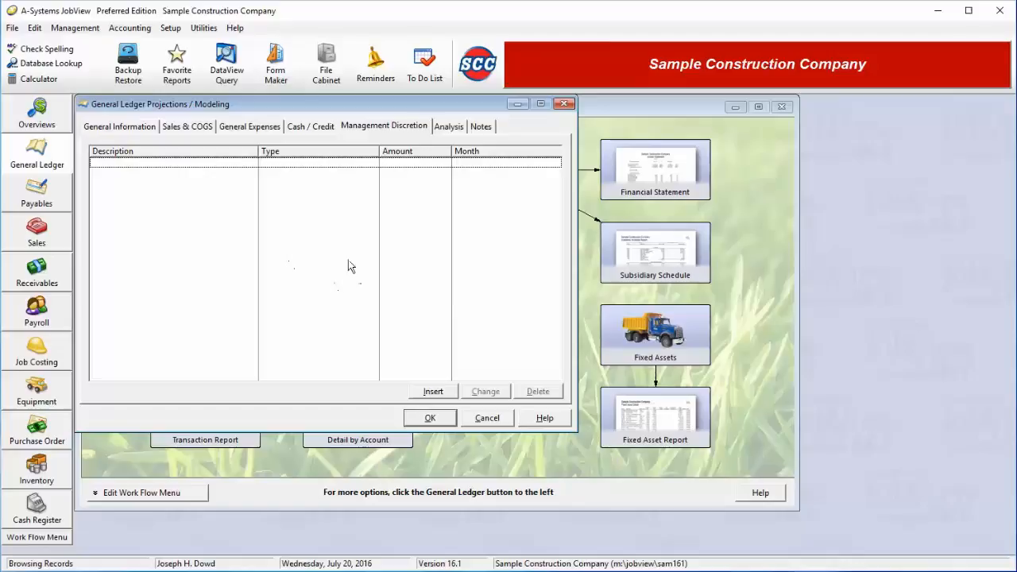
{"action": "left_click", "coordinate": [428, 392]}
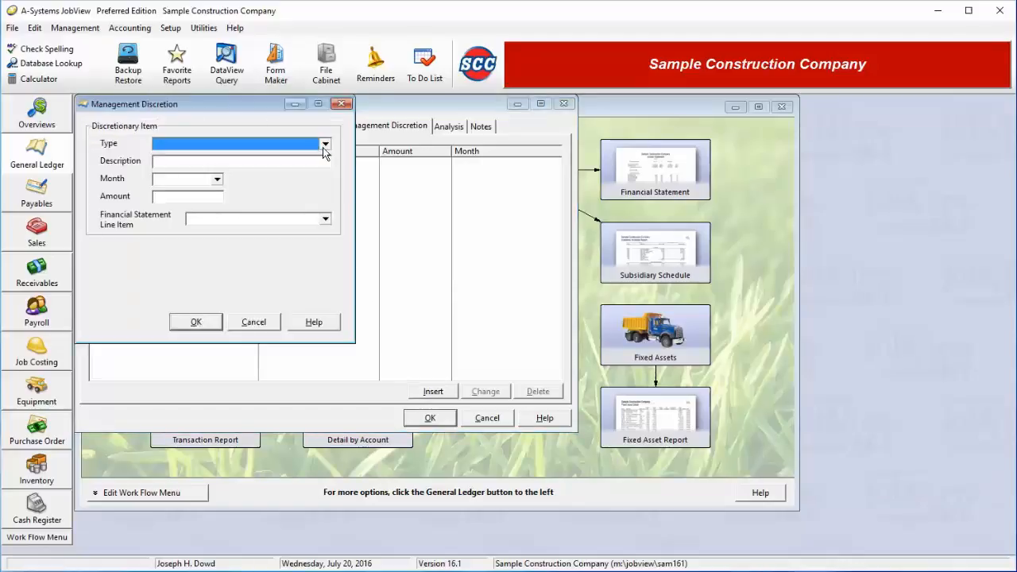
{"action": "left_click", "coordinate": [325, 145]}
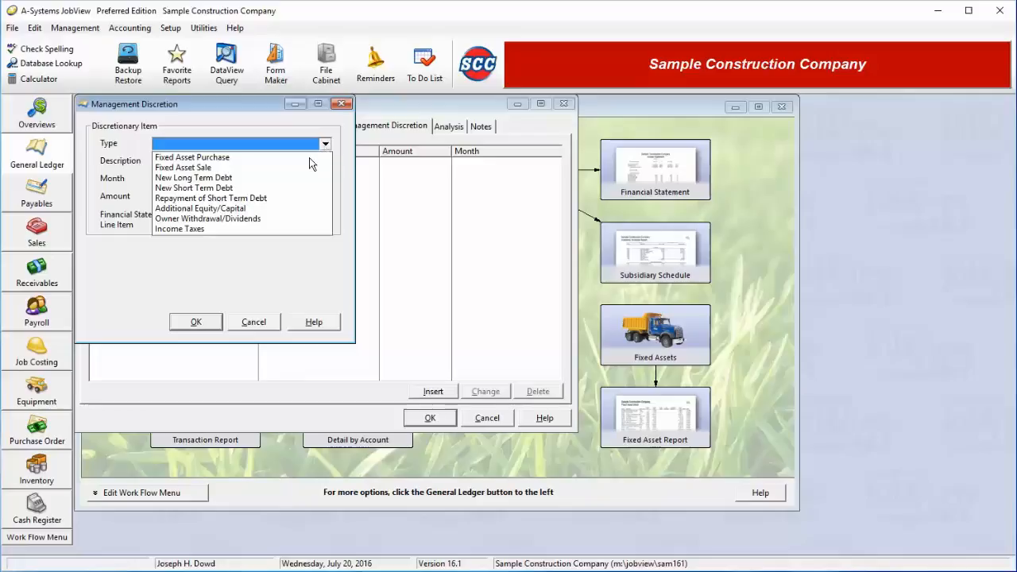
{"action": "left_click", "coordinate": [251, 157]}
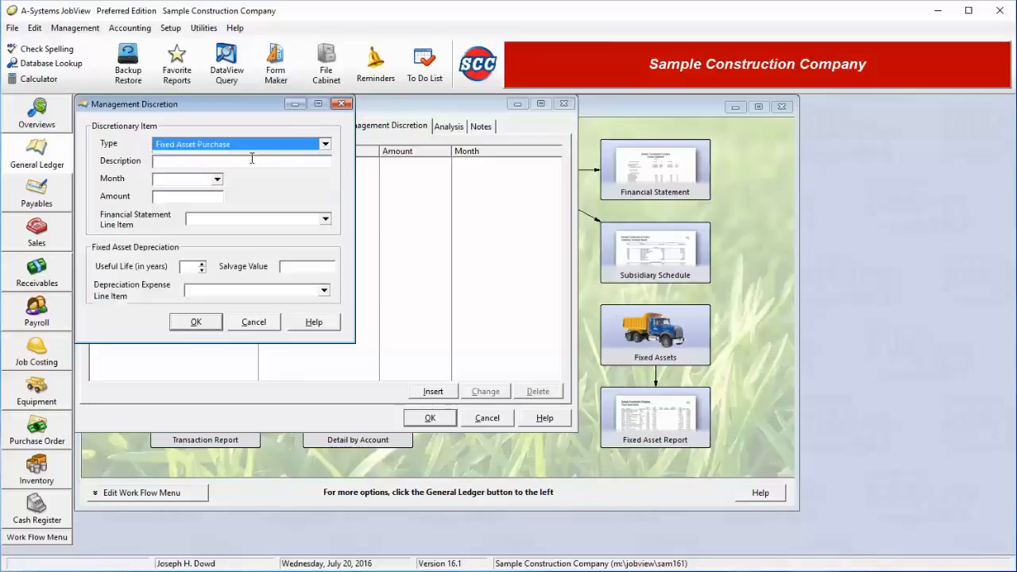
Describe the fixed asset purchase item as Pickup Truck.
{"action": "left_click", "coordinate": [255, 161]}
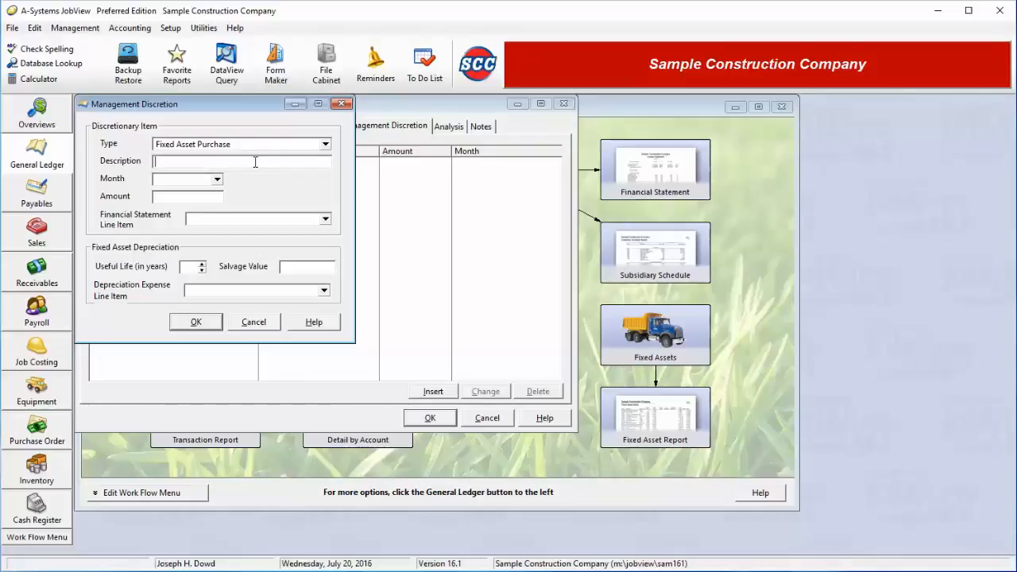
{"action": "type", "text": "ckup Truck"}
{"action": "key", "text": "Tab"}
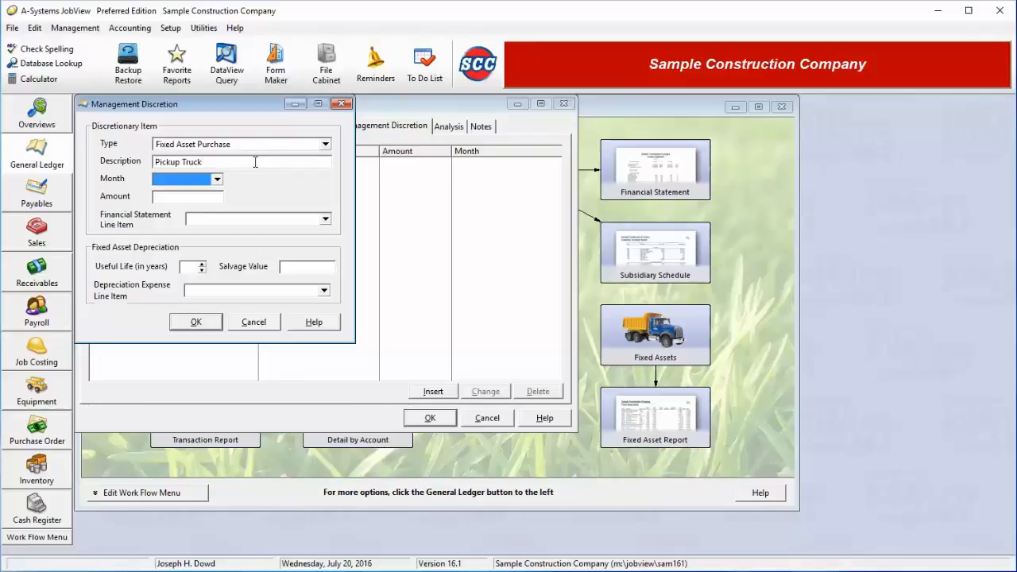
Set the month of the Pickup Truck purchase to Oct 2016.
{"action": "key", "text": "alt+Down"}
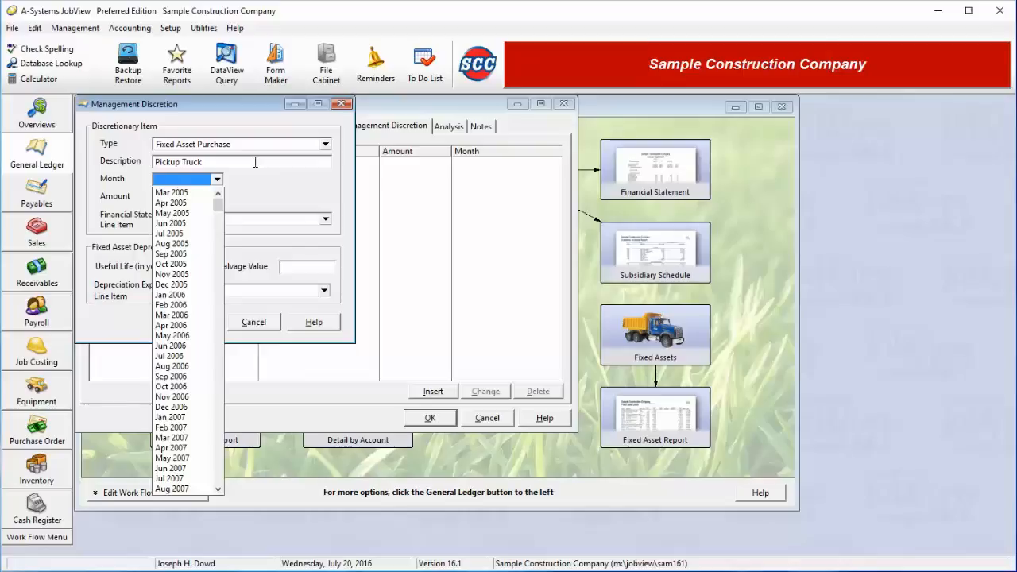
{"action": "key", "text": "Page_Down"}
{"action": "key", "text": "End"}
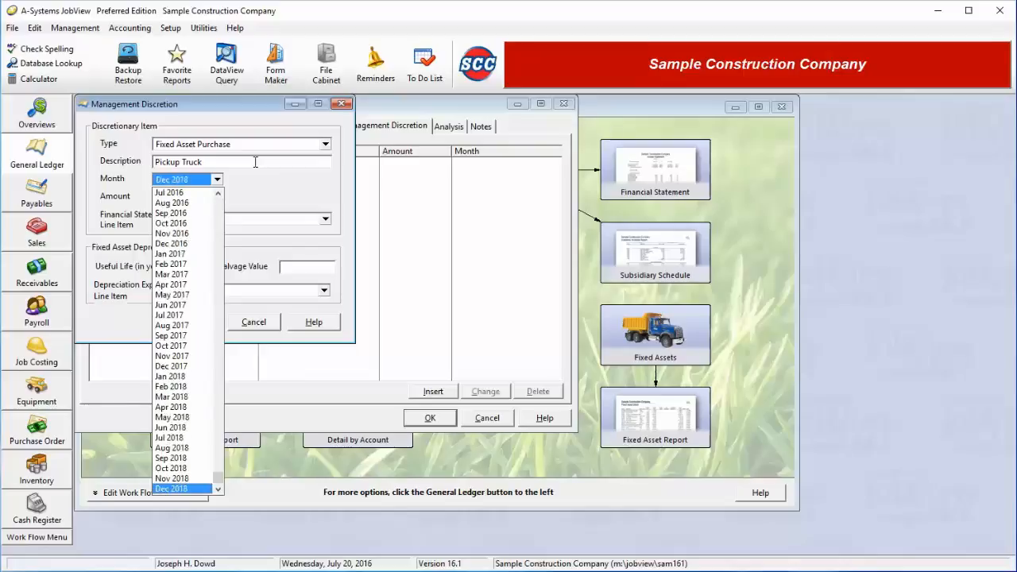
{"action": "key", "text": "Up"}
{"action": "key", "text": "Up"}
{"action": "key", "text": "Up"}
{"action": "key", "text": "Up"}
{"action": "key", "text": "Up"}
{"action": "key", "text": "Up"}
{"action": "key", "text": "Up"}
{"action": "key", "text": "Up"}
{"action": "key", "text": "Up"}
{"action": "key", "text": "Up"}
{"action": "key", "text": "Up"}
{"action": "key", "text": "Up"}
{"action": "key", "text": "Up"}
{"action": "key", "text": "Up"}
{"action": "key", "text": "Up"}
{"action": "key", "text": "Up"}
{"action": "key", "text": "Up"}
{"action": "key", "text": "Up"}
{"action": "key", "text": "Up"}
{"action": "key", "text": "Up"}
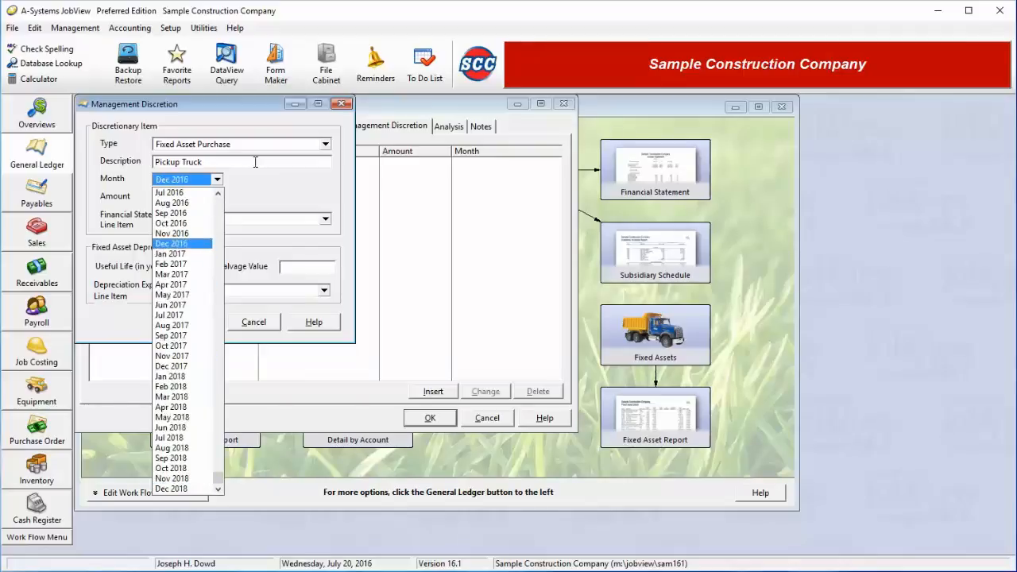
{"action": "key", "text": "Up"}
{"action": "key", "text": "Up"}
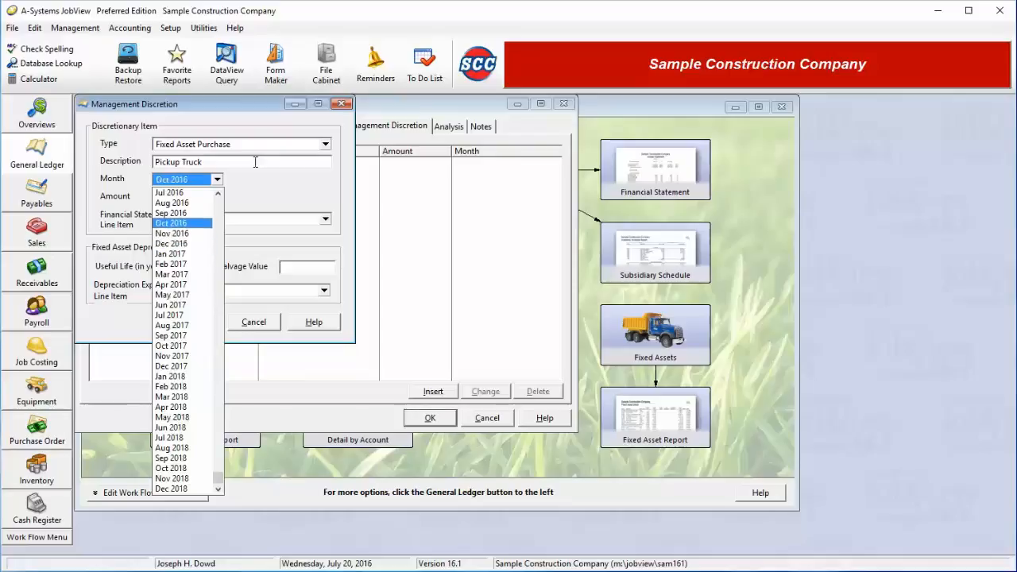
{"action": "key", "text": "Return"}
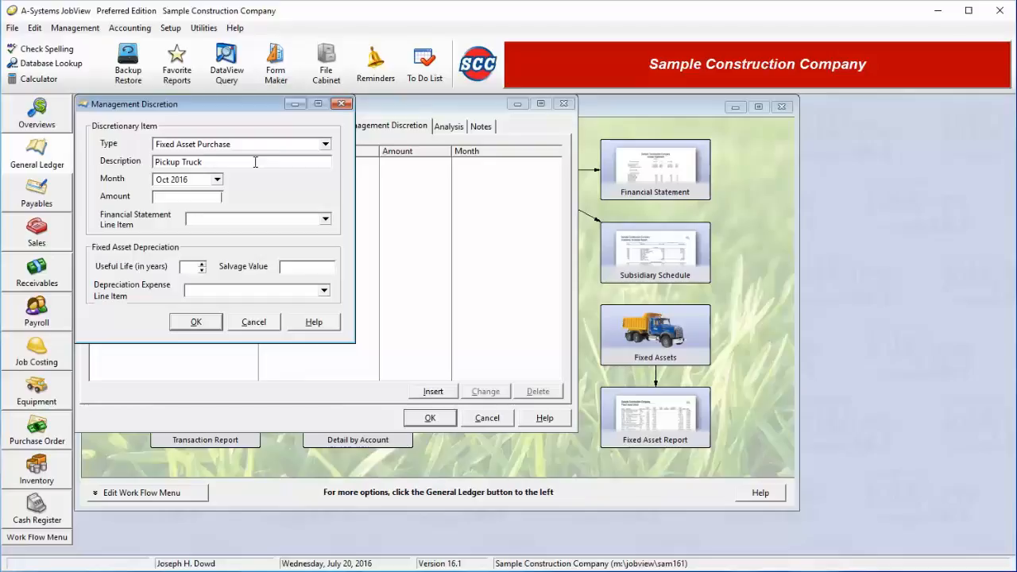
Set the truck purchase amount to 35,000 and assign it to the Vehicles-Net financial statement line item.
{"action": "type", "text": "30000"}
{"action": "left_click", "coordinate": [309, 220]}
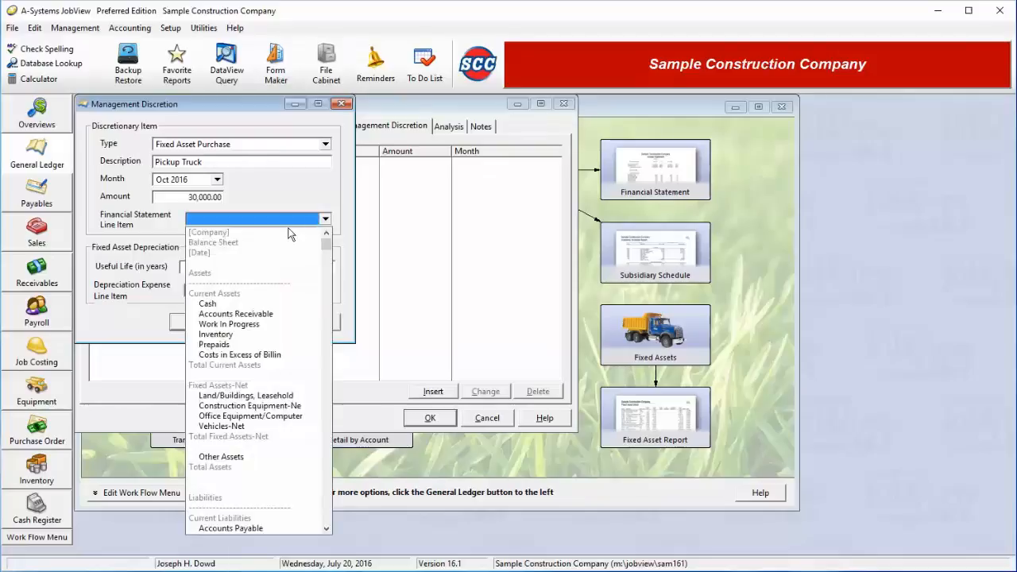
{"action": "left_click", "coordinate": [259, 427]}
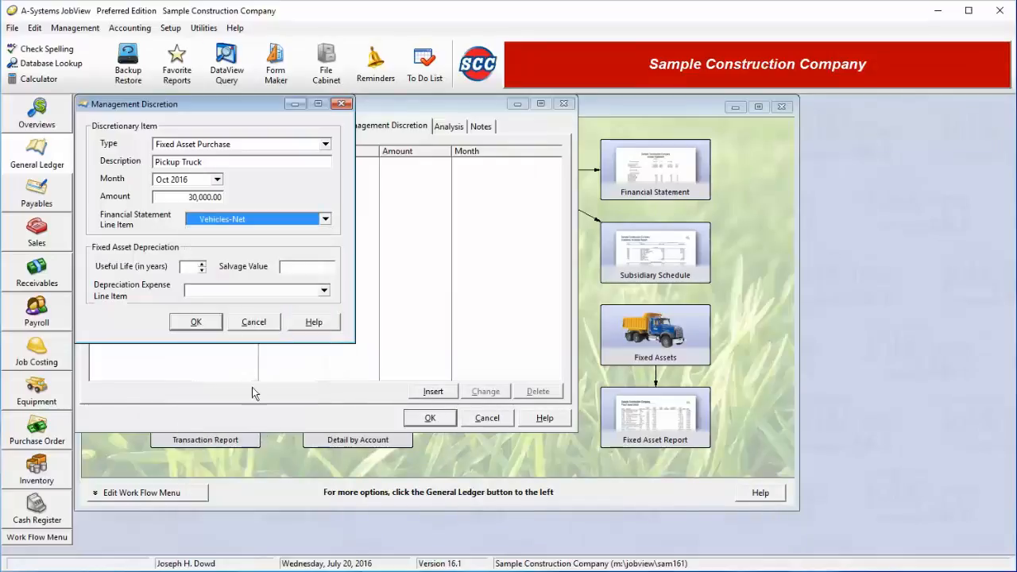
{"action": "left_click_drag", "start_coordinate": [185, 197], "coordinate": [315, 202]}
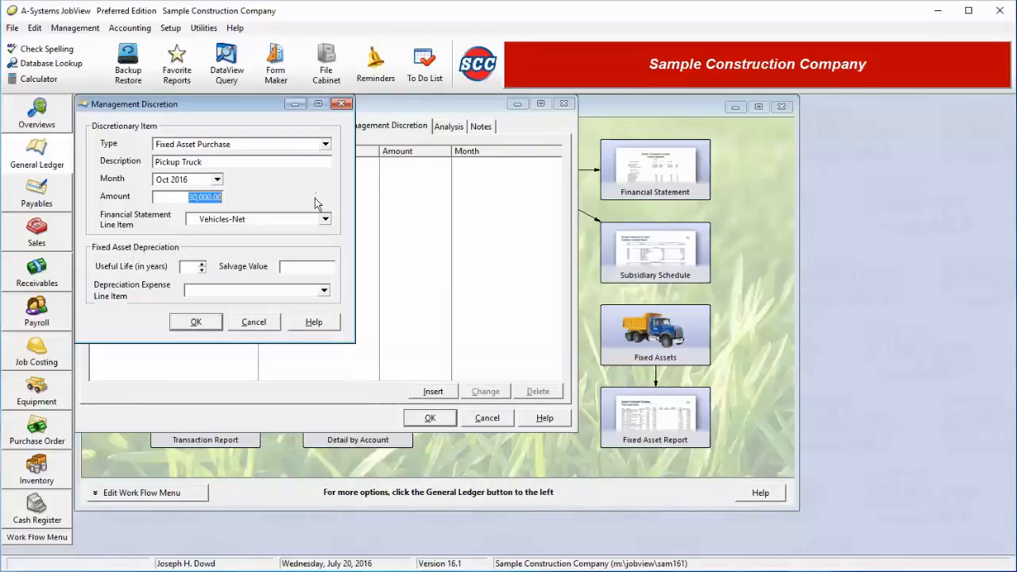
{"action": "type", "text": "35000"}
{"action": "key", "text": "Tab"}
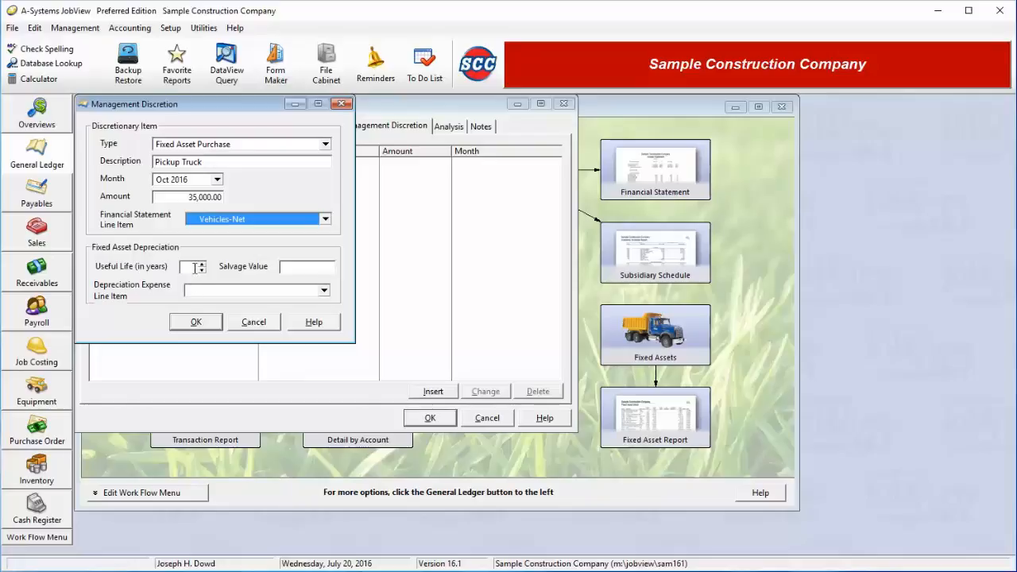
Give the truck a useful life of 12 years and a salvage value of 3,000.
{"action": "left_click", "coordinate": [195, 268]}
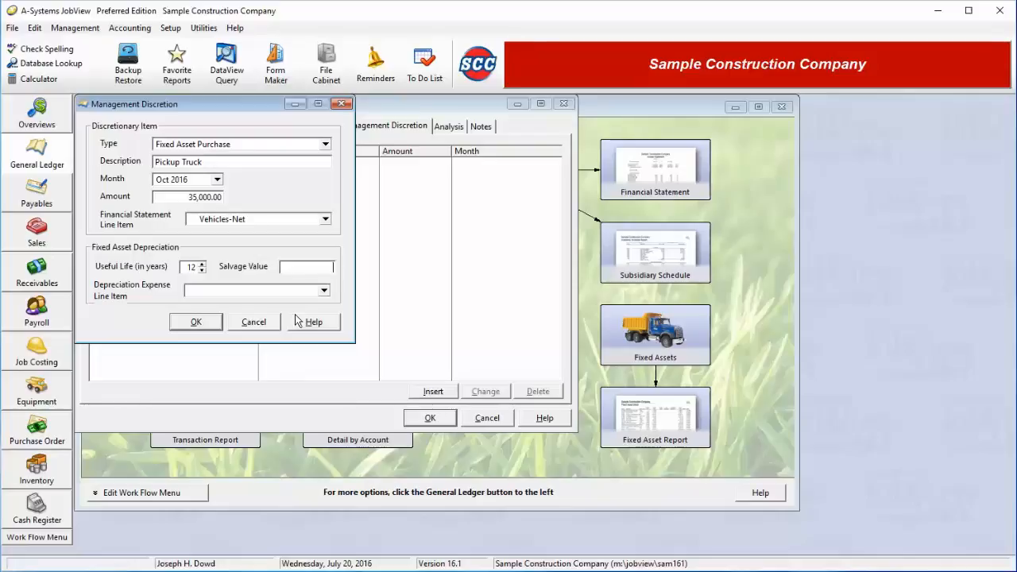
{"action": "type", "text": "000"}
Assign the truck's depreciation expense to the Depreciation & Amortizati line item under General & Administrative and save the purchase item.
{"action": "left_click", "coordinate": [322, 291]}
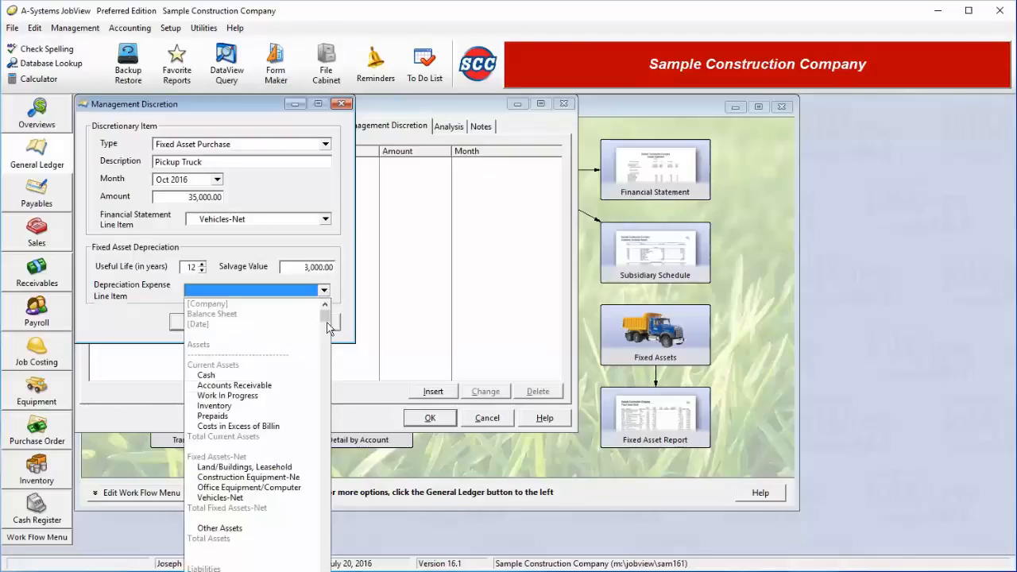
{"action": "left_click_drag", "start_coordinate": [328, 317], "coordinate": [317, 569]}
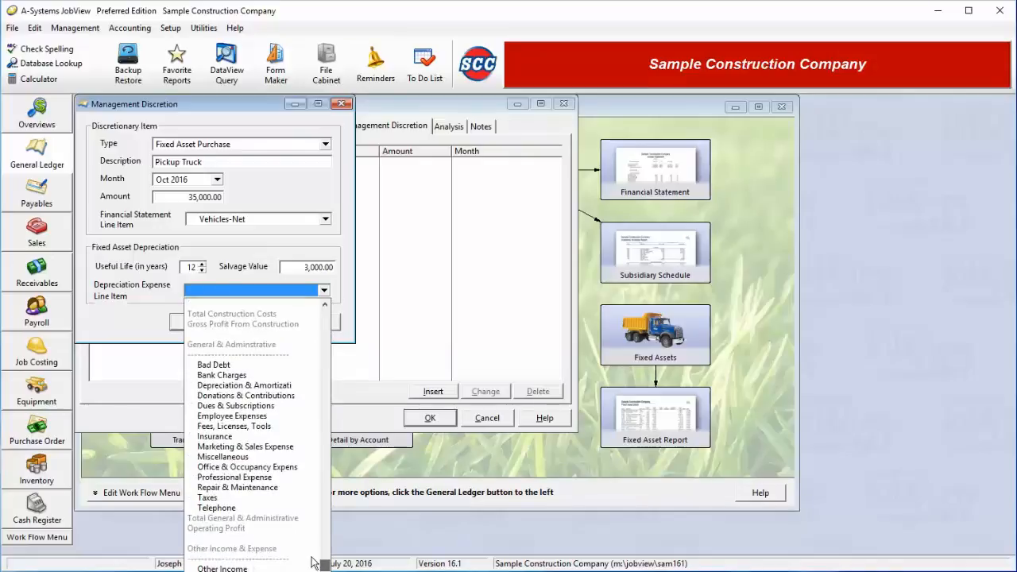
{"action": "left_click", "coordinate": [247, 386]}
{"action": "left_click", "coordinate": [212, 324]}
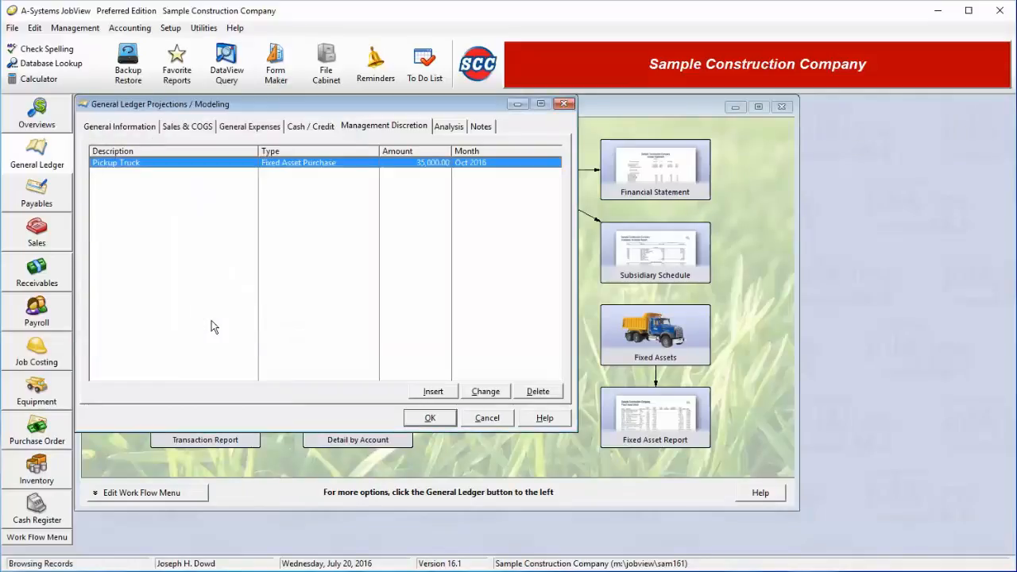
Add a management discretion item of type New Long Term Debt described as Pickup Truck Loan.
{"action": "left_click", "coordinate": [433, 392]}
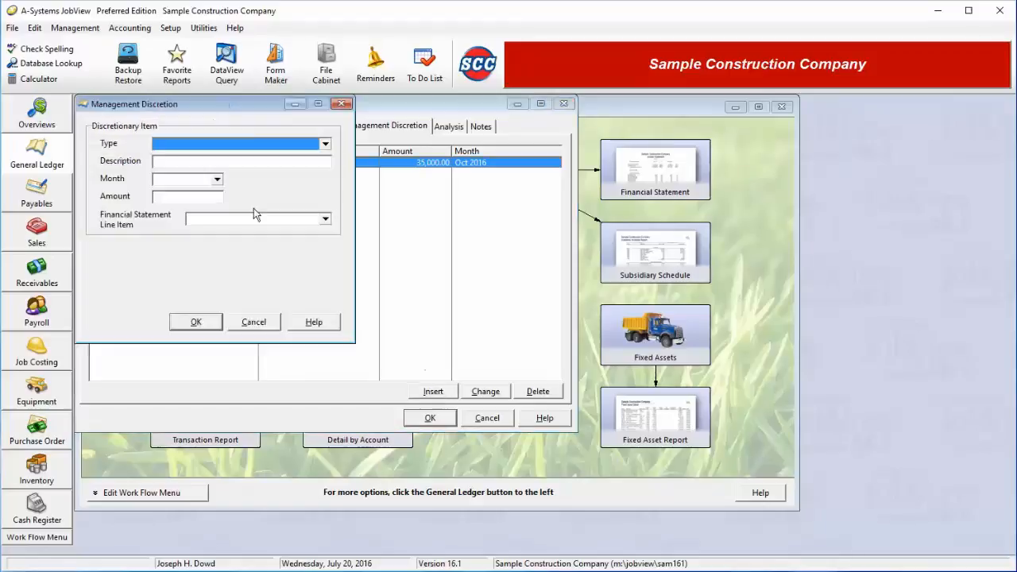
{"action": "left_click", "coordinate": [235, 144]}
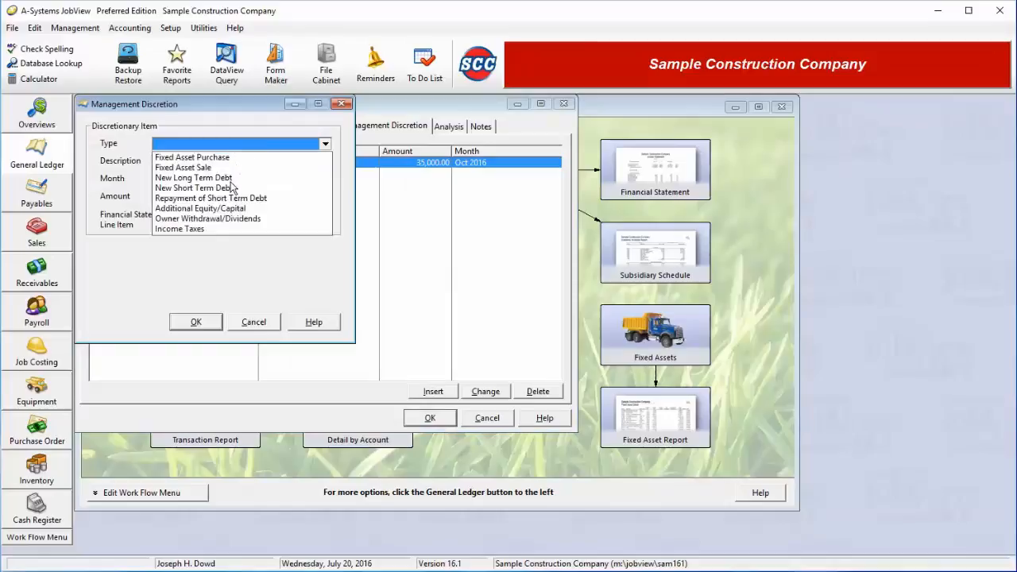
{"action": "left_click", "coordinate": [228, 179]}
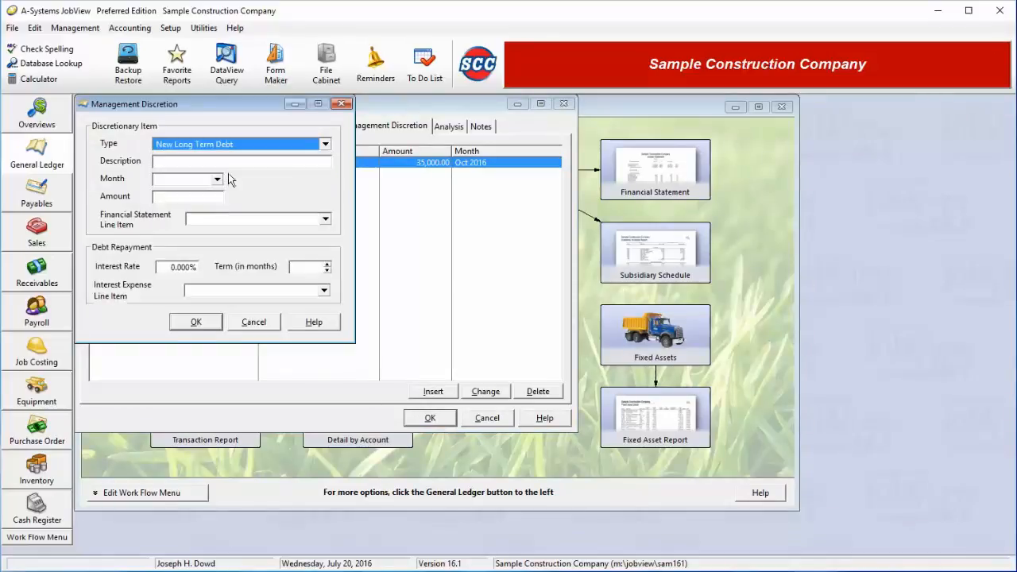
{"action": "left_click", "coordinate": [232, 163]}
{"action": "type", "text": "Pickup"}
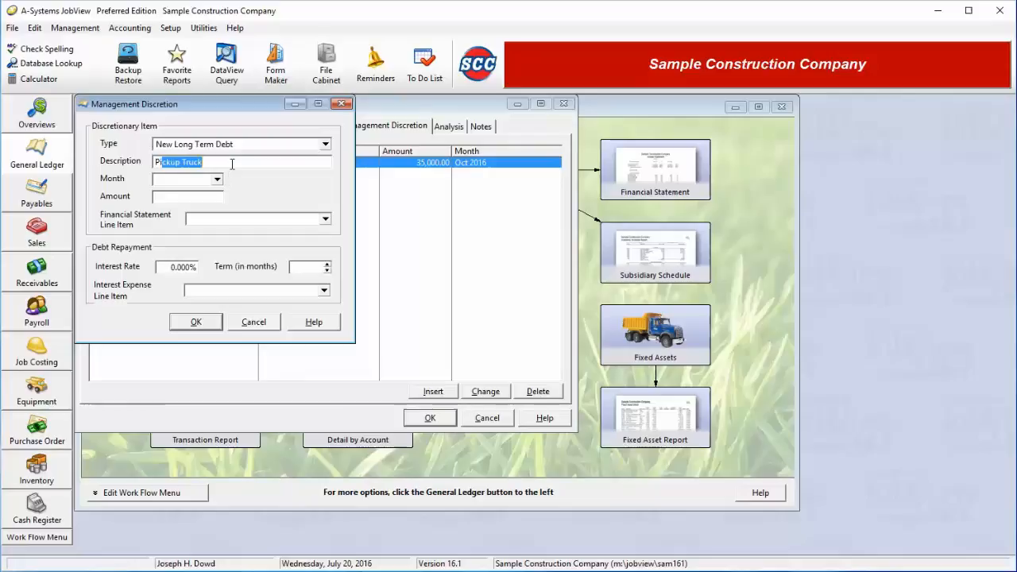
{"action": "type", "text": " Truck"}
{"action": "key", "text": "BackSpace"}
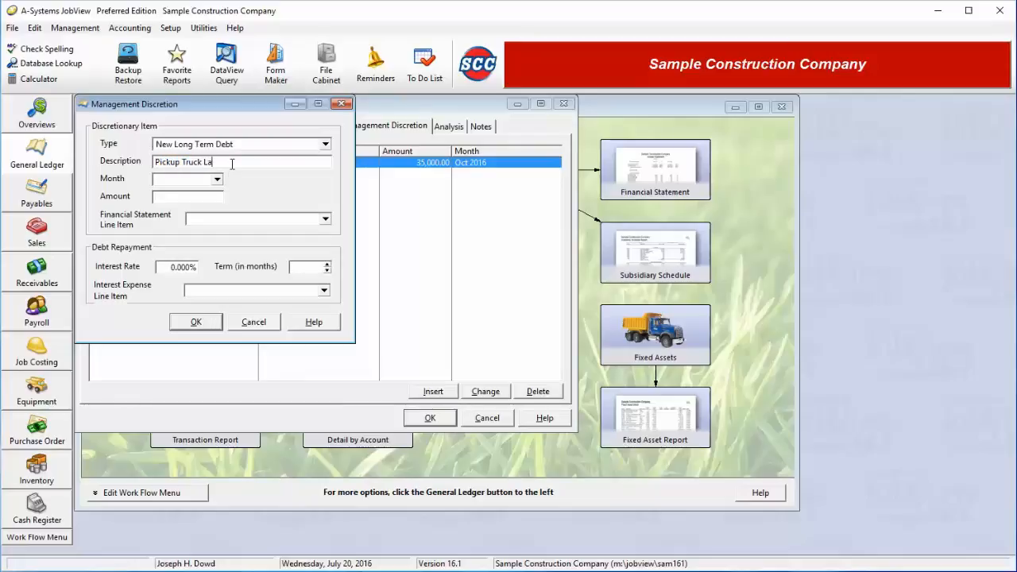
{"action": "key", "text": "BackSpace"}
{"action": "key", "text": "Tab"}
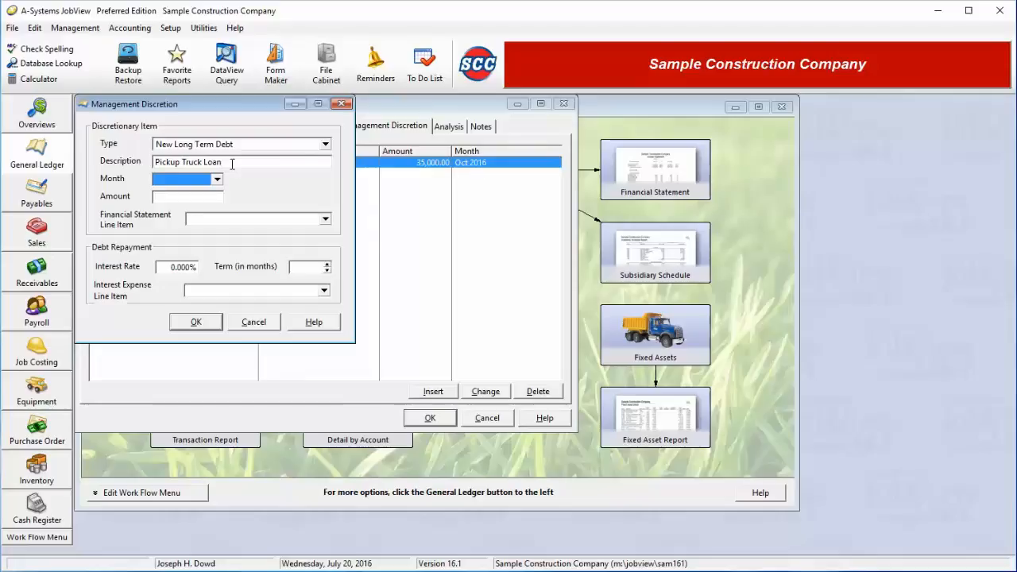
Set the month of the Pickup Truck Loan to Oct 2016.
{"action": "key", "text": "alt+Down"}
{"action": "key", "text": "Down"}
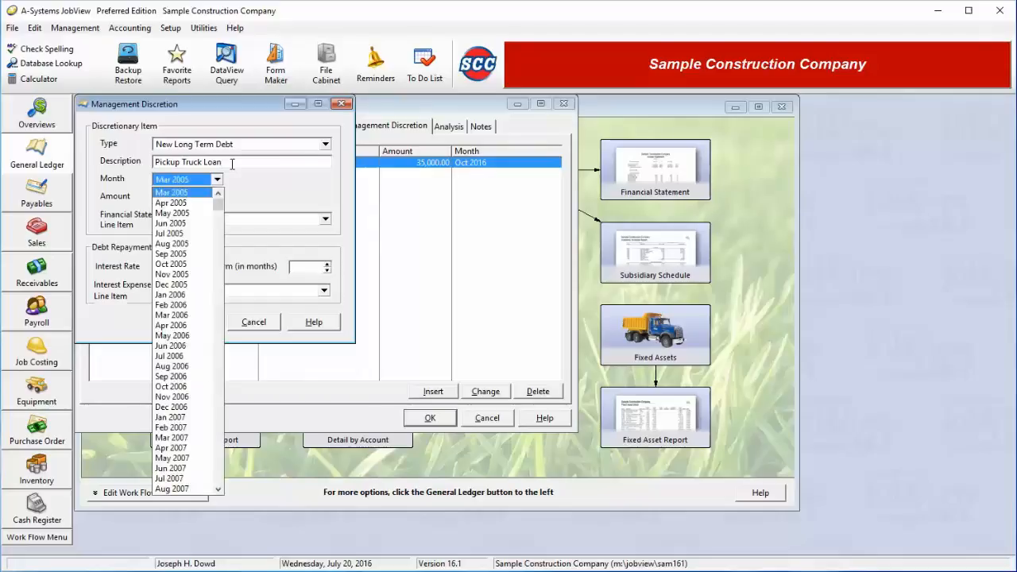
{"action": "key", "text": "Page_Down"}
{"action": "key", "text": "Page_Down"}
{"action": "key", "text": "Page_Down"}
{"action": "key", "text": "Page_Down"}
{"action": "key", "text": "Page_Down"}
{"action": "key", "text": "Page_Down"}
{"action": "key", "text": "Up"}
{"action": "key", "text": "Up"}
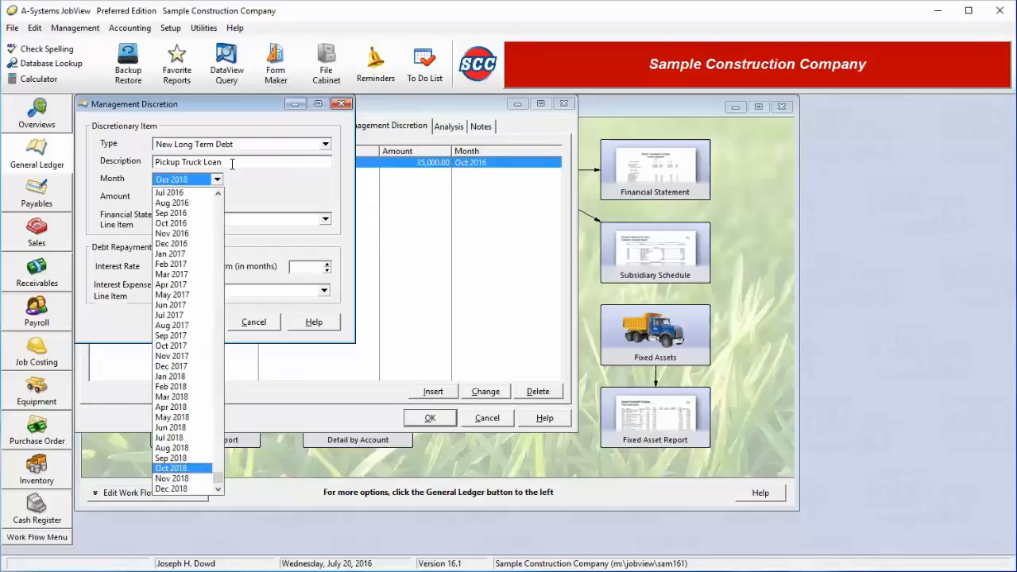
{"action": "key", "text": "Up"}
{"action": "key", "text": "Up"}
{"action": "key", "text": "Up"}
{"action": "key", "text": "Up"}
{"action": "key", "text": "Up"}
{"action": "key", "text": "Up"}
{"action": "key", "text": "Up"}
{"action": "key", "text": "Up"}
{"action": "key", "text": "Up"}
{"action": "key", "text": "Up"}
{"action": "key", "text": "Up"}
{"action": "key", "text": "Up"}
{"action": "key", "text": "Up"}
{"action": "key", "text": "Up"}
{"action": "key", "text": "Up"}
{"action": "key", "text": "Up"}
{"action": "key", "text": "Up"}
{"action": "key", "text": "Up"}
{"action": "key", "text": "Up"}
{"action": "key", "text": "Up"}
{"action": "key", "text": "Down"}
{"action": "key", "text": "Down"}
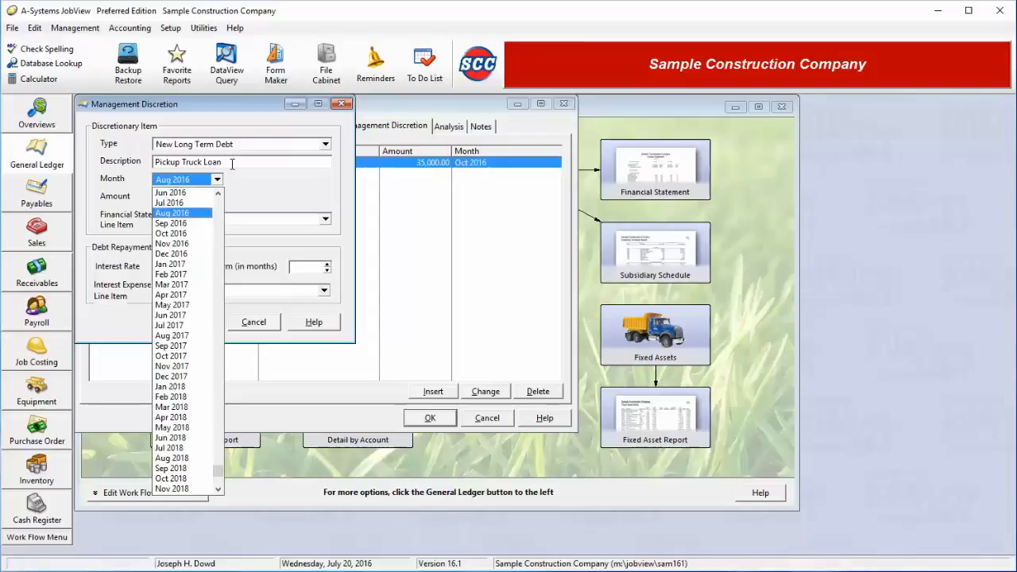
{"action": "key", "text": "Down"}
{"action": "key", "text": "Down"}
{"action": "key", "text": "Return"}
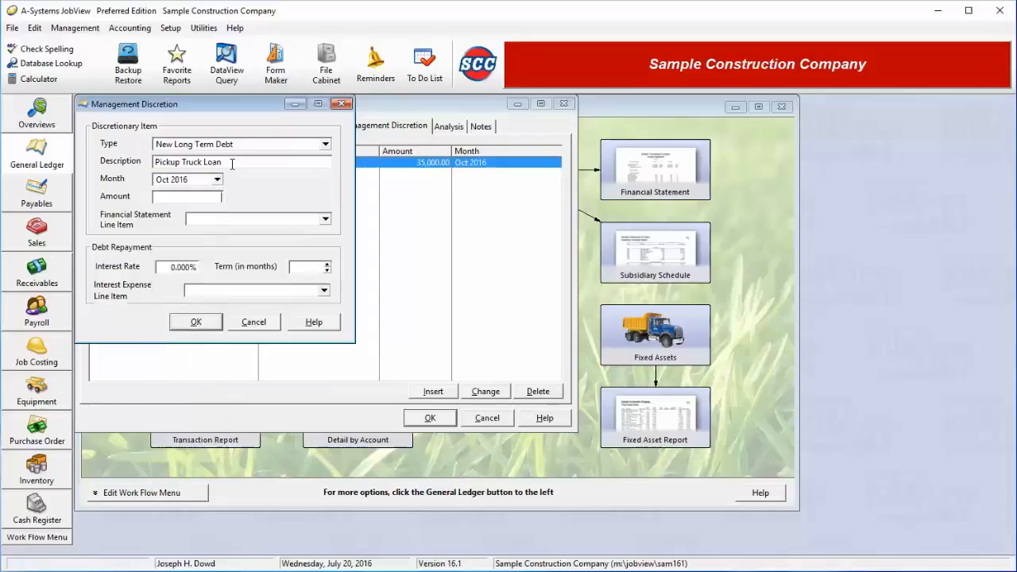
Set the loan amount to 35,000 and assign it to the Long Term Notes financial statement line item.
{"action": "type", "text": "35,000"}
{"action": "left_click", "coordinate": [324, 219]}
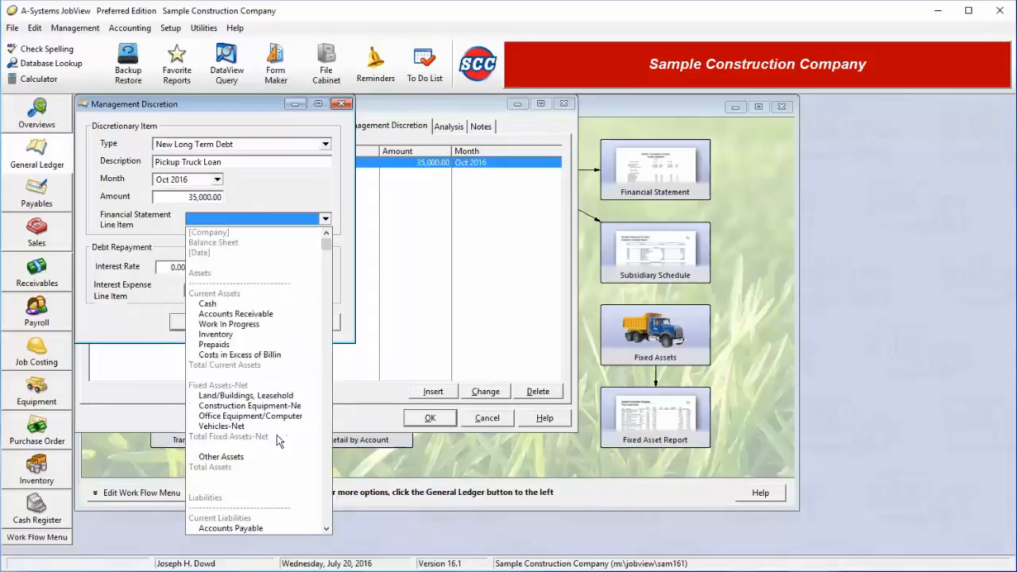
{"action": "scroll", "coordinate": [276, 435], "scroll_direction": "down", "scroll_amount": 3}
{"action": "scroll", "coordinate": [277, 435], "scroll_direction": "down", "scroll_amount": 4}
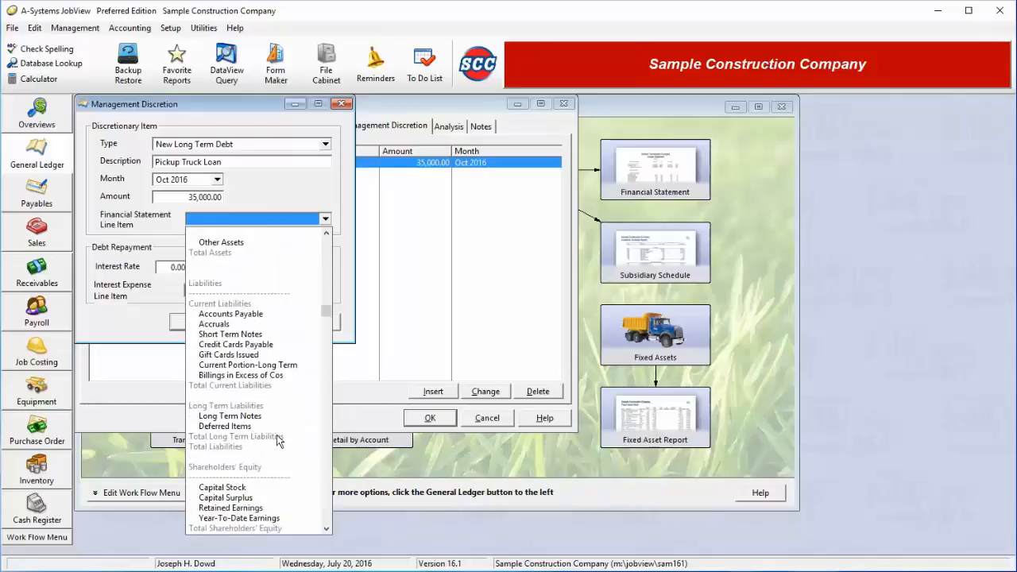
{"action": "left_click", "coordinate": [236, 416]}
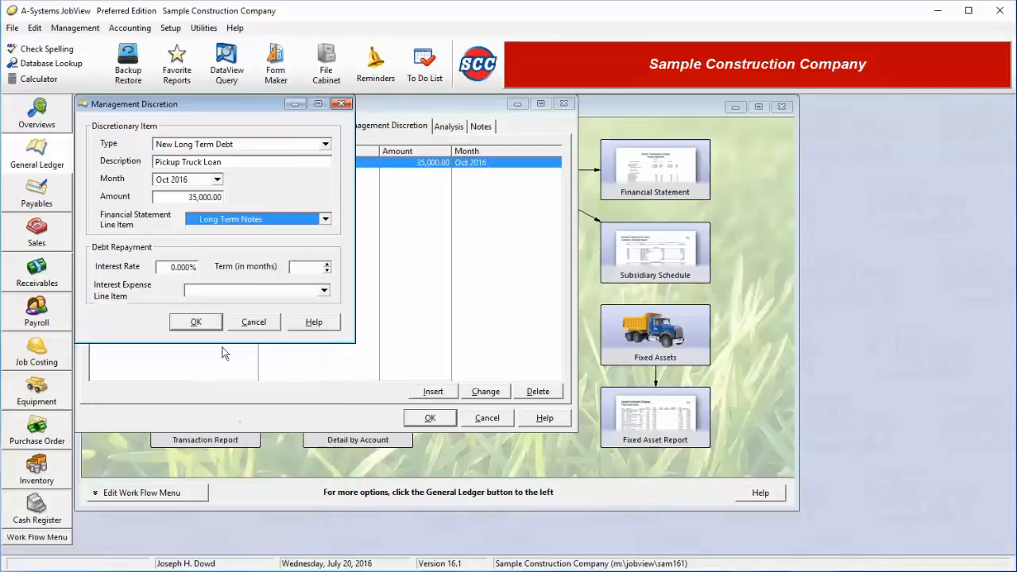
Set the loan's interest rate to 4.5% and its repayment term to 60 months.
{"action": "left_click", "coordinate": [165, 269]}
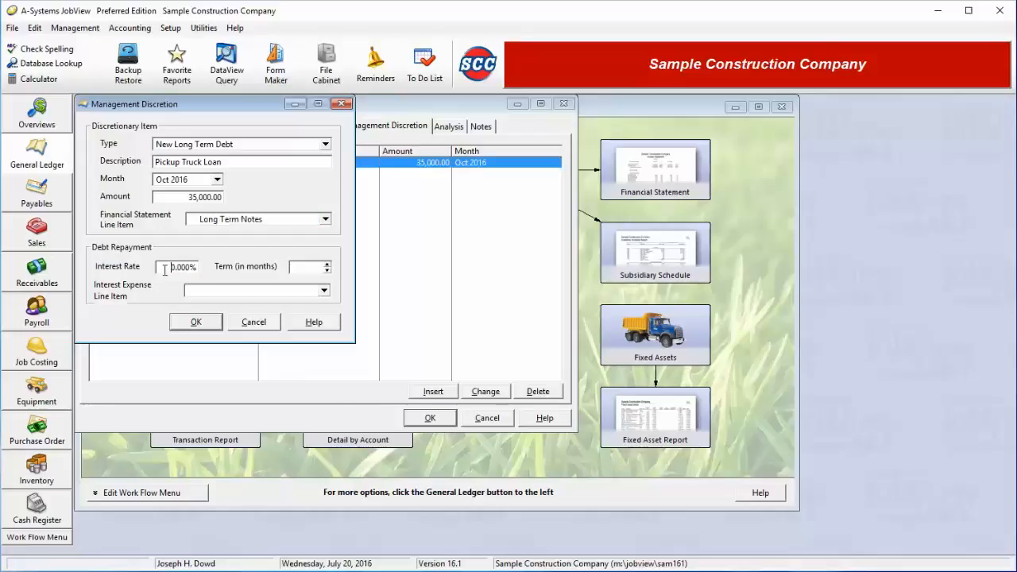
{"action": "left_click_drag", "start_coordinate": [164, 269], "coordinate": [256, 275]}
{"action": "type", "text": "4.5"}
{"action": "key", "text": "Tab"}
{"action": "key", "text": "Tab"}
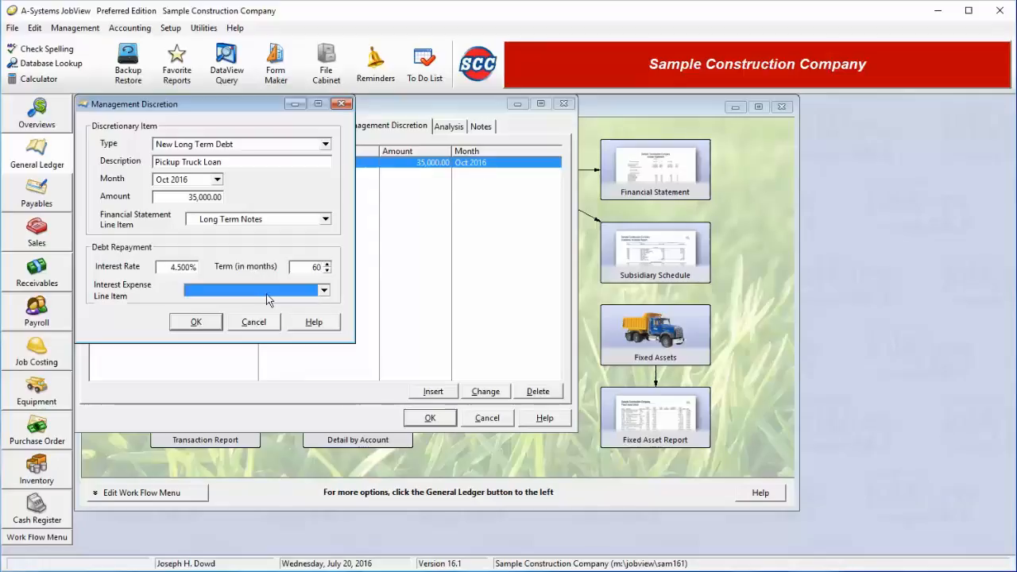
Choose Insurance as the loan's interest expense line item and save the debt item.
{"action": "left_click", "coordinate": [323, 290]}
{"action": "left_click_drag", "start_coordinate": [325, 318], "coordinate": [318, 566]}
{"action": "left_click", "coordinate": [239, 398]}
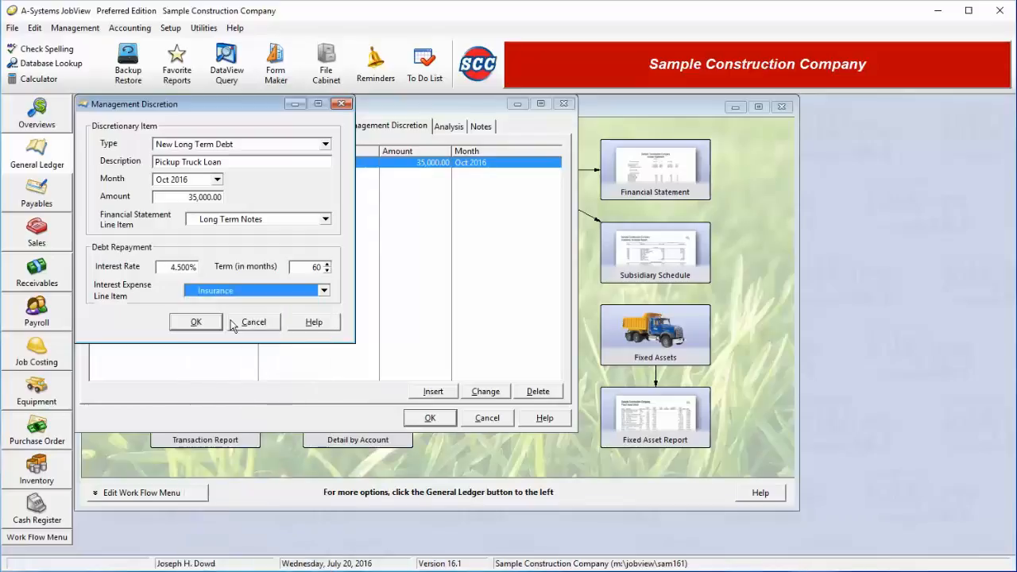
{"action": "left_click", "coordinate": [198, 322]}
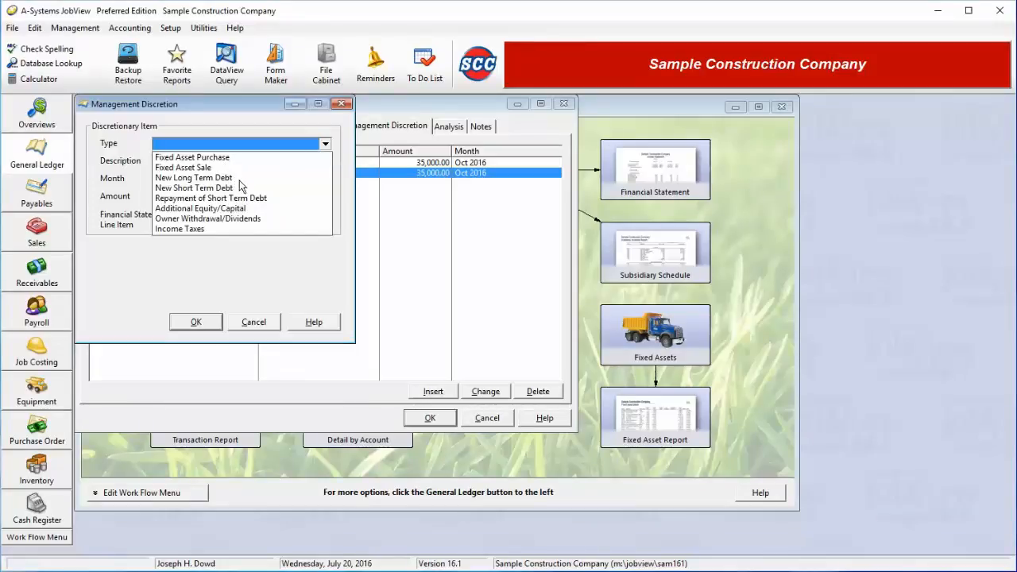
Set the new discretionary item's type to Fixed Asset Sale and its description to "Sell Equiopment".
{"action": "left_click", "coordinate": [238, 168]}
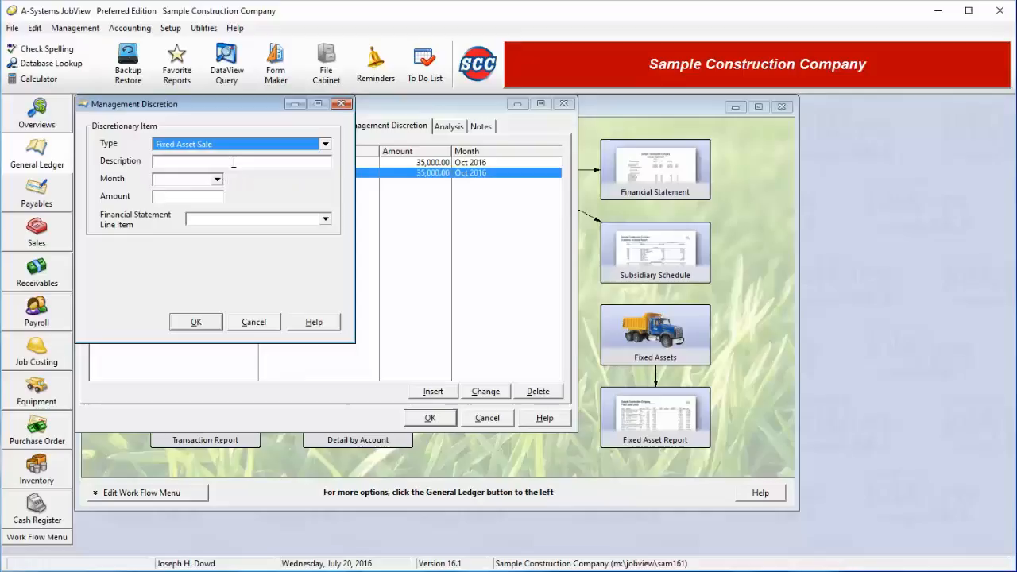
{"action": "left_click", "coordinate": [232, 162]}
{"action": "type", "text": "Sell"}
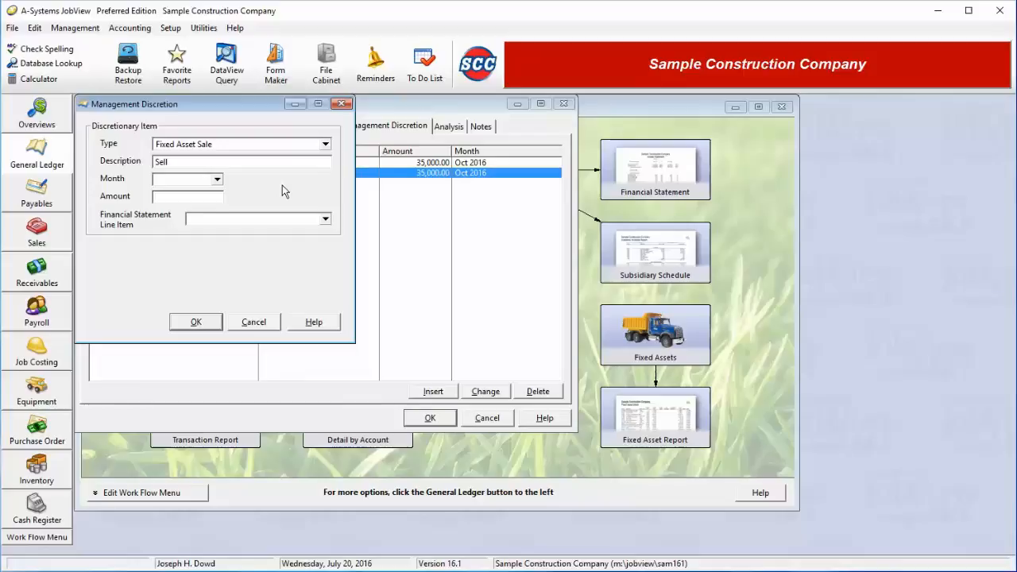
{"action": "type", "text": " Equipment"}
Set the month of the equipment sale to Aug 2017 and its amount to 62,000.
{"action": "left_click", "coordinate": [217, 178]}
{"action": "scroll", "coordinate": [203, 433], "scroll_direction": "down", "scroll_amount": 20}
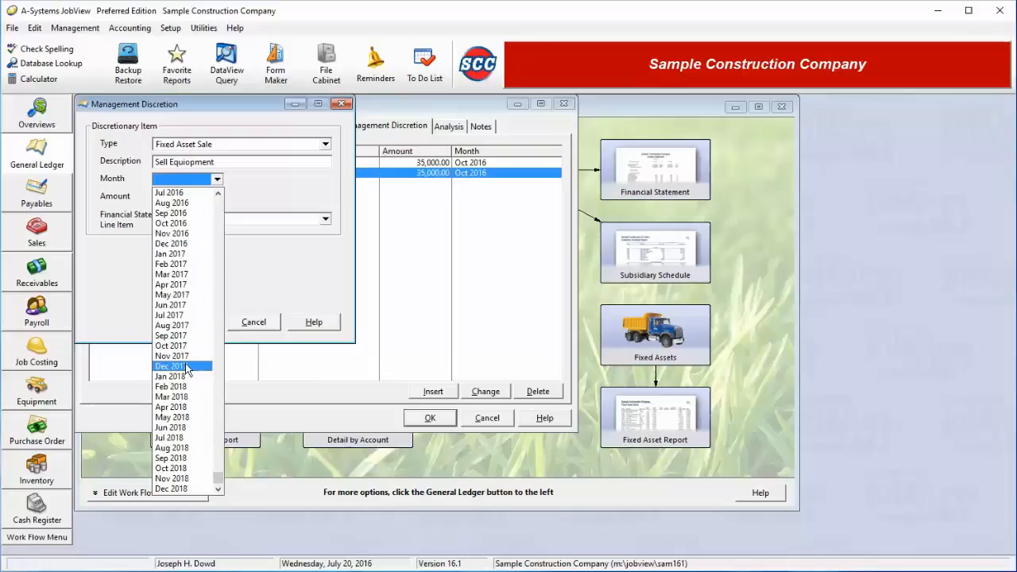
{"action": "left_click", "coordinate": [194, 325]}
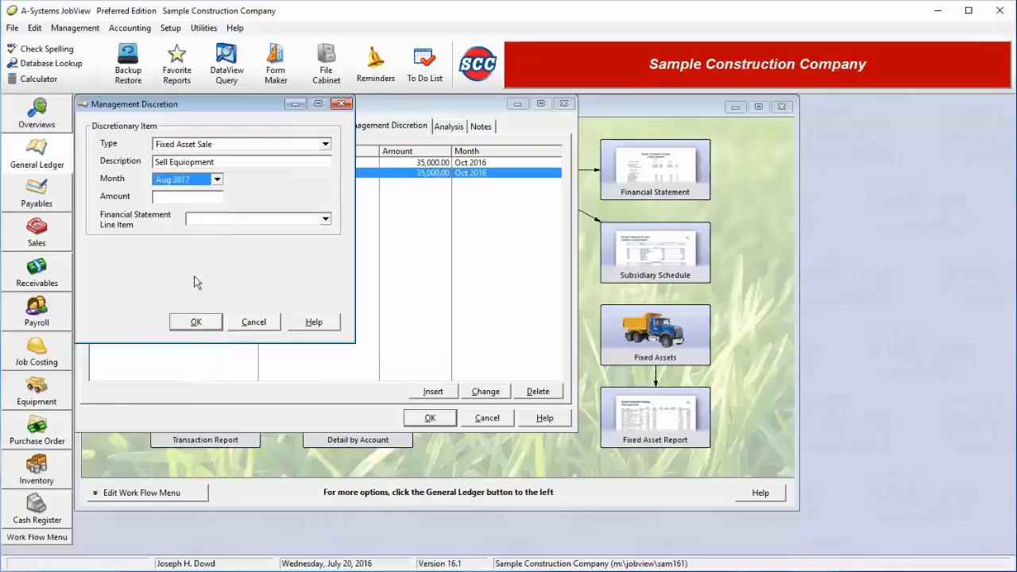
{"action": "left_click", "coordinate": [188, 198]}
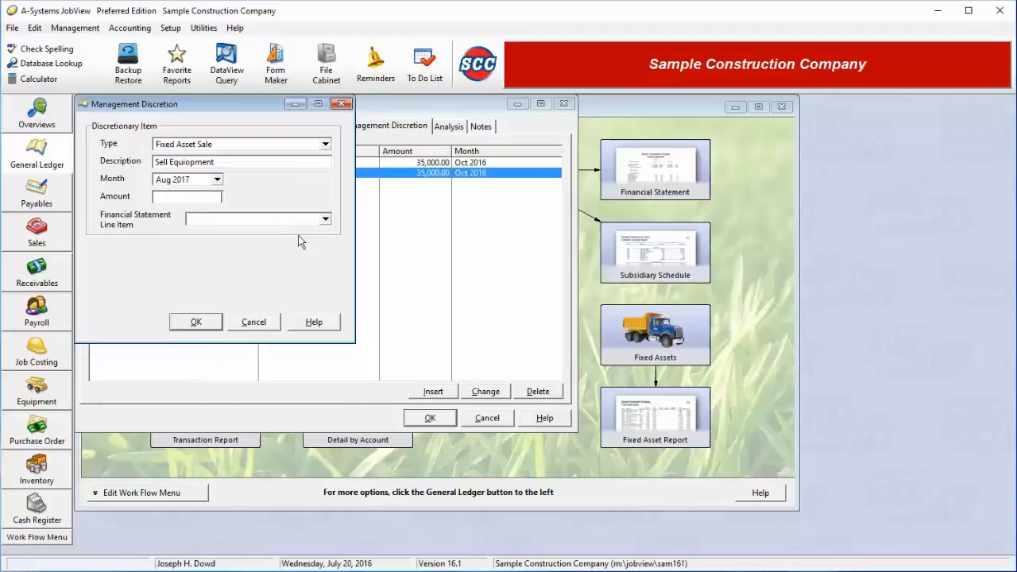
{"action": "type", "text": "1"}
{"action": "key", "text": "BackSpace"}
{"action": "type", "text": "62000"}
{"action": "key", "text": "Tab"}
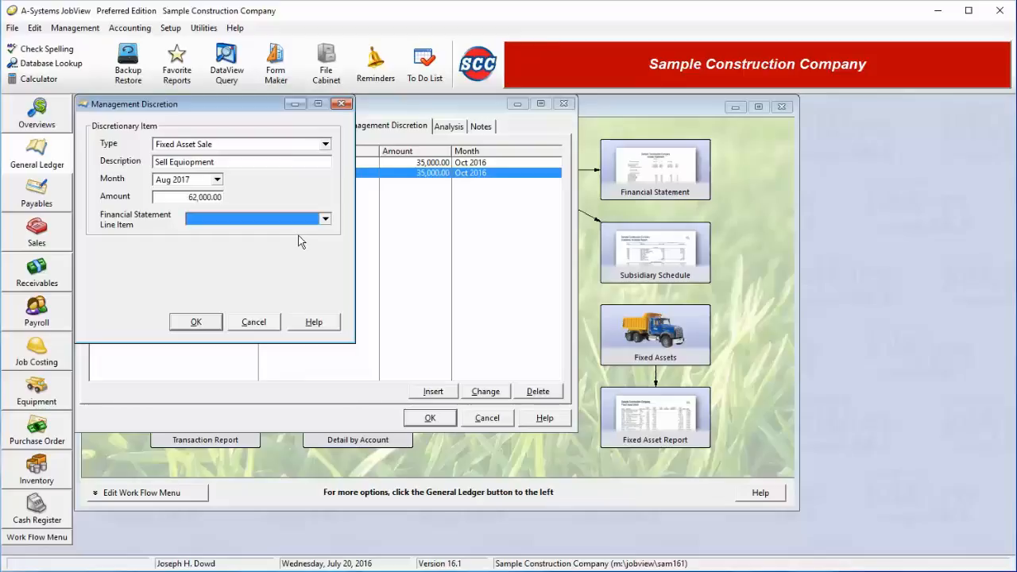
Assign the equipment sale to the Construction Equipment-Ne financial statement line item and save it.
{"action": "left_click", "coordinate": [290, 222]}
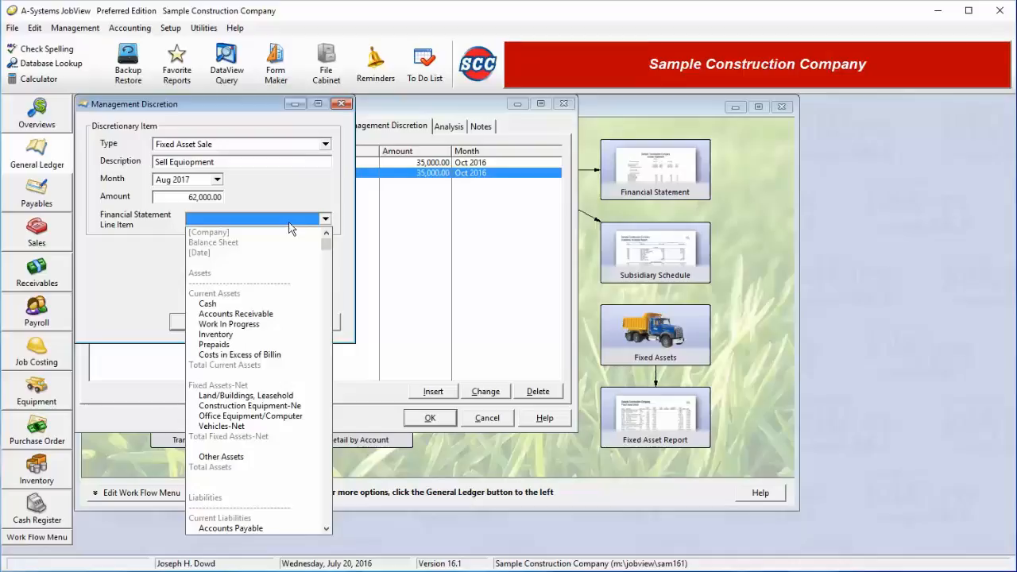
{"action": "left_click", "coordinate": [253, 406]}
{"action": "left_click", "coordinate": [200, 323]}
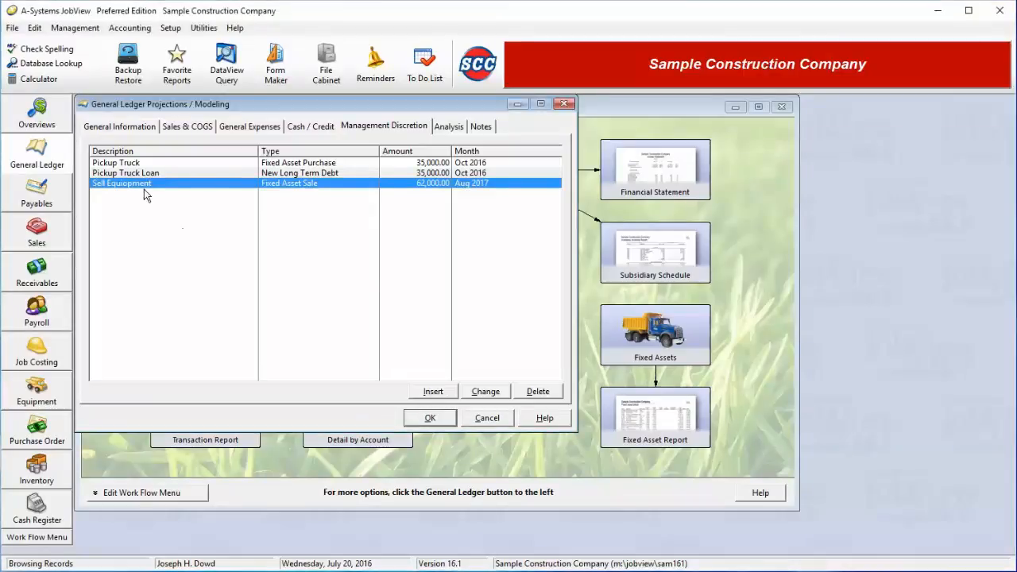
Add a management discretion item of type New Short Term Debt with the description "Short Term Loan".
{"action": "left_click", "coordinate": [435, 394]}
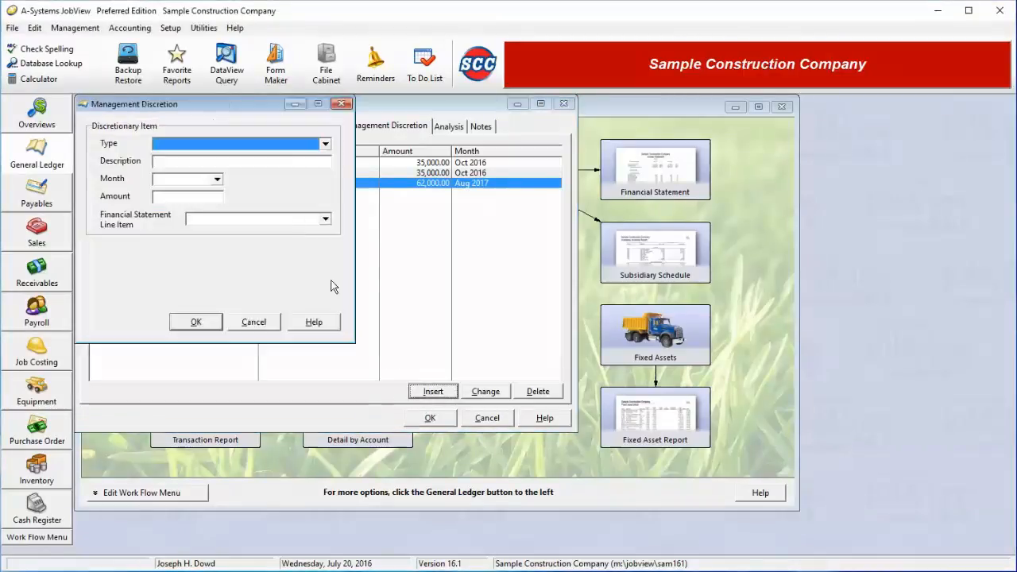
{"action": "left_click", "coordinate": [250, 146]}
{"action": "left_click", "coordinate": [211, 188]}
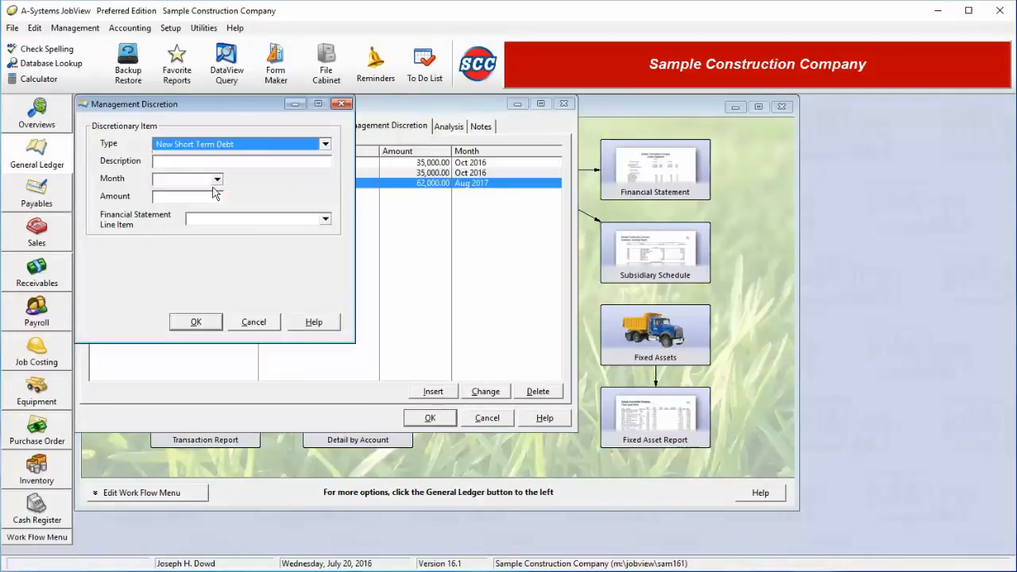
{"action": "left_click", "coordinate": [210, 162]}
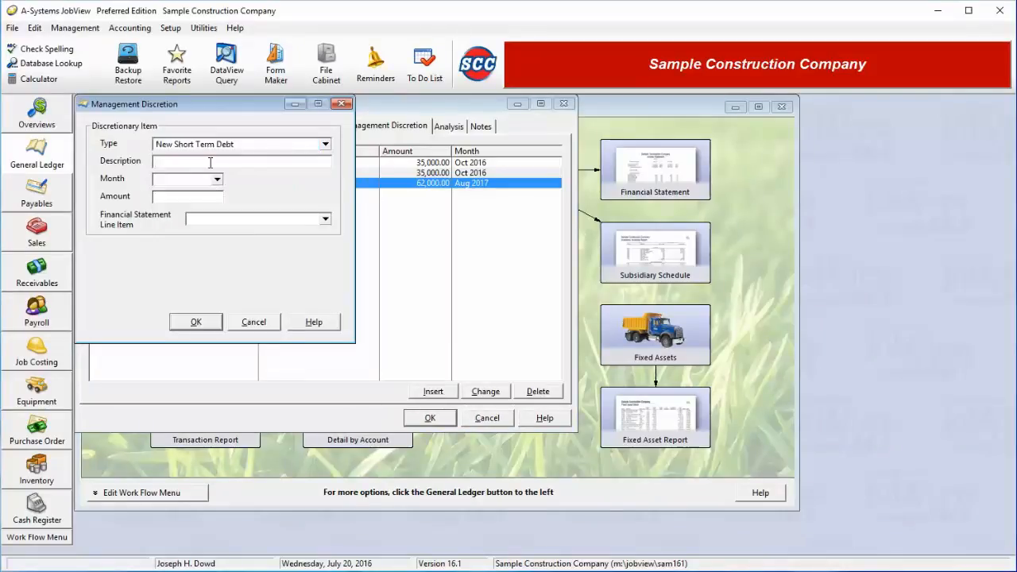
{"action": "type", "text": "Short Term Loan"}
{"action": "key", "text": "Tab"}
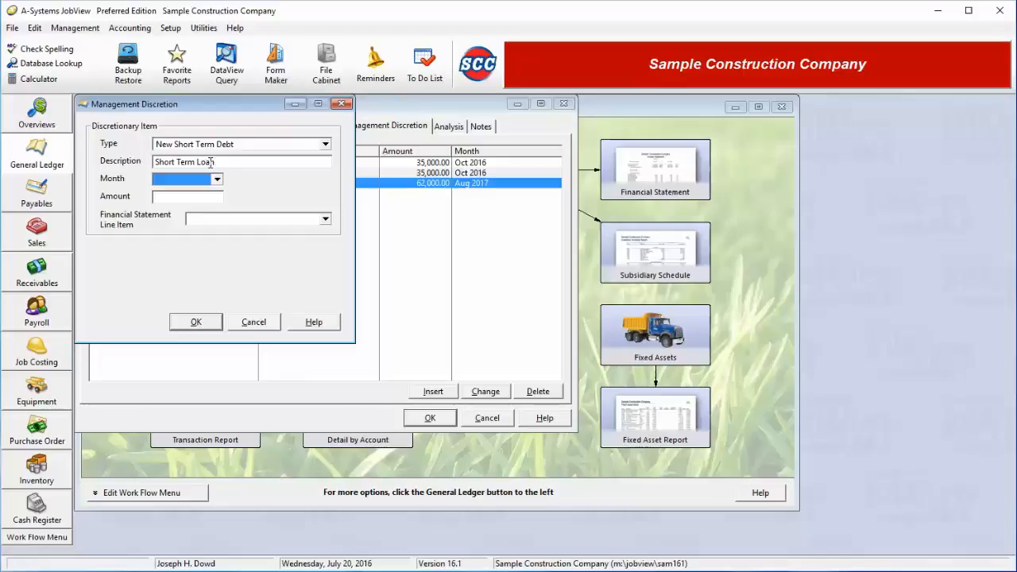
Set the month of the Short Term Loan to Mar 2018 and its amount to 10,000.
{"action": "key", "text": "alt+Down"}
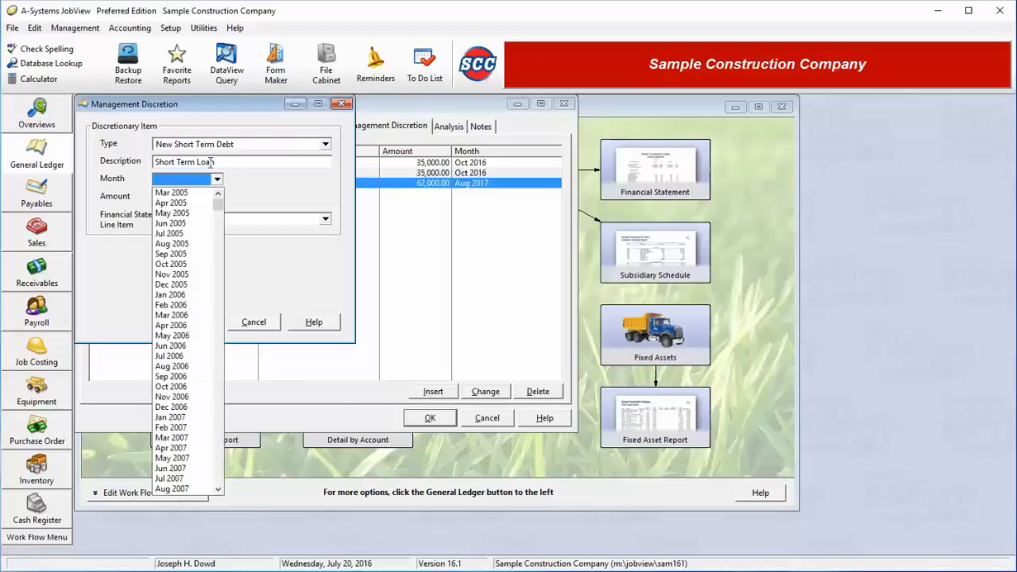
{"action": "key", "text": "End"}
{"action": "key", "text": "Up"}
{"action": "key", "text": "Up"}
{"action": "key", "text": "Up"}
{"action": "key", "text": "Up"}
{"action": "key", "text": "Up"}
{"action": "key", "text": "Up"}
{"action": "key", "text": "Up"}
{"action": "key", "text": "Up"}
{"action": "key", "text": "Up"}
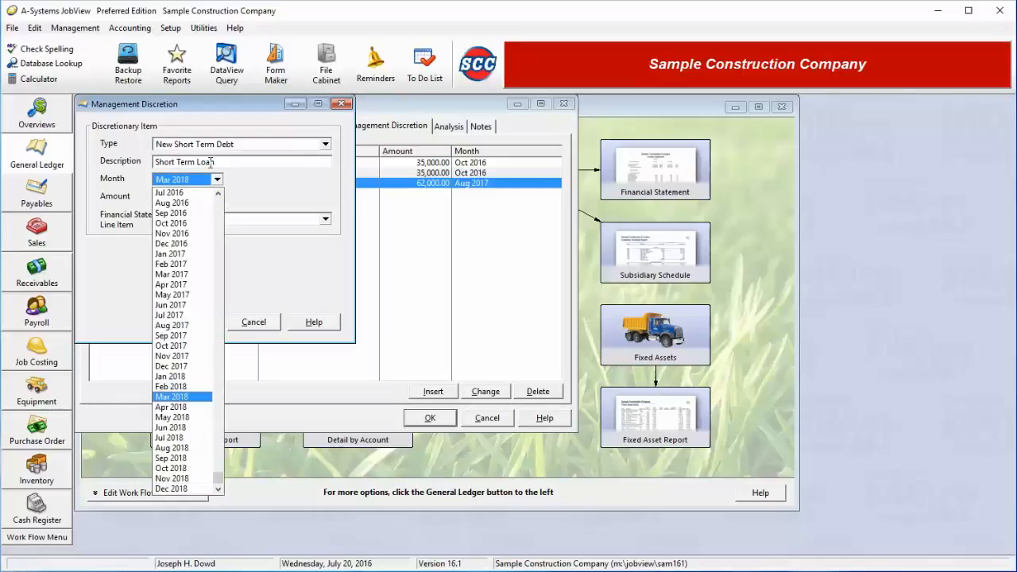
{"action": "key", "text": "Tab"}
{"action": "type", "text": "1"}
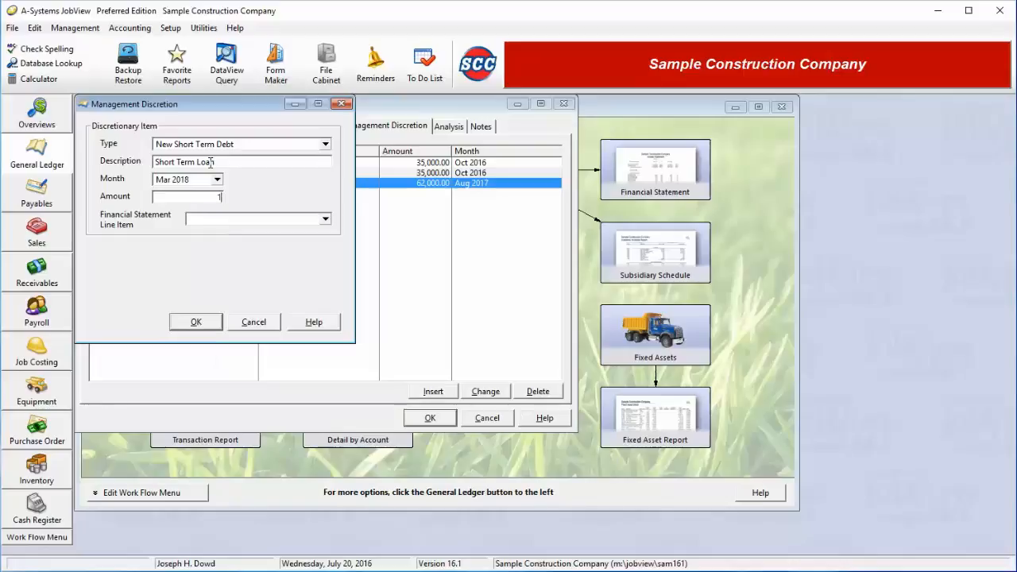
{"action": "type", "text": "0000"}
Assign the Short Term Loan to the Short Term Notes financial statement line item and save it.
{"action": "left_click", "coordinate": [286, 223]}
{"action": "scroll", "coordinate": [288, 397], "scroll_direction": "down", "scroll_amount": 5}
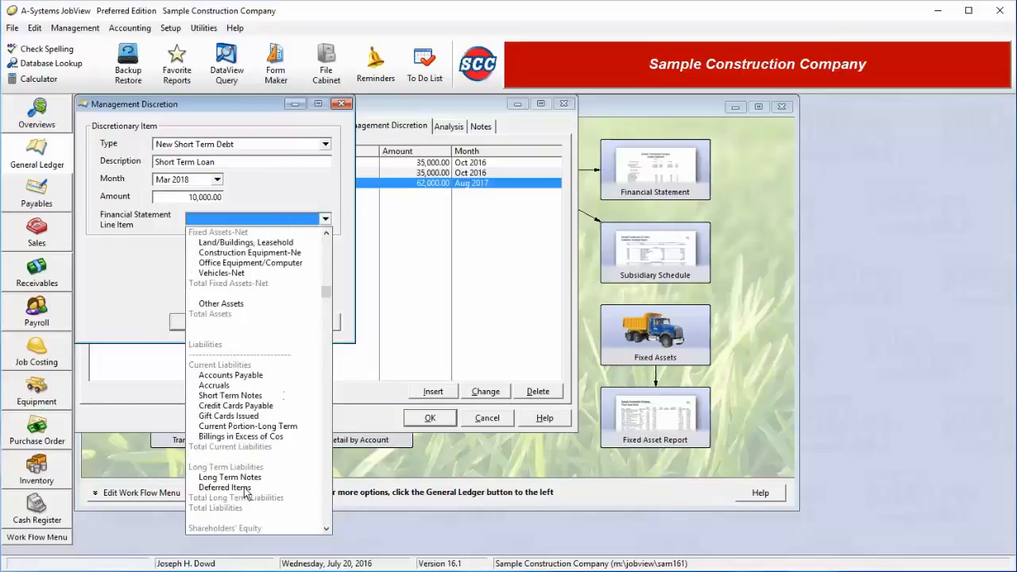
{"action": "left_click", "coordinate": [230, 395]}
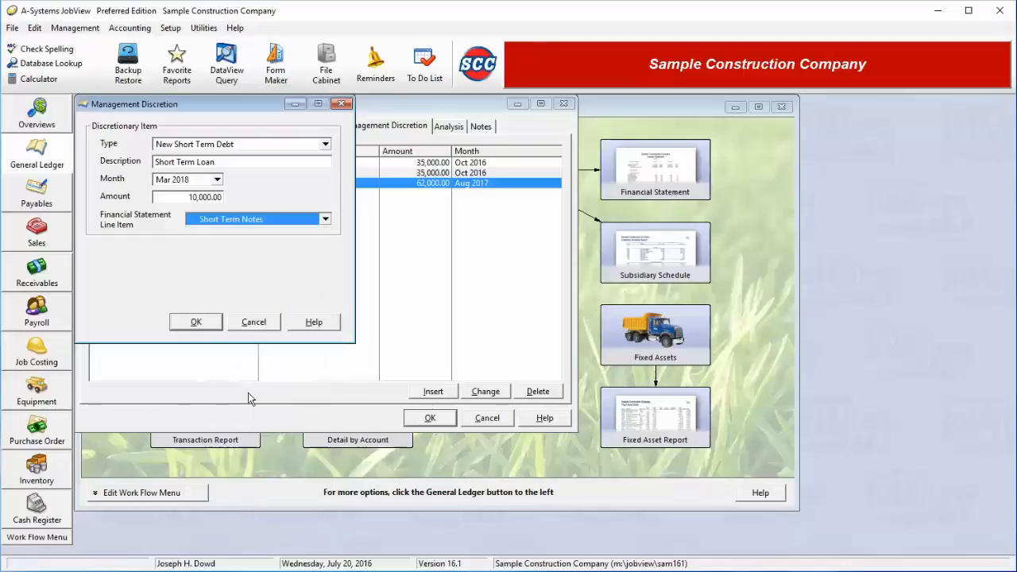
{"action": "left_click", "coordinate": [210, 325]}
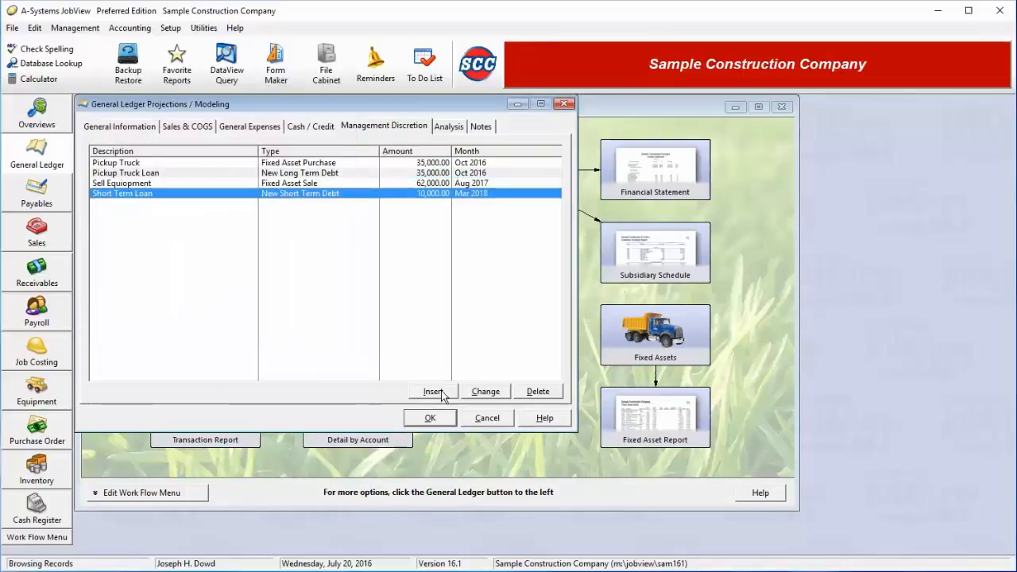
Add a management discretion item of type Repayment of Short Term Debt with the description "Repay Short Term Loan".
{"action": "left_click", "coordinate": [442, 392]}
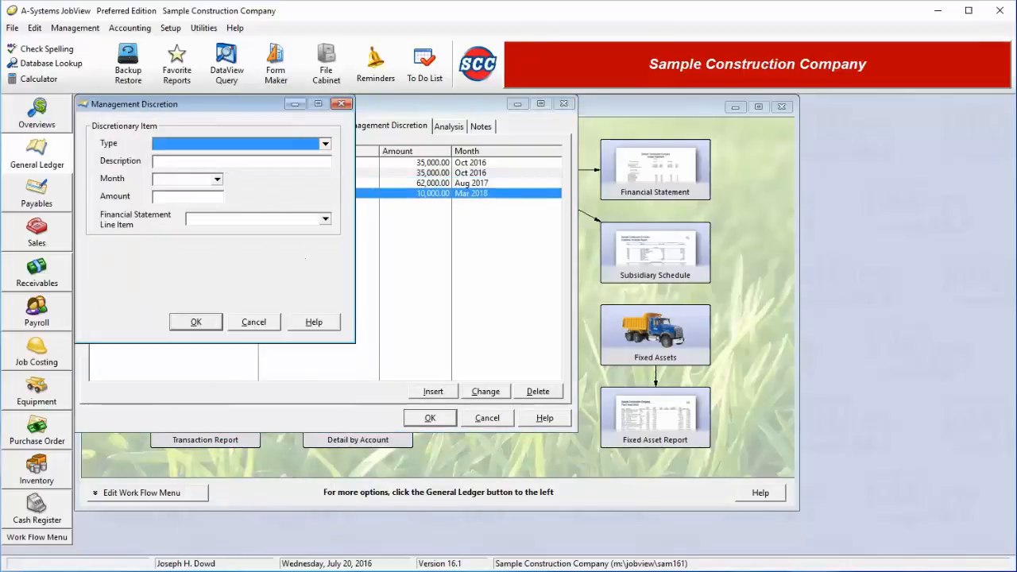
{"action": "left_click", "coordinate": [194, 148]}
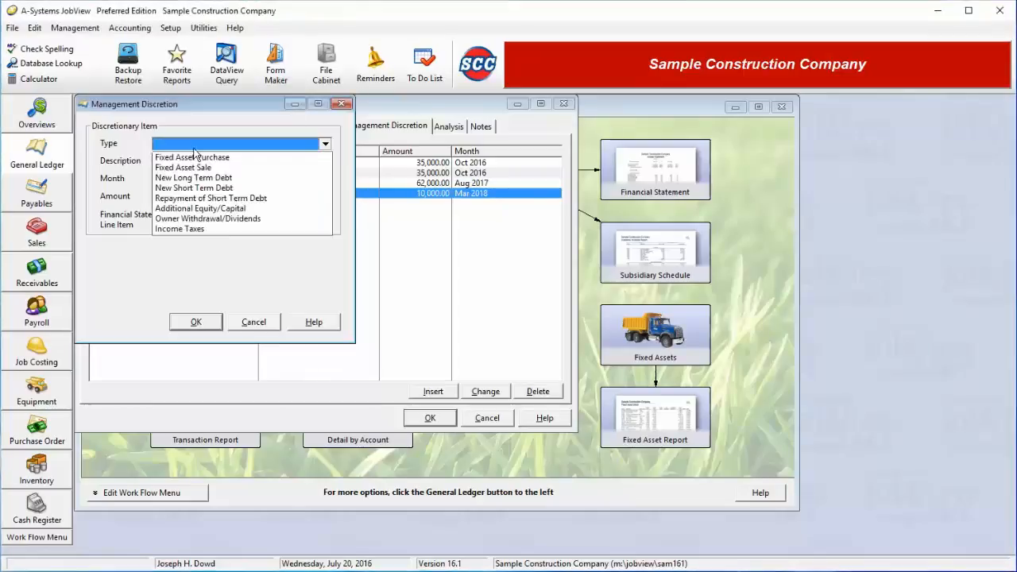
{"action": "left_click", "coordinate": [206, 200]}
{"action": "left_click", "coordinate": [225, 161]}
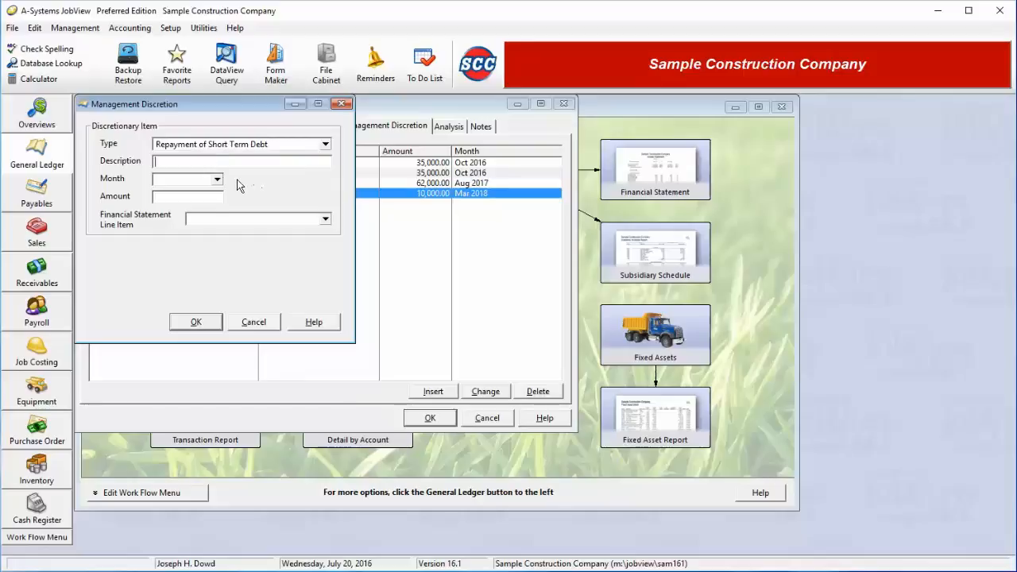
{"action": "type", "text": "Repay Short Tem Loan"}
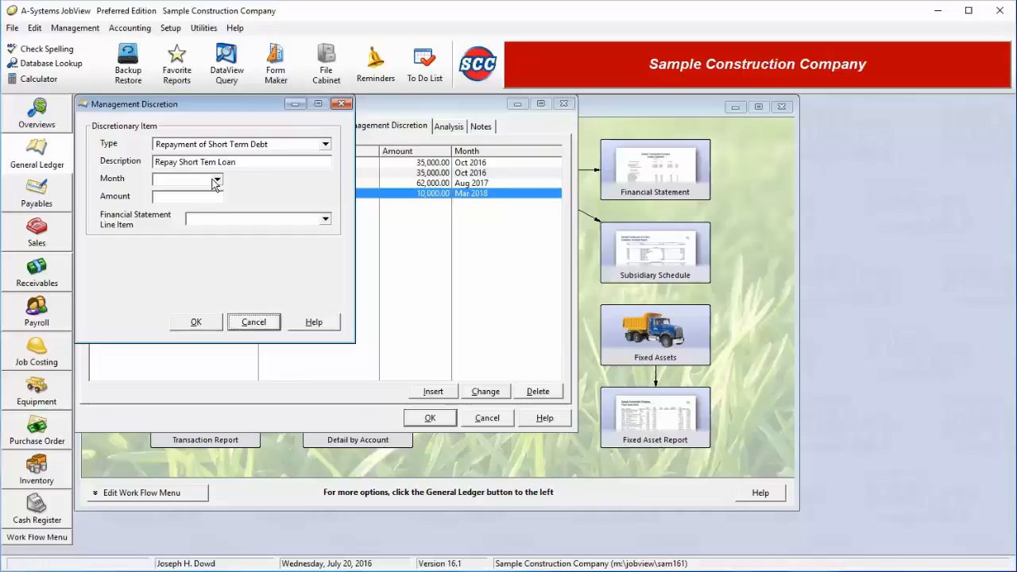
{"action": "left_click", "coordinate": [208, 162]}
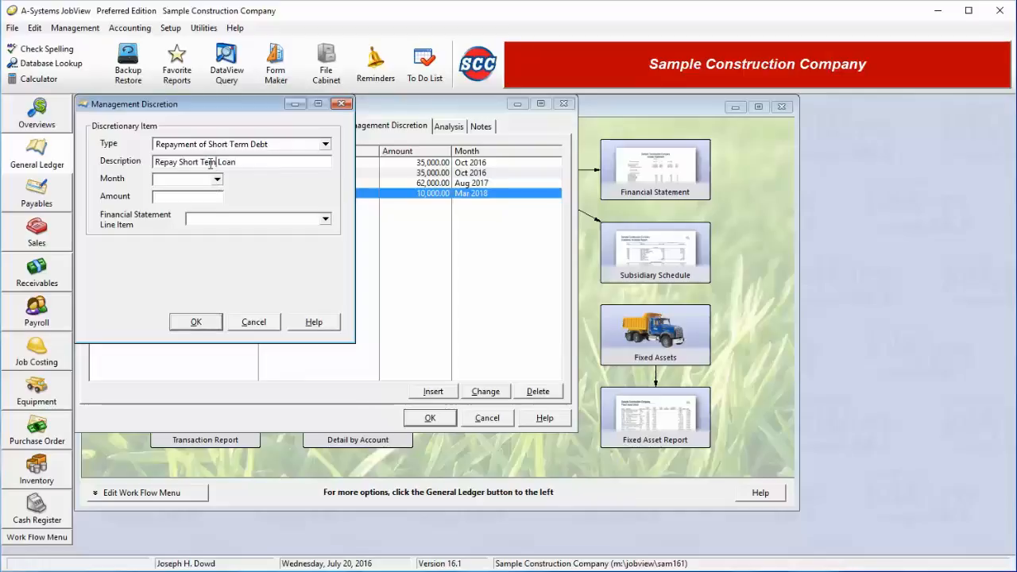
{"action": "type", "text": "r"}
Set the month of the loan repayment to Nov 2018 and its amount to 10,000.
{"action": "left_click", "coordinate": [190, 181]}
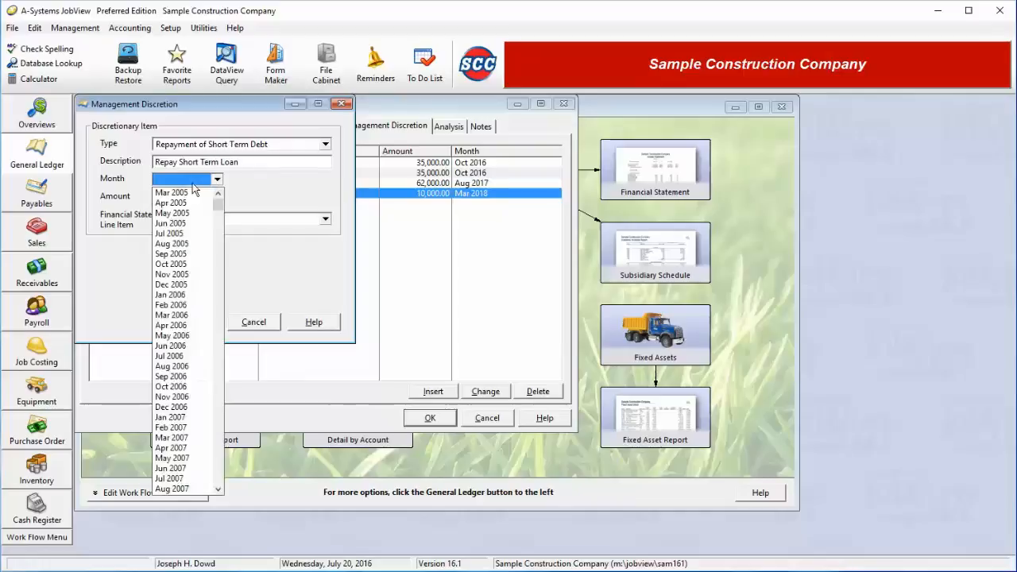
{"action": "left_click", "coordinate": [220, 437]}
{"action": "left_click", "coordinate": [219, 437]}
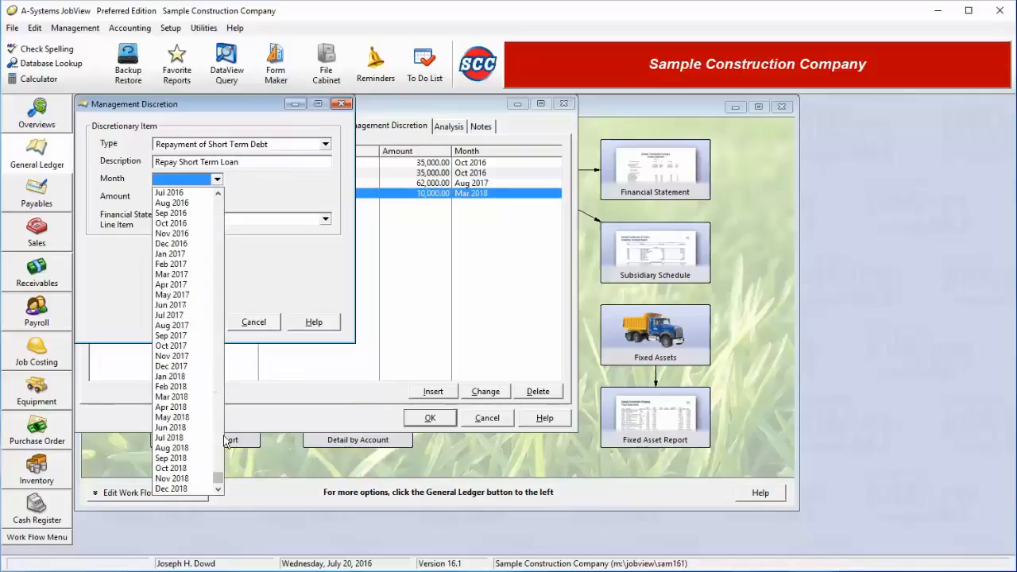
{"action": "left_click", "coordinate": [182, 478]}
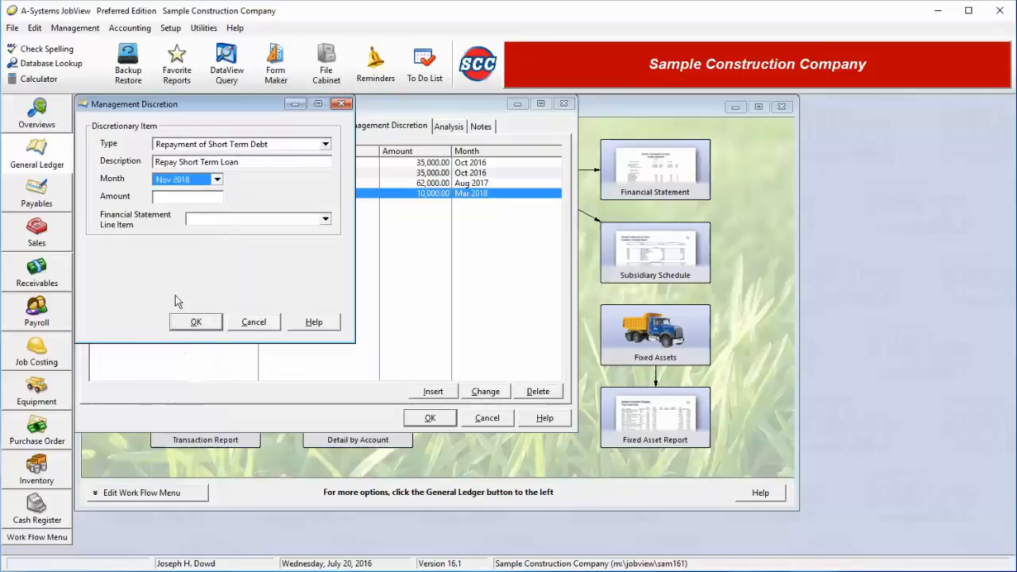
{"action": "left_click", "coordinate": [186, 199]}
{"action": "type", "text": "10,000"}
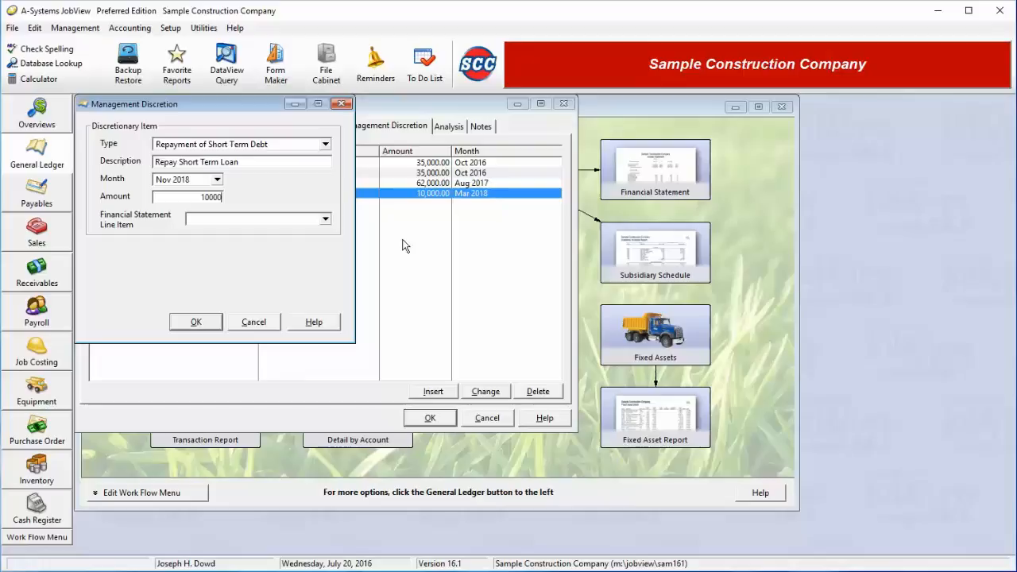
Assign the loan repayment to the Short Term Notes financial statement line item and save it.
{"action": "left_click", "coordinate": [325, 219]}
{"action": "scroll", "coordinate": [252, 448], "scroll_direction": "down", "scroll_amount": 6}
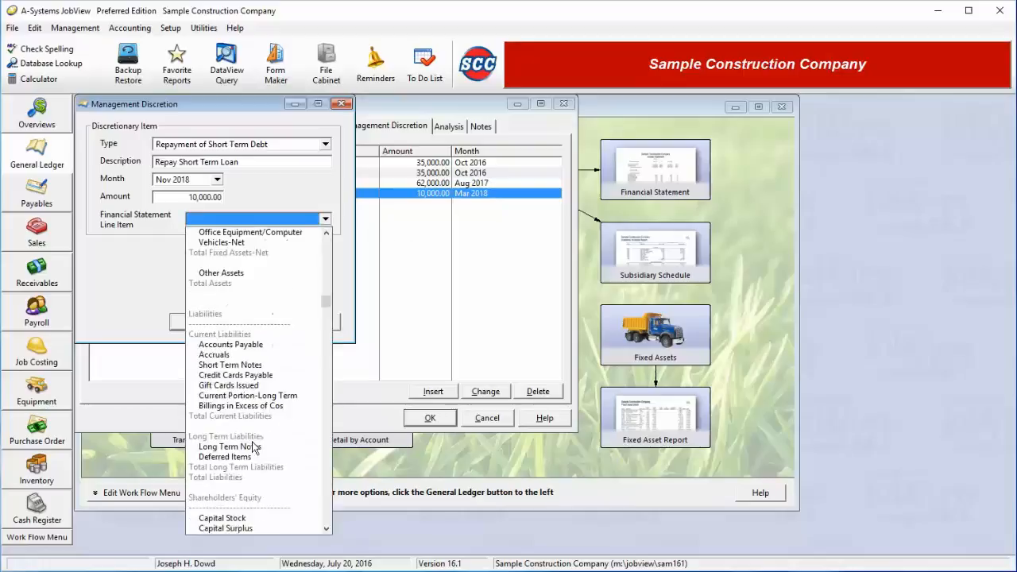
{"action": "scroll", "coordinate": [248, 464], "scroll_direction": "down", "scroll_amount": 3}
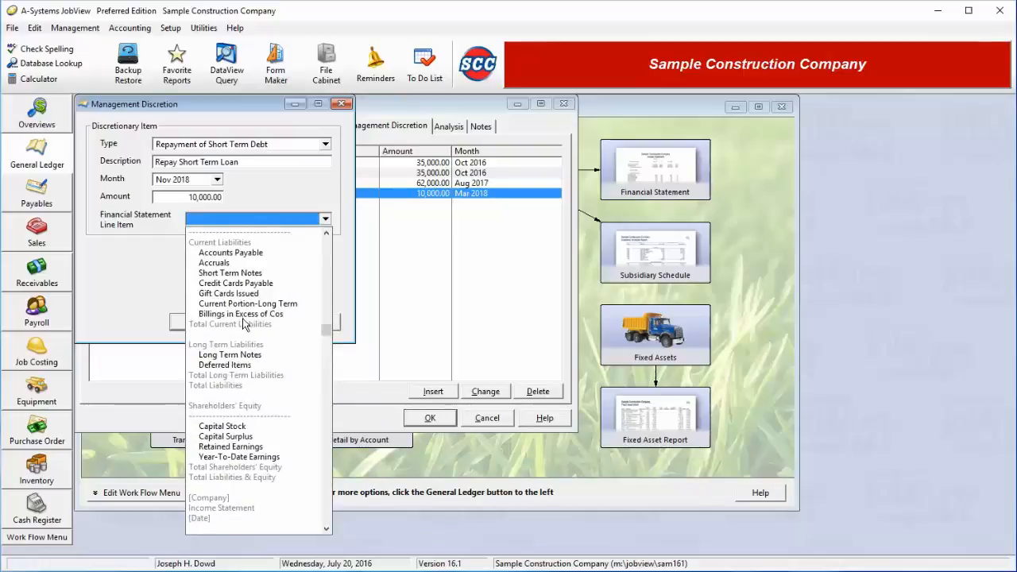
{"action": "left_click", "coordinate": [238, 274]}
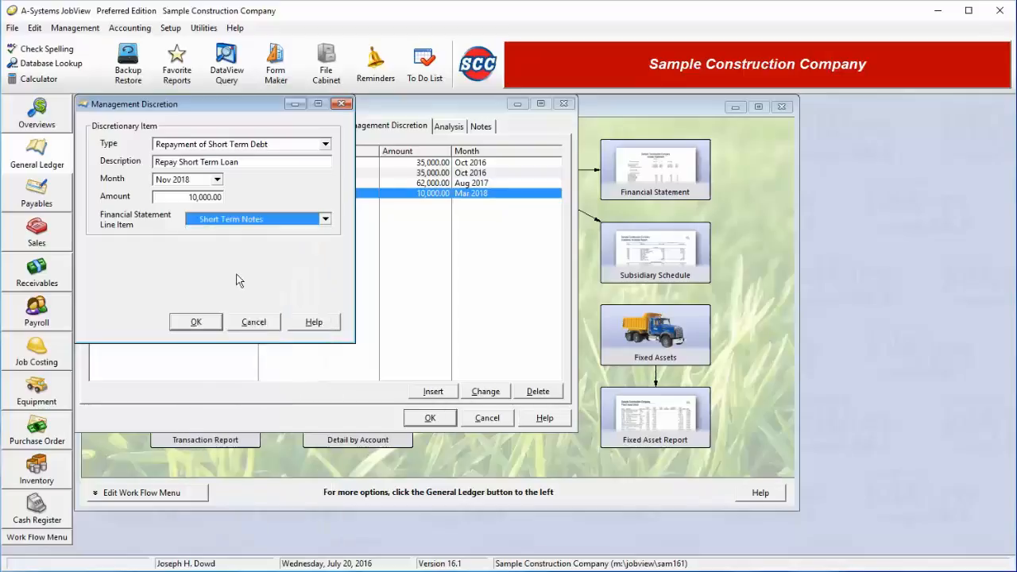
{"action": "left_click", "coordinate": [197, 322]}
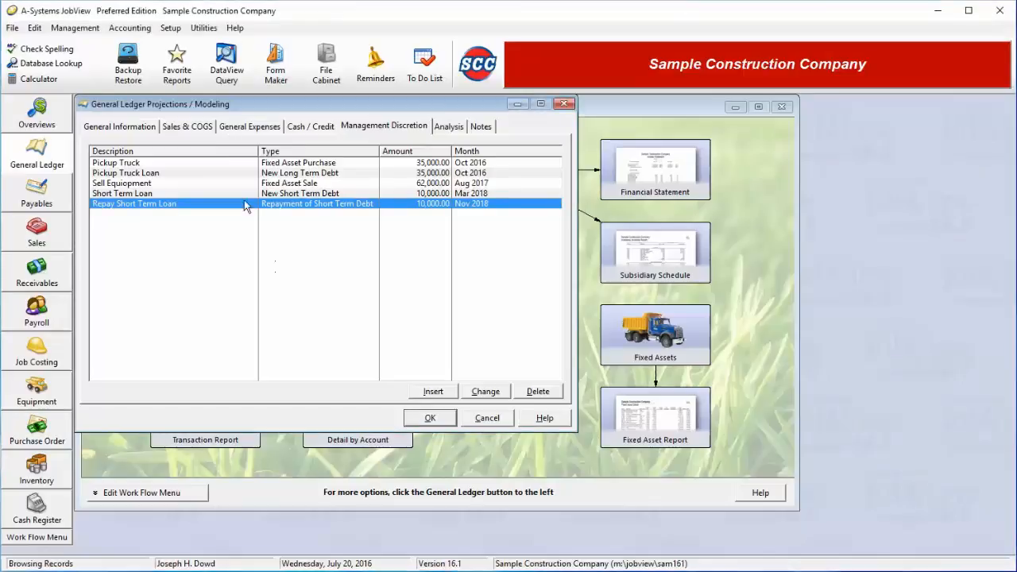
Add a management discretion item of type Additional Equity/Capital for Nov 2016 with an amount of 50,000.
{"action": "left_click", "coordinate": [434, 392]}
{"action": "left_click", "coordinate": [240, 144]}
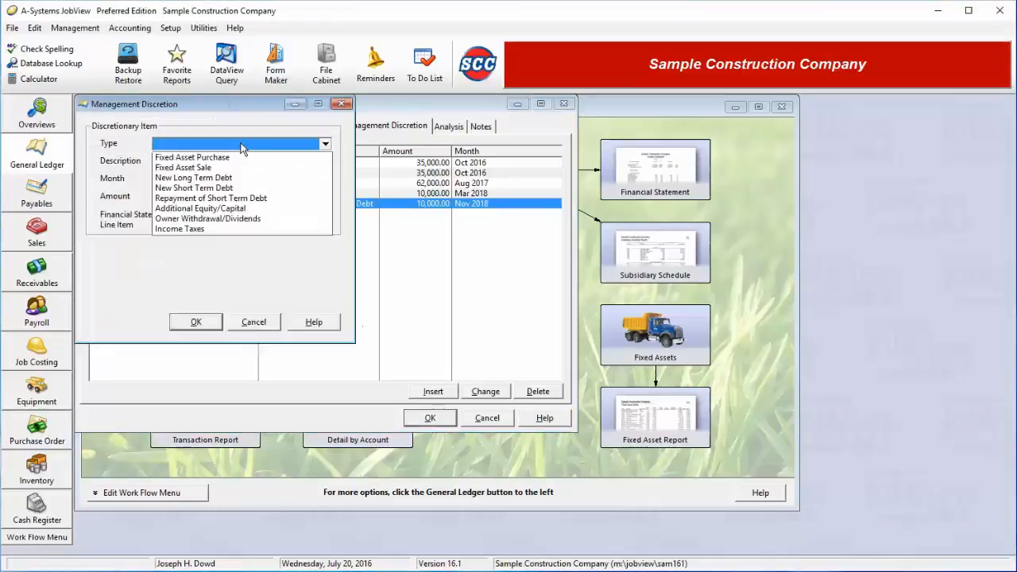
{"action": "left_click", "coordinate": [222, 209]}
{"action": "left_click", "coordinate": [202, 162]}
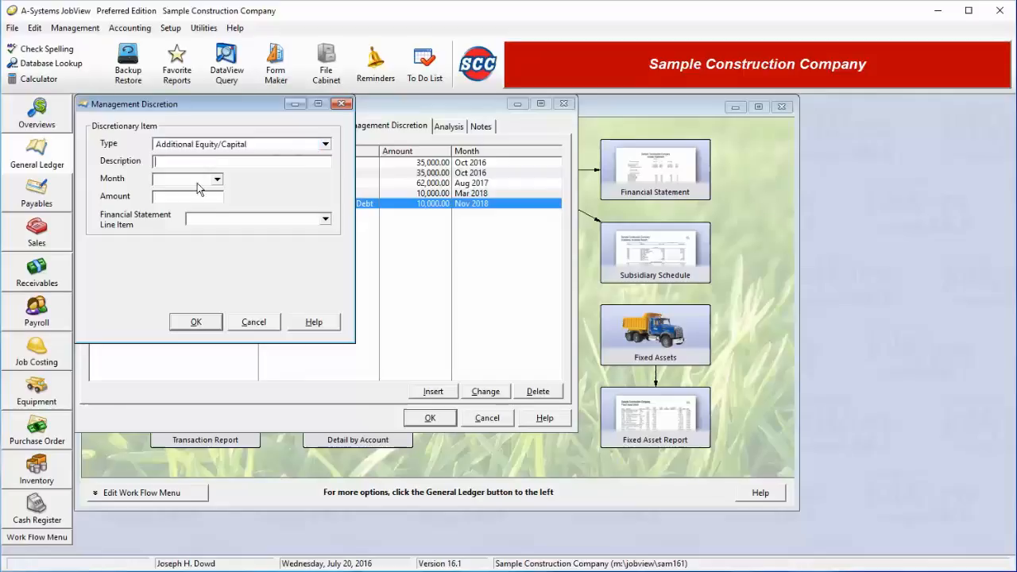
{"action": "left_click", "coordinate": [201, 179]}
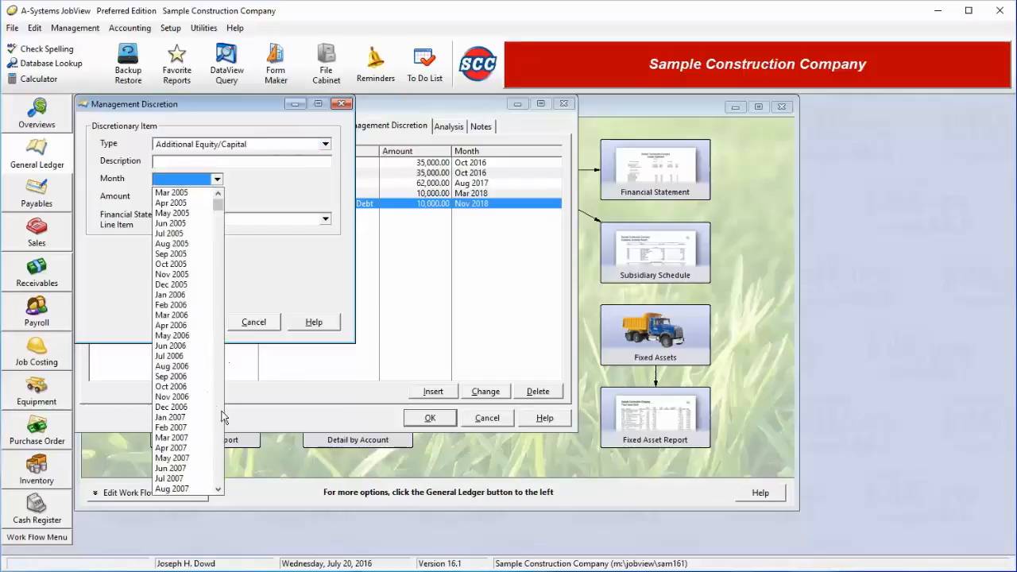
{"action": "scroll", "coordinate": [220, 397], "scroll_direction": "down", "scroll_amount": 20}
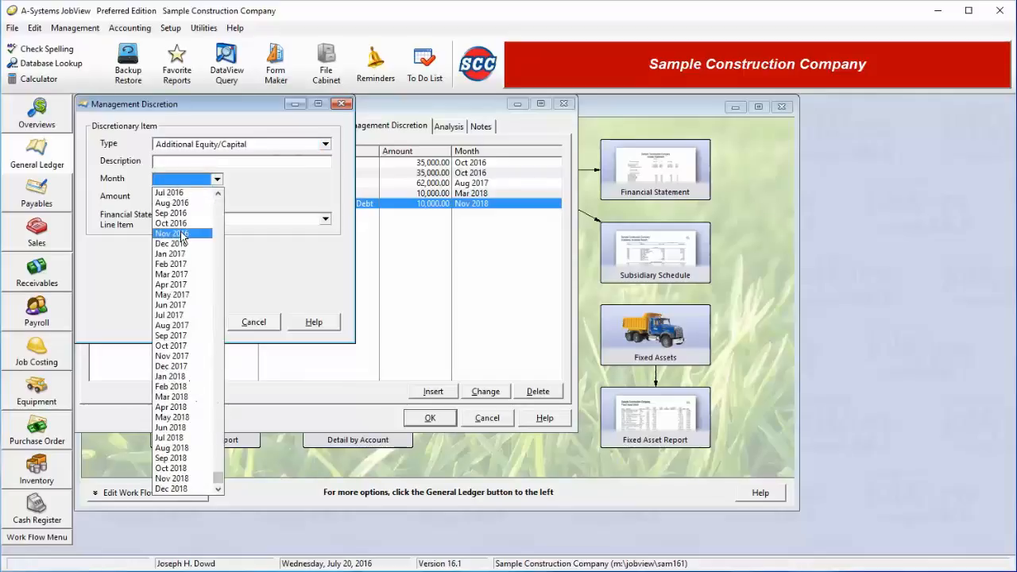
{"action": "left_click", "coordinate": [174, 233]}
{"action": "type", "text": "5"}
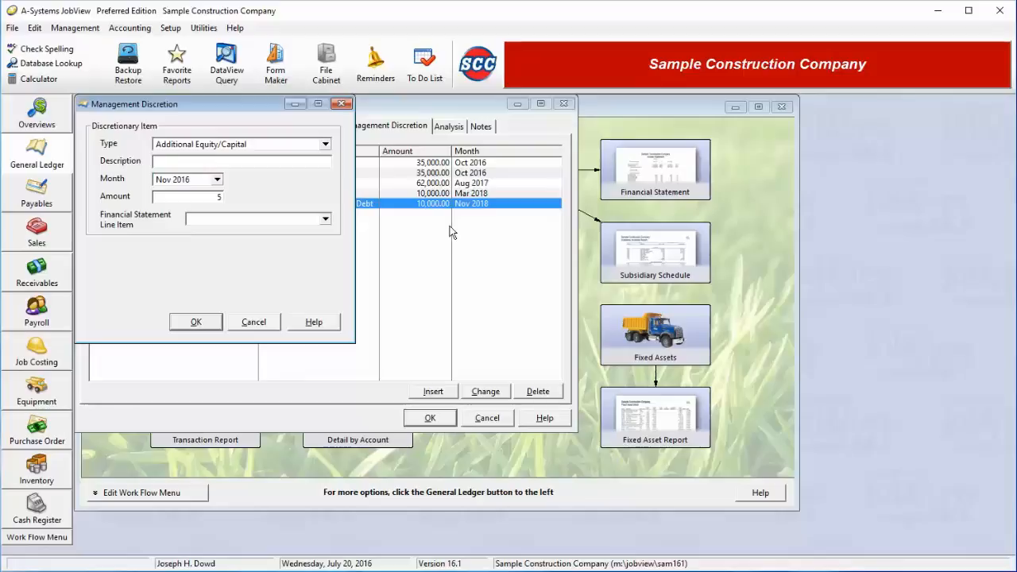
{"action": "type", "text": "0000"}
Assign the additional equity item to the Capital Stock financial statement line item.
{"action": "left_click", "coordinate": [299, 220]}
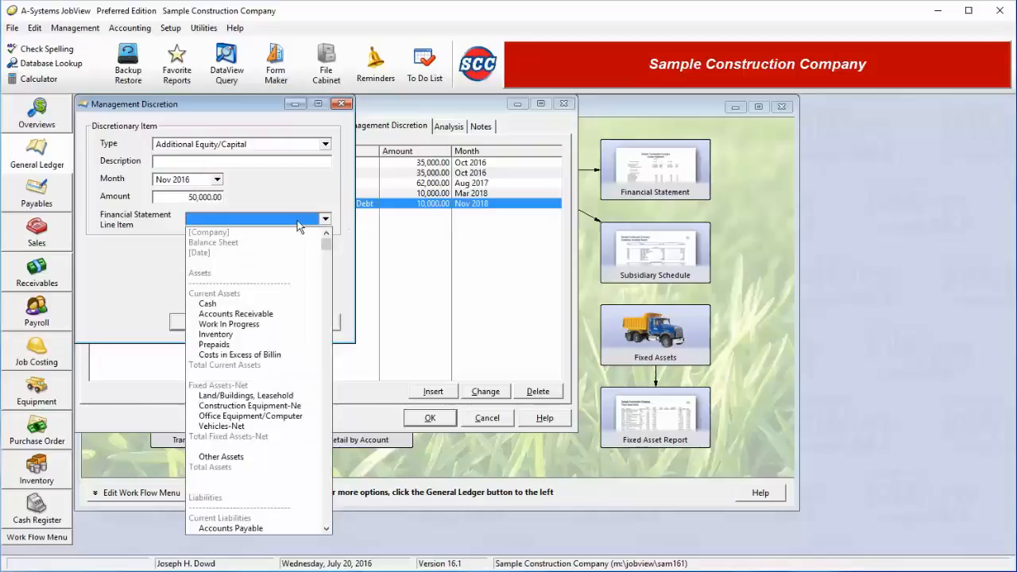
{"action": "left_click", "coordinate": [328, 458]}
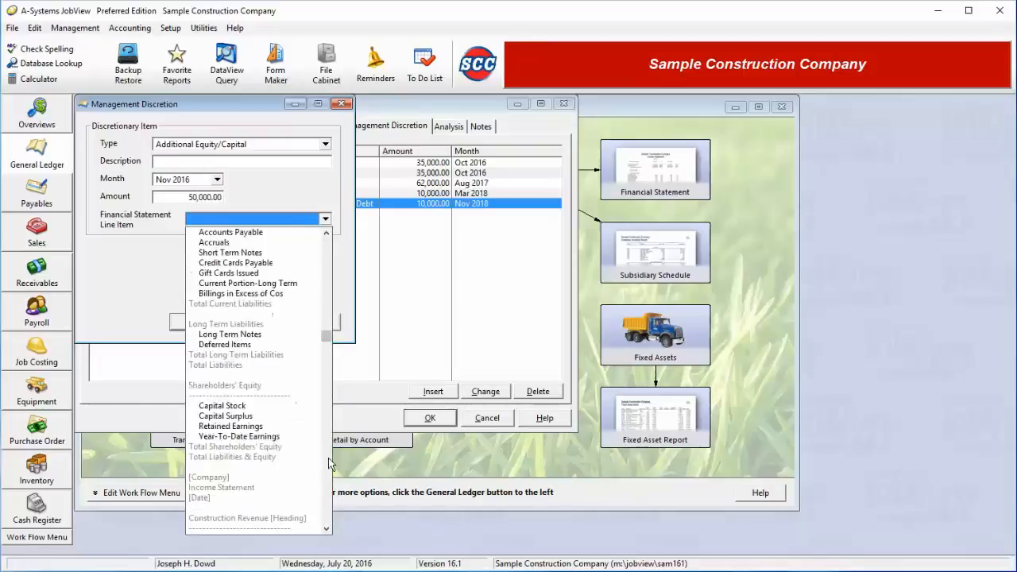
{"action": "left_click", "coordinate": [328, 458]}
{"action": "scroll", "coordinate": [300, 300], "scroll_direction": "up", "scroll_amount": 3}
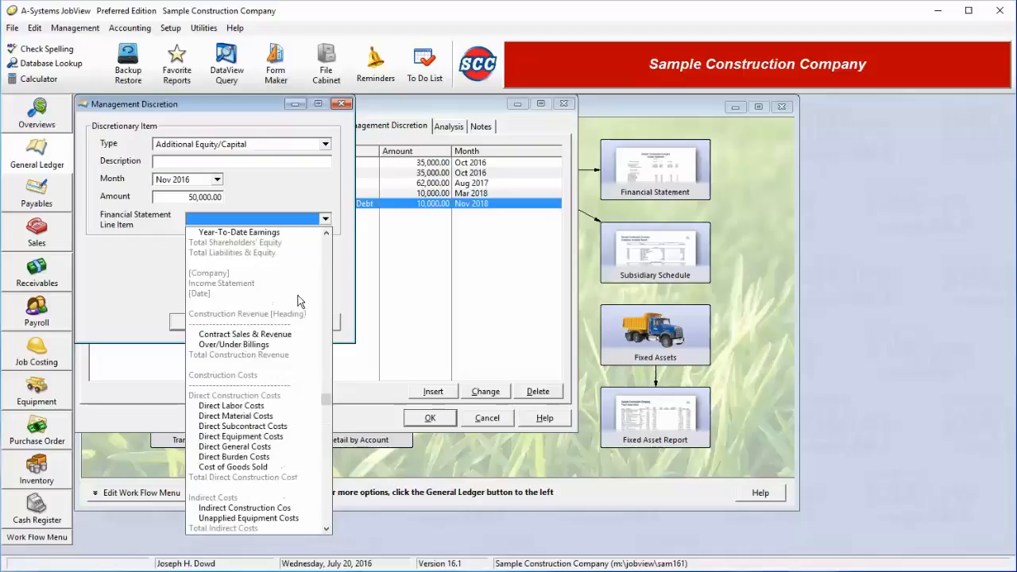
{"action": "scroll", "coordinate": [300, 301], "scroll_direction": "up", "scroll_amount": 4}
{"action": "left_click", "coordinate": [232, 321]}
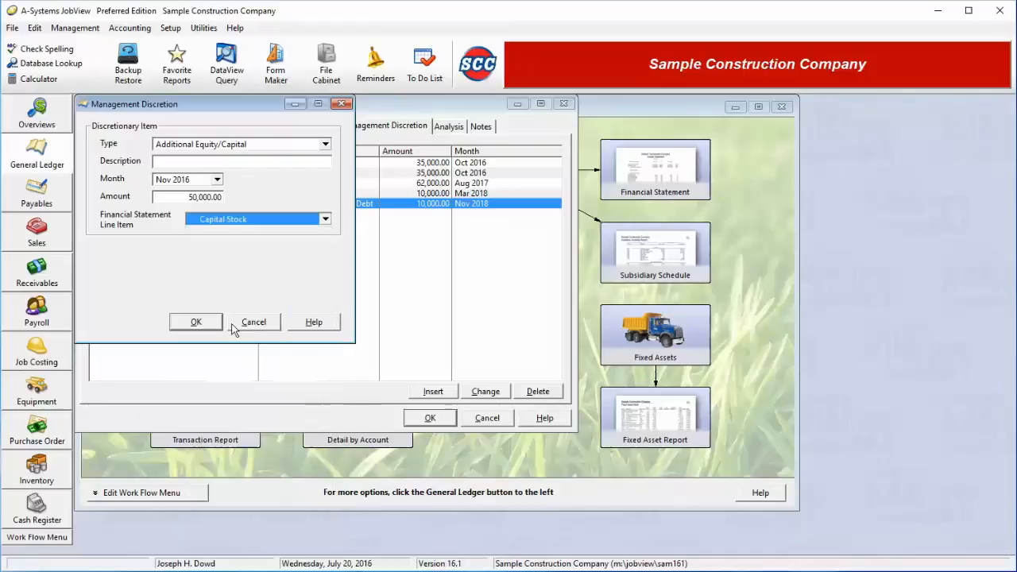
Describe the additional equity item as "New Investment" and save it.
{"action": "left_click", "coordinate": [223, 161]}
{"action": "type", "text": "Ne"}
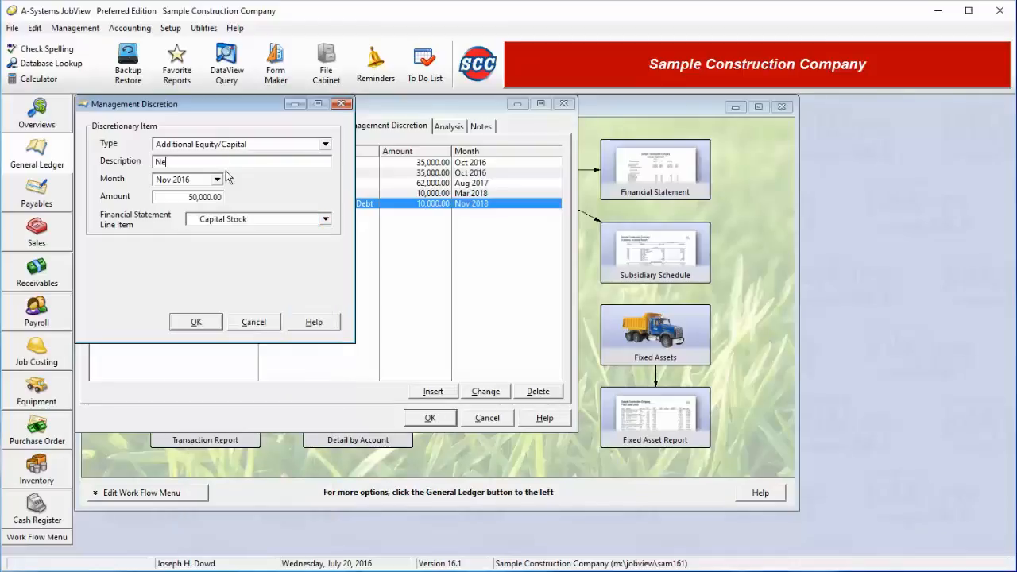
{"action": "type", "text": "w Investment"}
{"action": "left_click", "coordinate": [204, 323]}
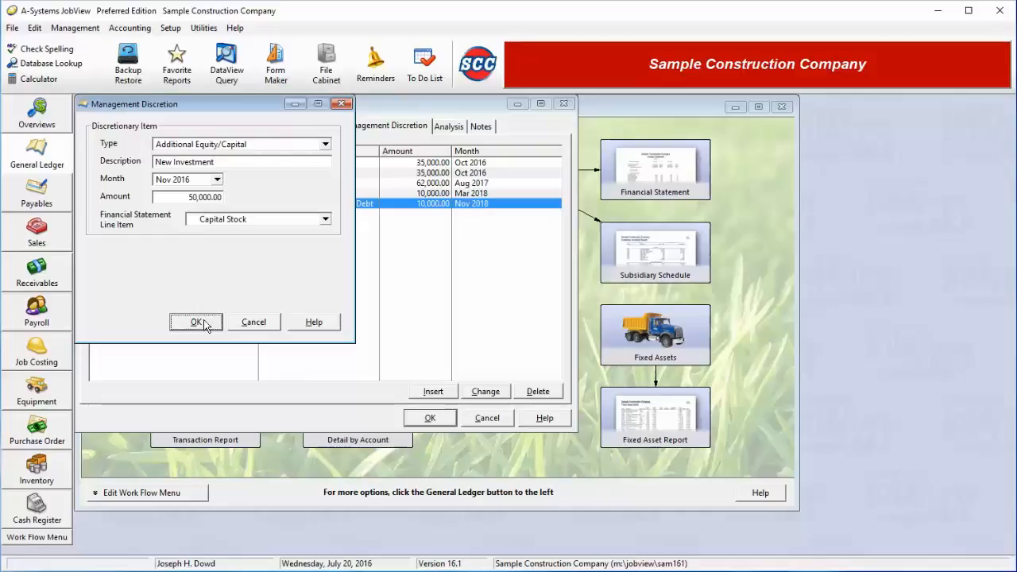
Add a management discretion item of type Owner Withdrawal/Dividends with the description "Owner Withdrawal".
{"action": "left_click", "coordinate": [436, 391]}
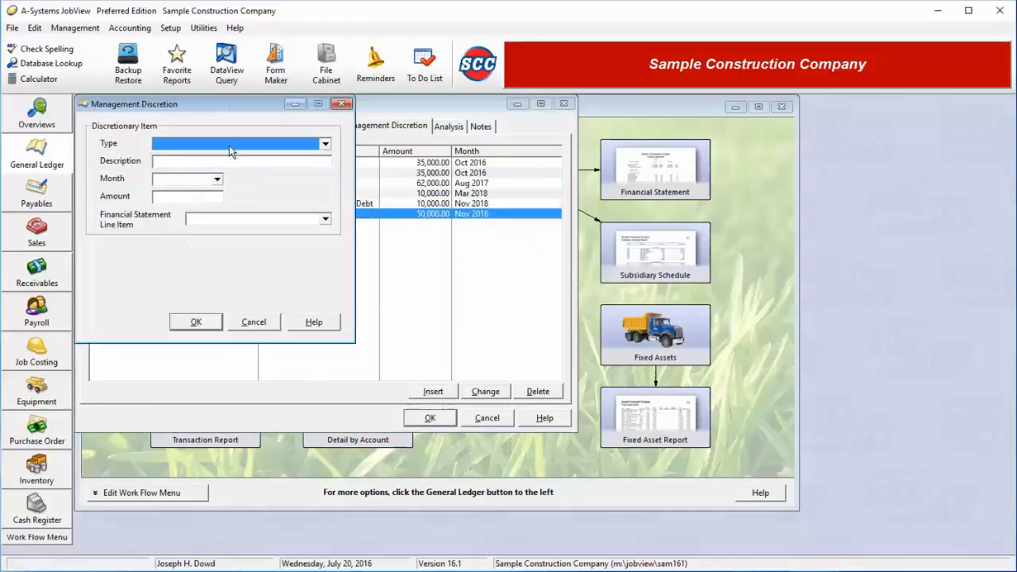
{"action": "left_click", "coordinate": [230, 144]}
{"action": "left_click", "coordinate": [207, 218]}
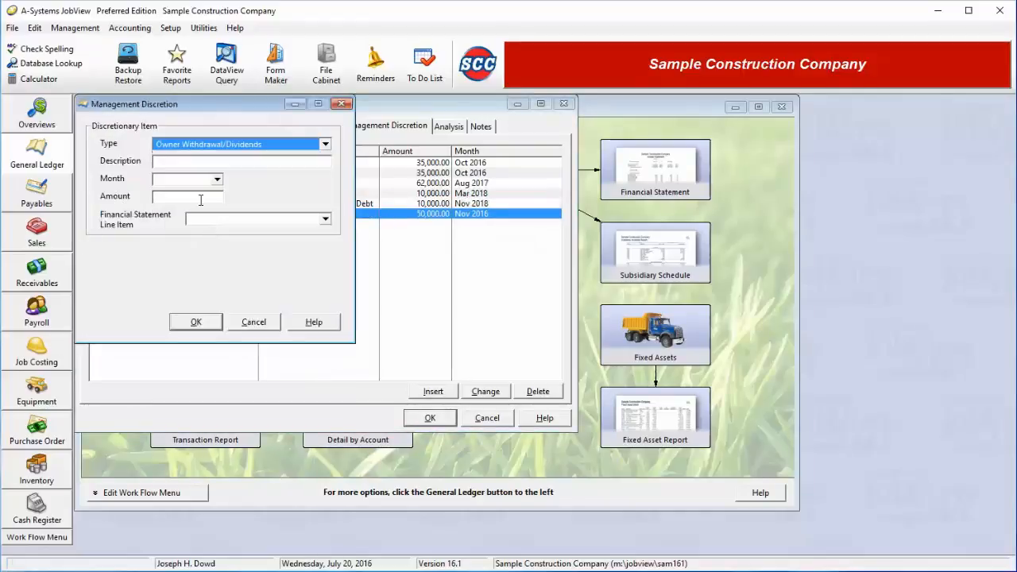
{"action": "left_click", "coordinate": [213, 162]}
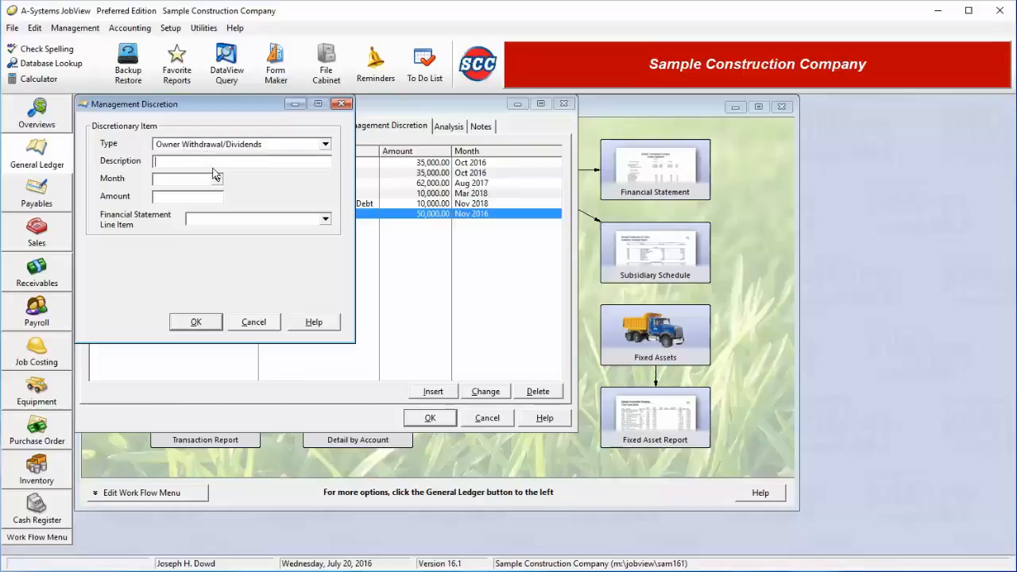
{"action": "type", "text": "Owner Withdrawal"}
Set the month of the owner withdrawal to Feb 2017 and its amount to 12,000.
{"action": "left_click", "coordinate": [217, 179]}
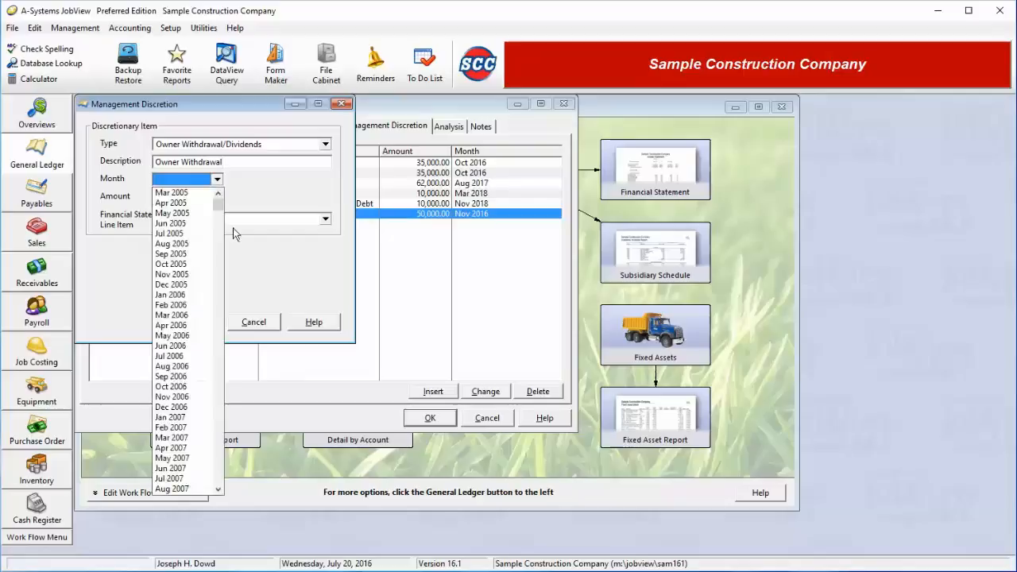
{"action": "scroll", "coordinate": [222, 448], "scroll_direction": "down", "scroll_amount": 15}
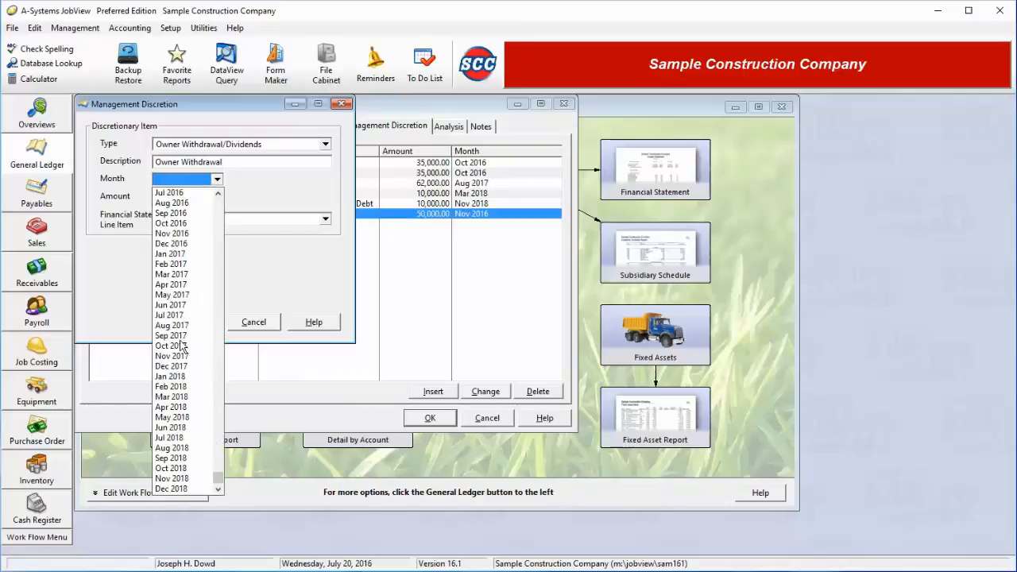
{"action": "left_click", "coordinate": [187, 266]}
{"action": "left_click", "coordinate": [198, 197]}
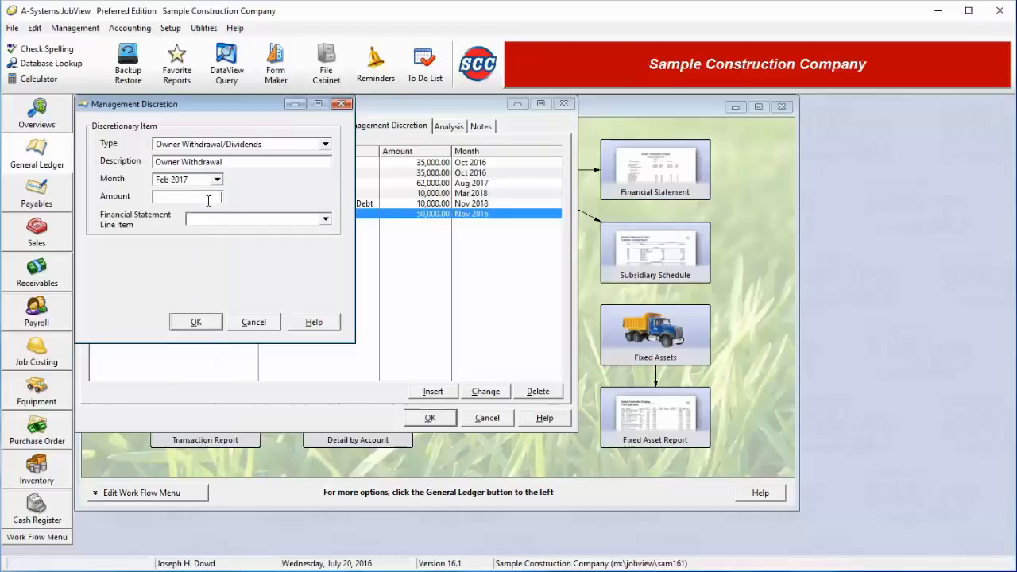
{"action": "type", "text": "12,000"}
Assign the owner withdrawal to the Capital Stock financial statement line item and save it.
{"action": "left_click", "coordinate": [296, 219]}
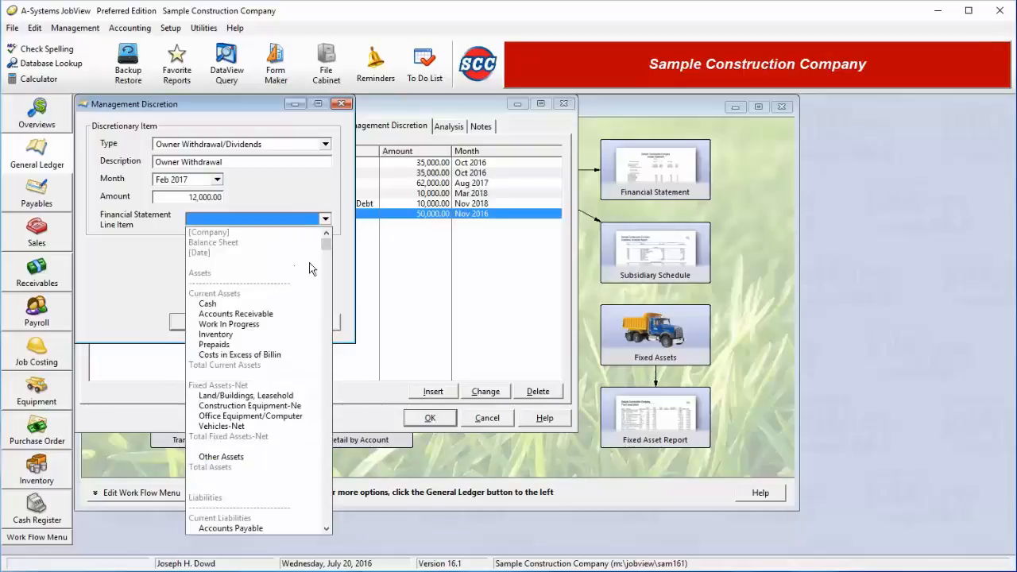
{"action": "left_click", "coordinate": [328, 388]}
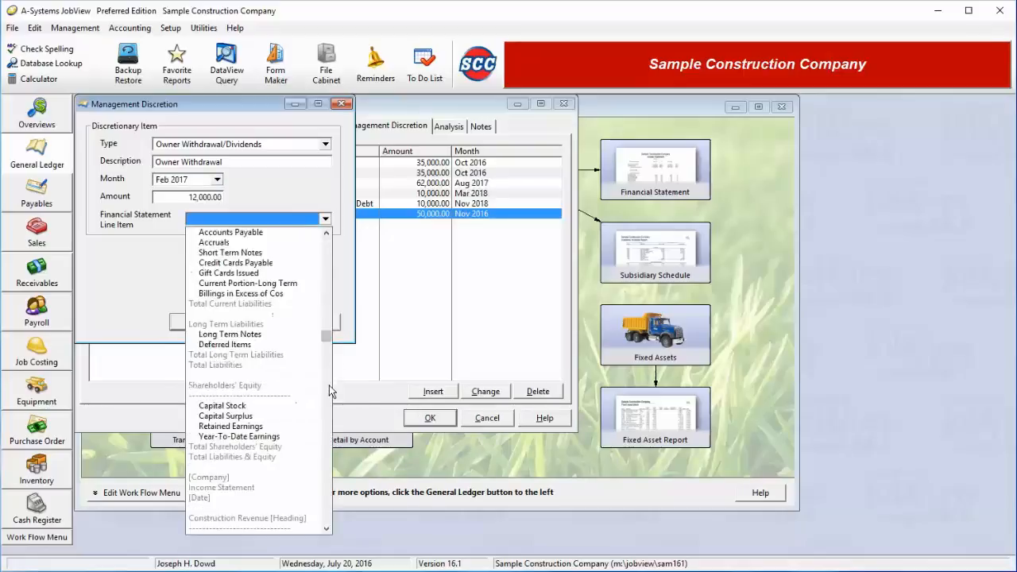
{"action": "left_click", "coordinate": [222, 406]}
{"action": "left_click", "coordinate": [193, 321]}
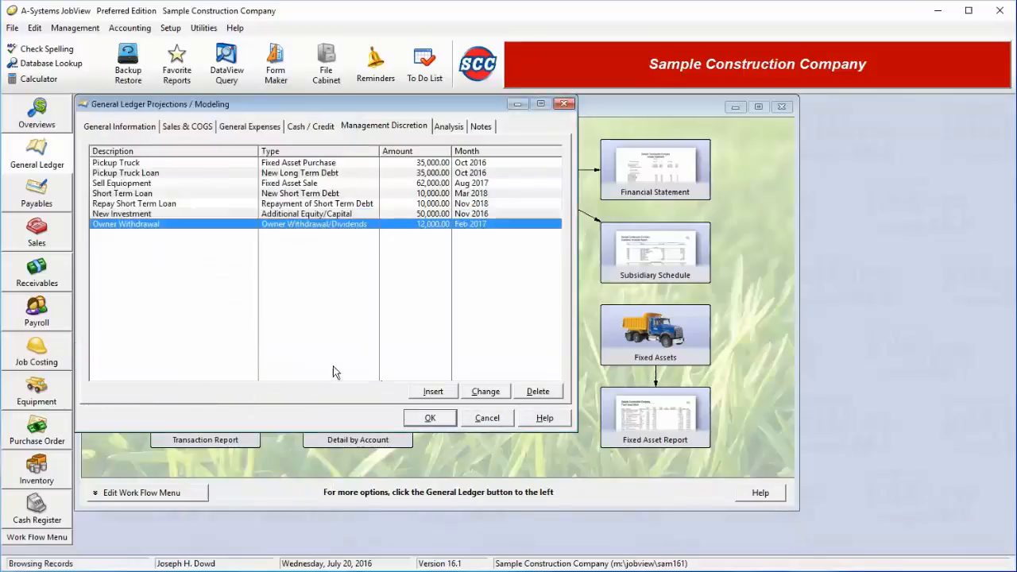
Add a management discretion item of type Income Taxes with the description "Payment of taxes".
{"action": "left_click", "coordinate": [428, 394]}
{"action": "left_click", "coordinate": [216, 144]}
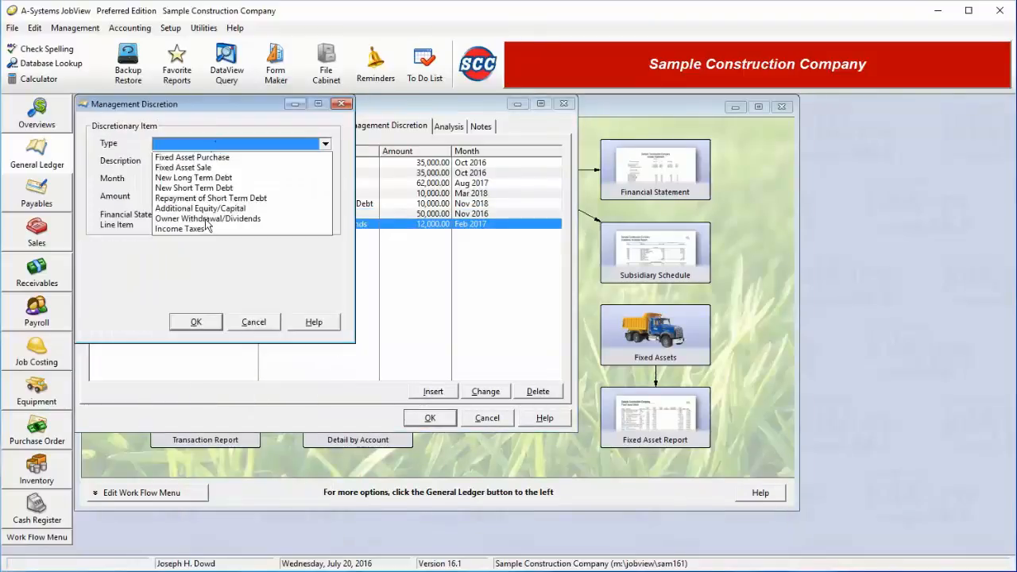
{"action": "left_click", "coordinate": [205, 230]}
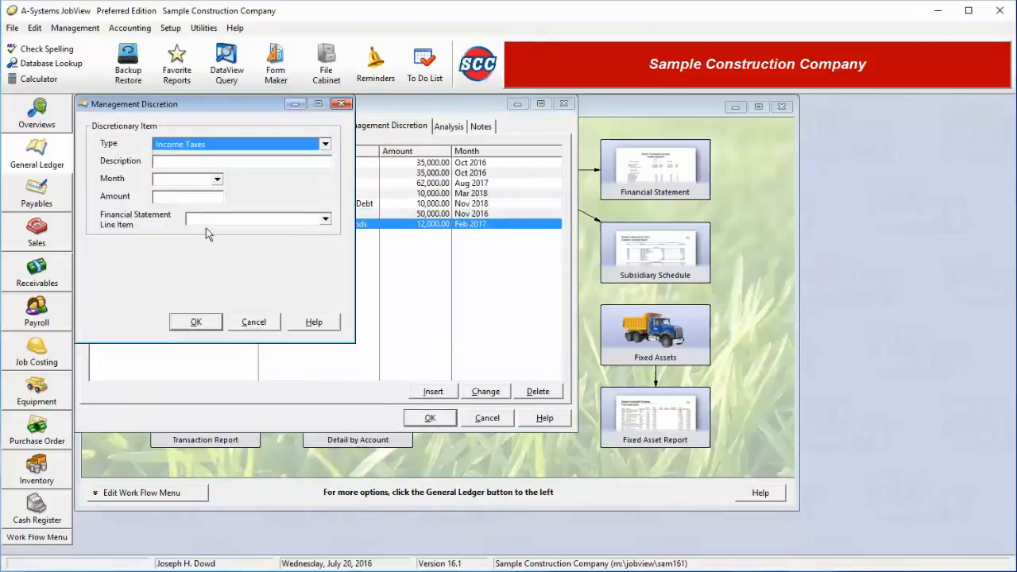
{"action": "left_click", "coordinate": [195, 162]}
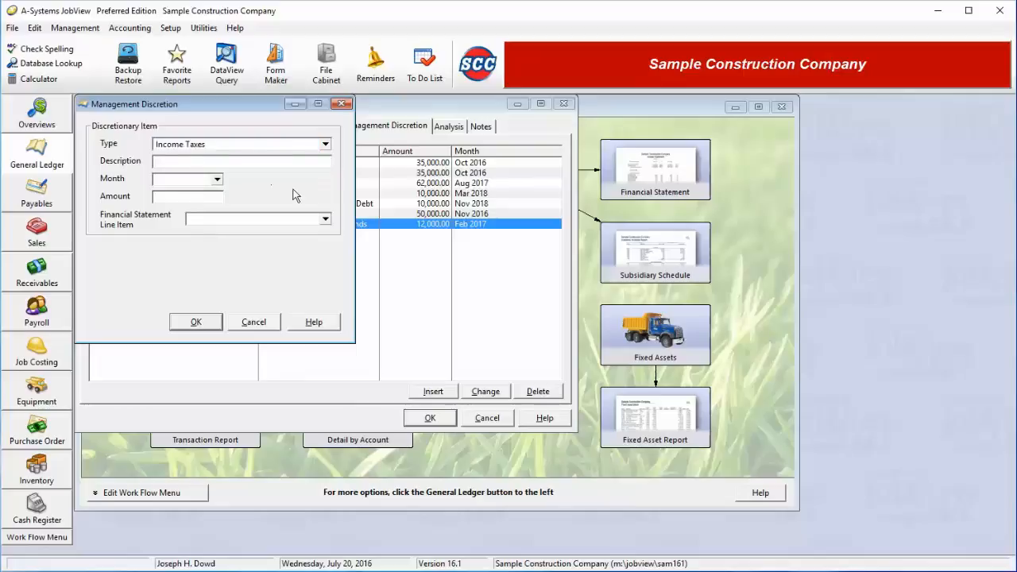
{"action": "type", "text": "Payment of taxes"}
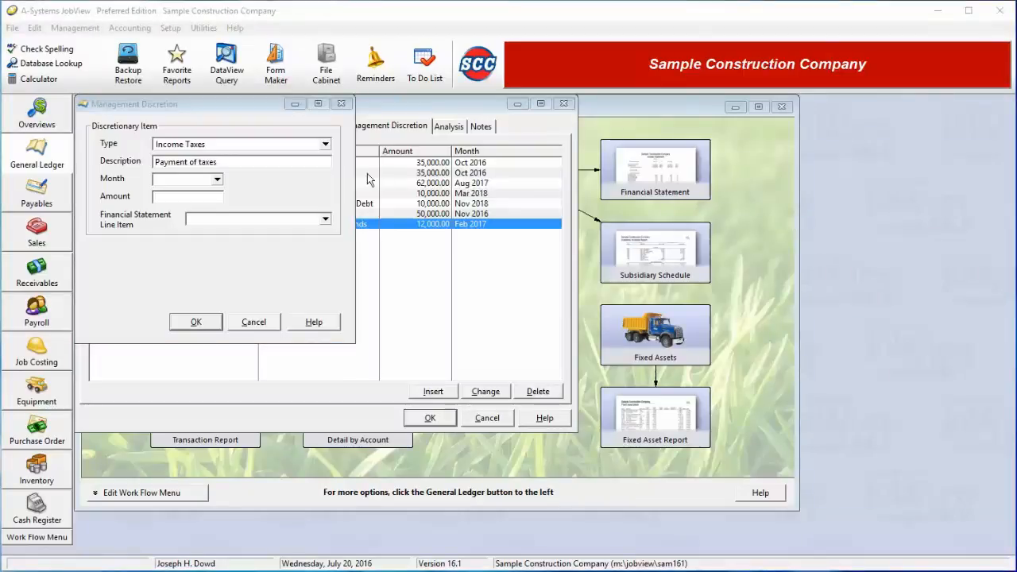
Set the month of the tax payment to Dec 2016 and its amount to 12,500.
{"action": "left_click", "coordinate": [218, 182]}
{"action": "left_click", "coordinate": [218, 181]}
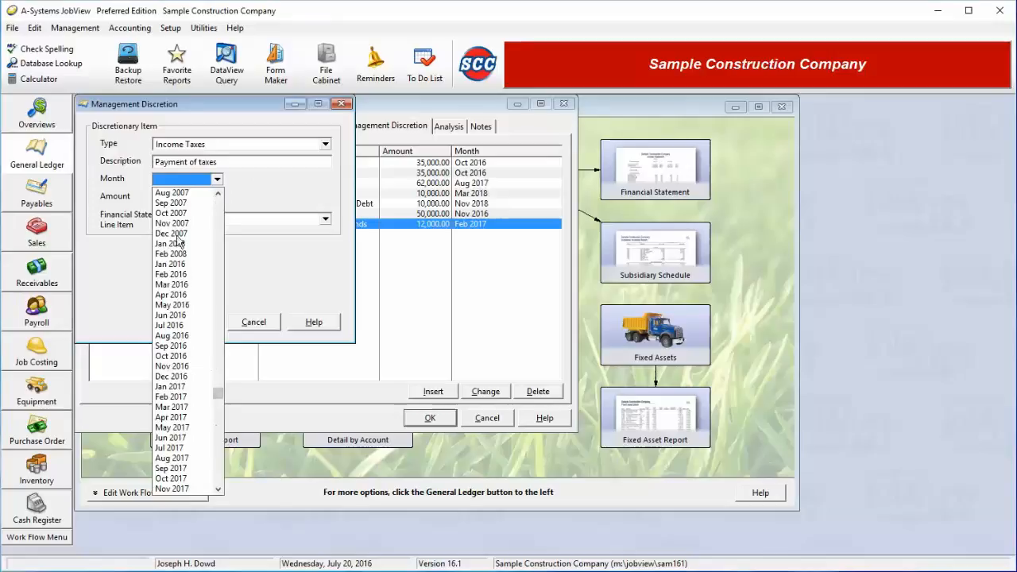
{"action": "left_click", "coordinate": [181, 233]}
{"action": "left_click", "coordinate": [217, 180]}
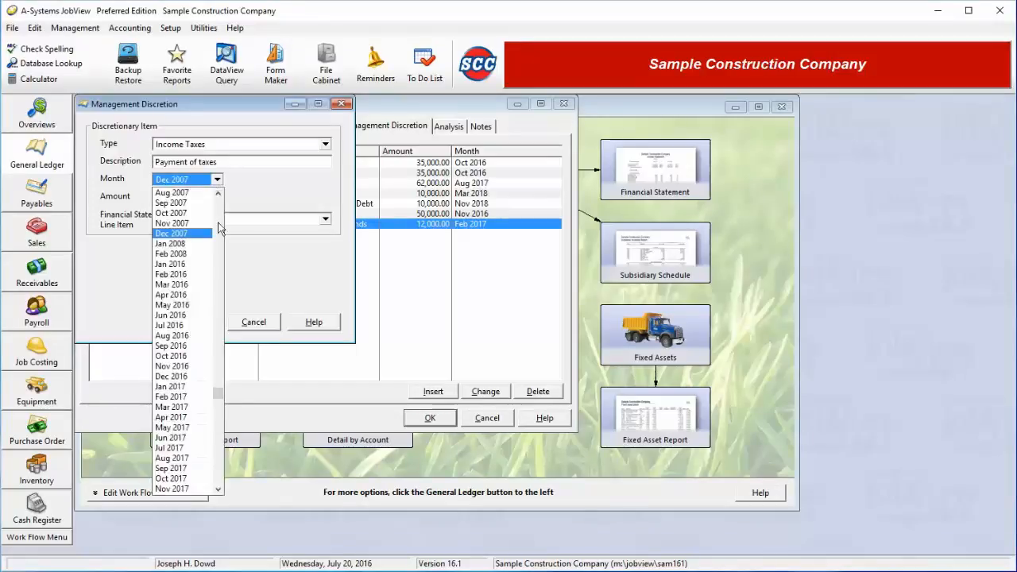
{"action": "left_click", "coordinate": [221, 465]}
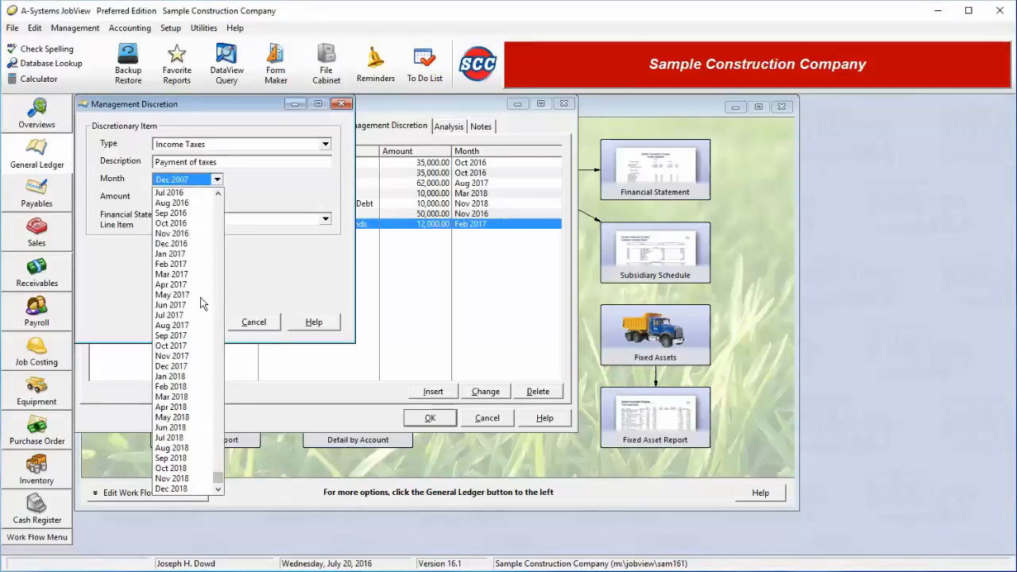
{"action": "left_click", "coordinate": [172, 243]}
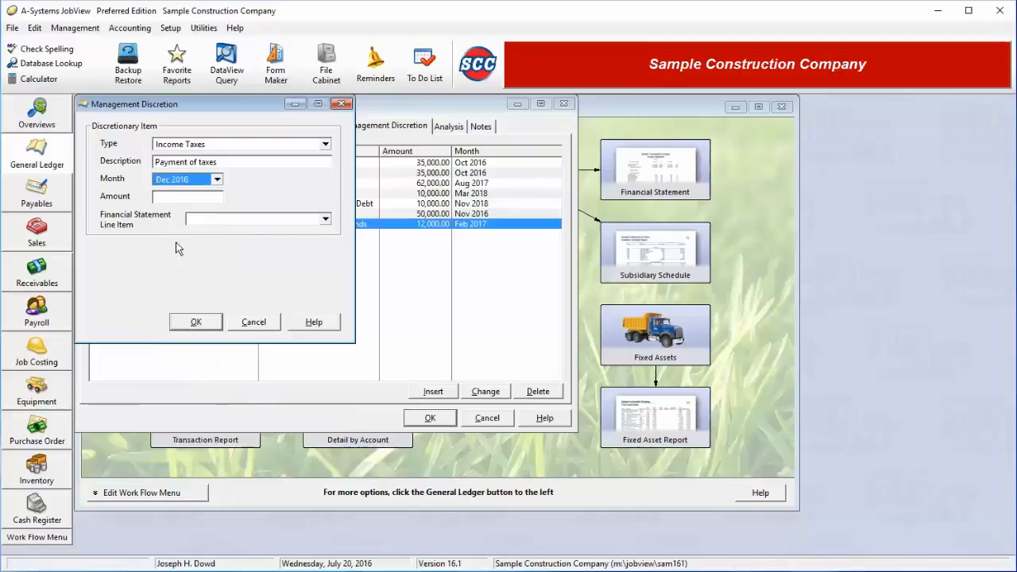
{"action": "left_click", "coordinate": [171, 200]}
{"action": "type", "text": "1"}
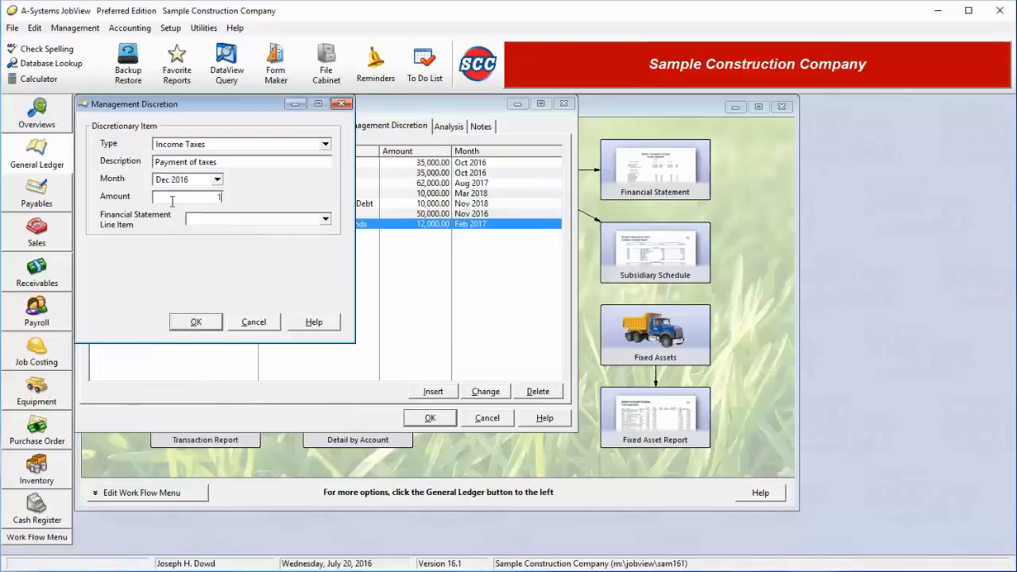
{"action": "type", "text": "2500"}
Assign the tax payment to the Federal Income Tax financial statement line item and save it.
{"action": "left_click", "coordinate": [216, 221]}
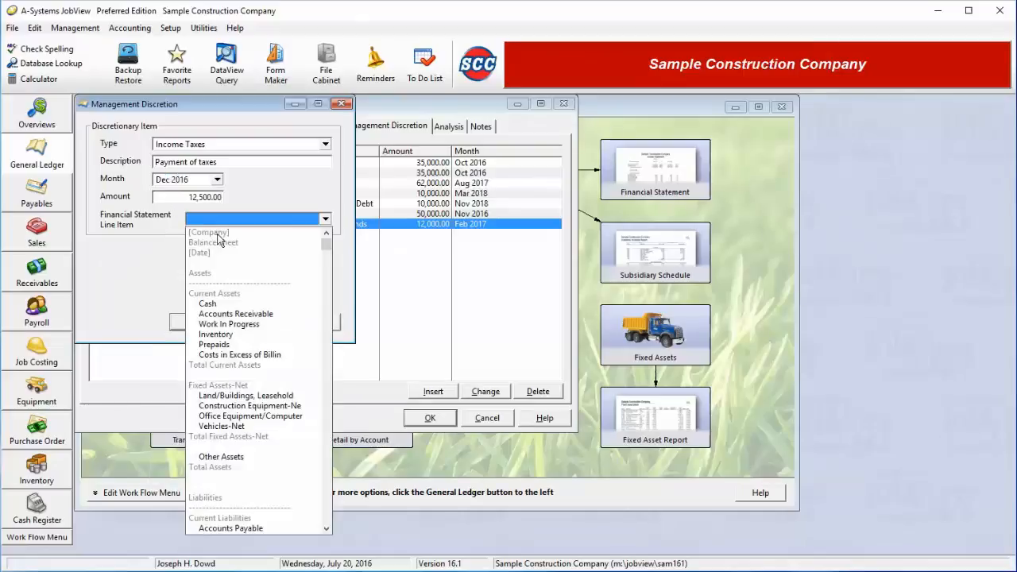
{"action": "scroll", "coordinate": [328, 434], "scroll_direction": "down", "scroll_amount": 15}
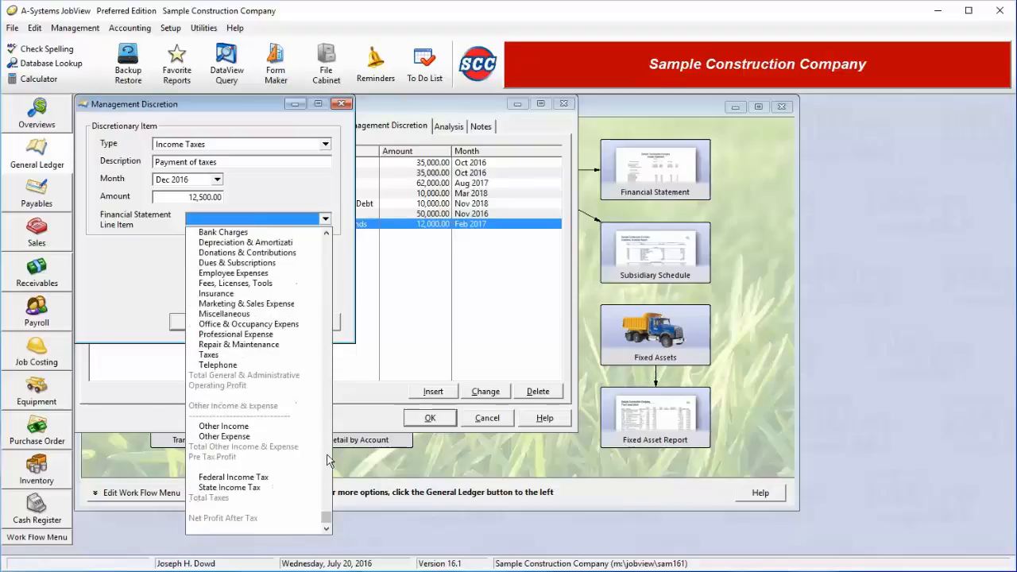
{"action": "left_click", "coordinate": [250, 476]}
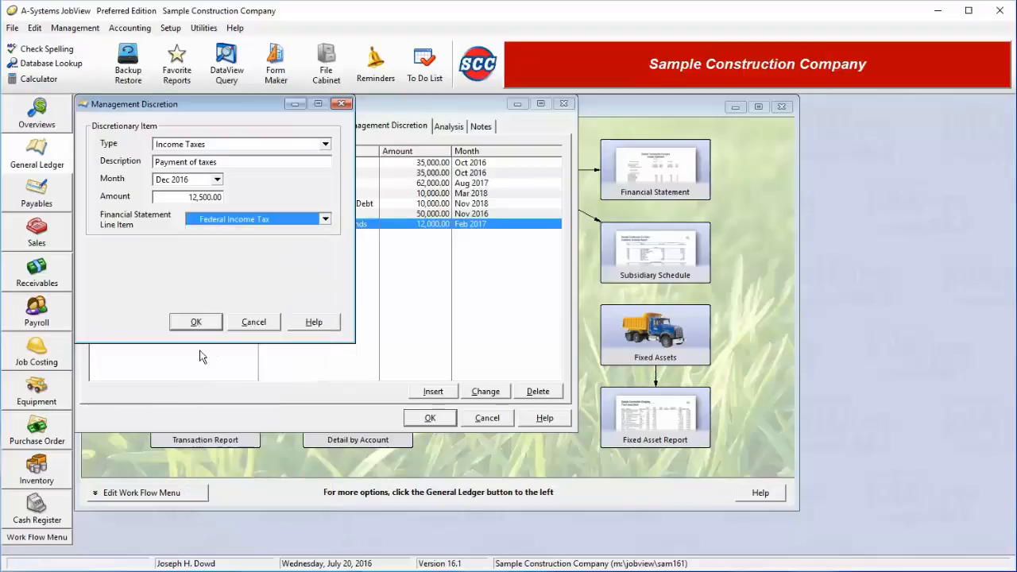
{"action": "left_click", "coordinate": [196, 322]}
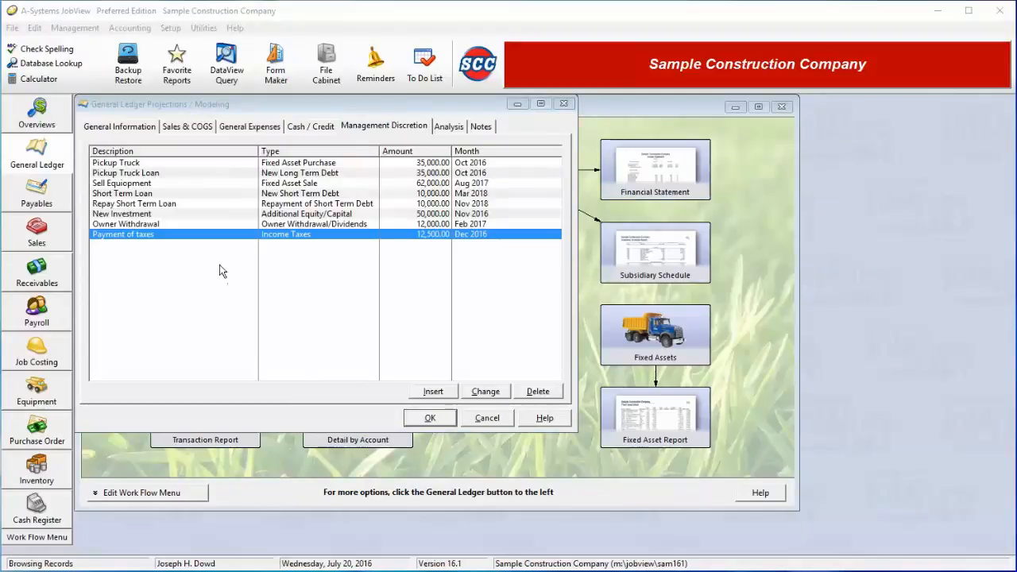
Review the projection's general expenses, cash and credit settings, and management discretion items.
{"action": "left_click", "coordinate": [232, 129]}
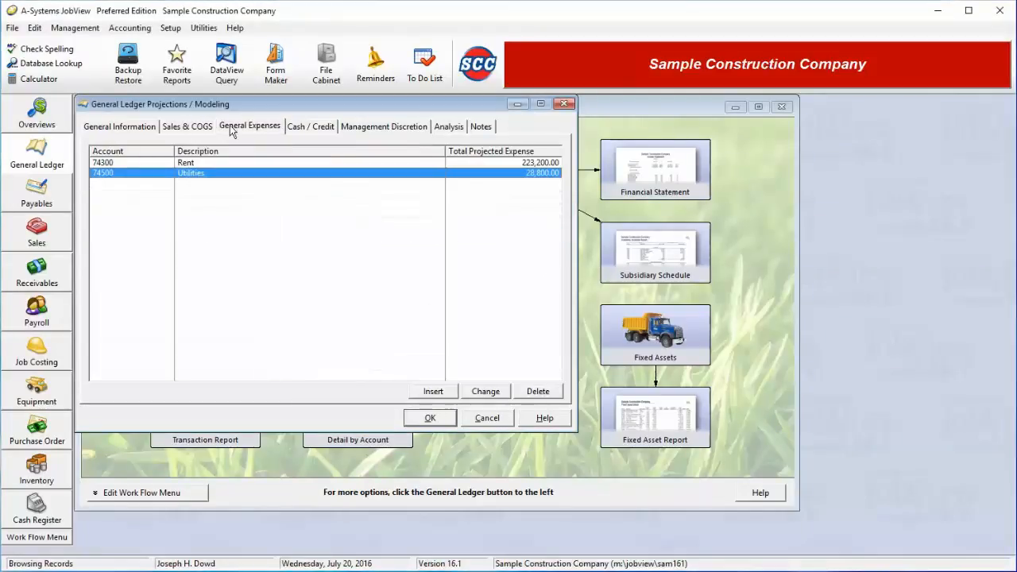
{"action": "left_click", "coordinate": [289, 129]}
{"action": "left_click", "coordinate": [343, 129]}
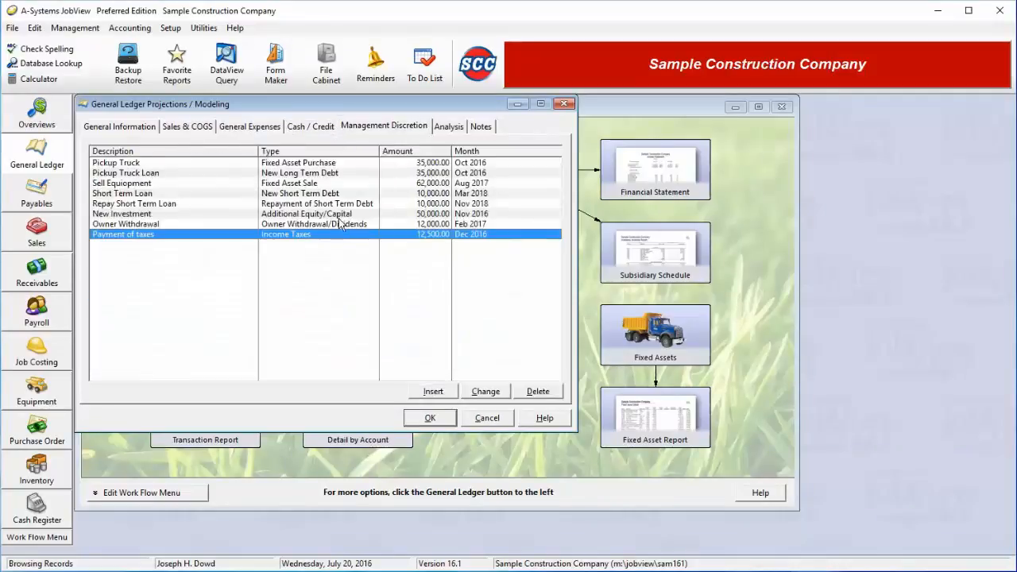
Set the starting values for the cash flow and pro forma balance sheets to account balances from Fiscal Period 16 (Feb 2016).
{"action": "left_click", "coordinate": [450, 128]}
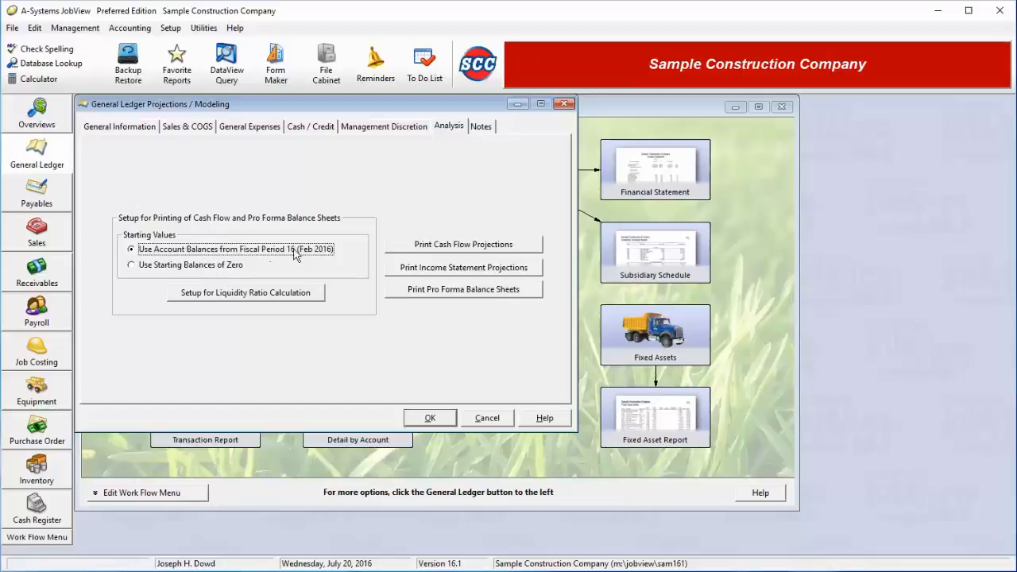
{"action": "left_click", "coordinate": [199, 269]}
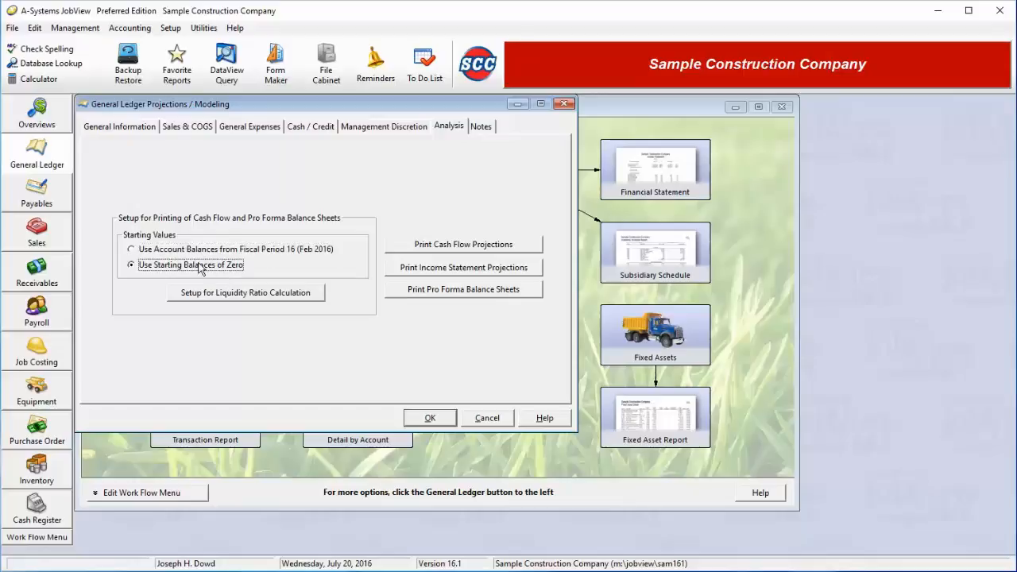
{"action": "left_click", "coordinate": [205, 251]}
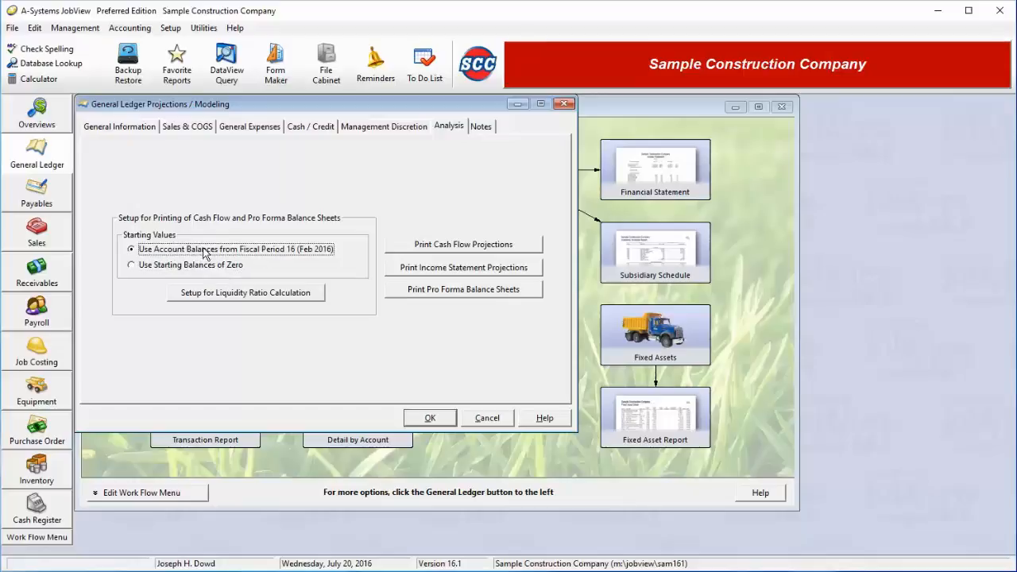
Set up the liquidity ratio calculation with the Standard Financial Statement format and accept the balance sheet line items.
{"action": "left_click", "coordinate": [229, 293]}
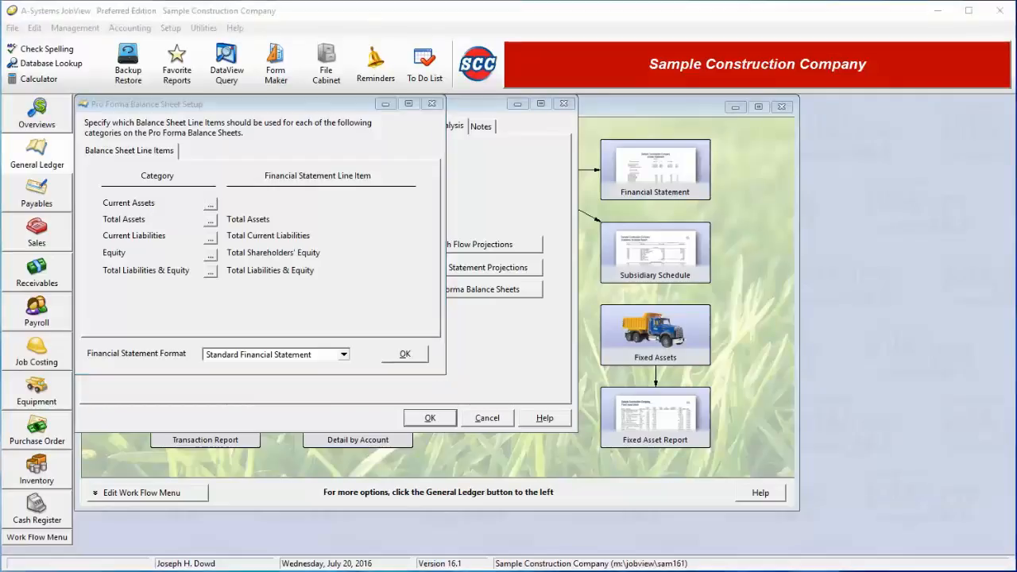
{"action": "left_click", "coordinate": [407, 354]}
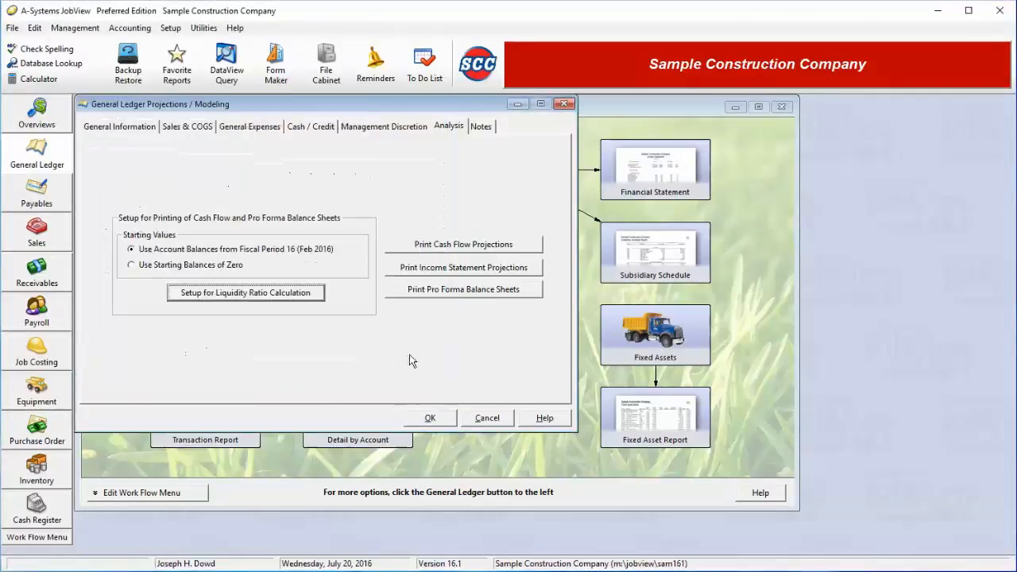
{"action": "left_click", "coordinate": [282, 297]}
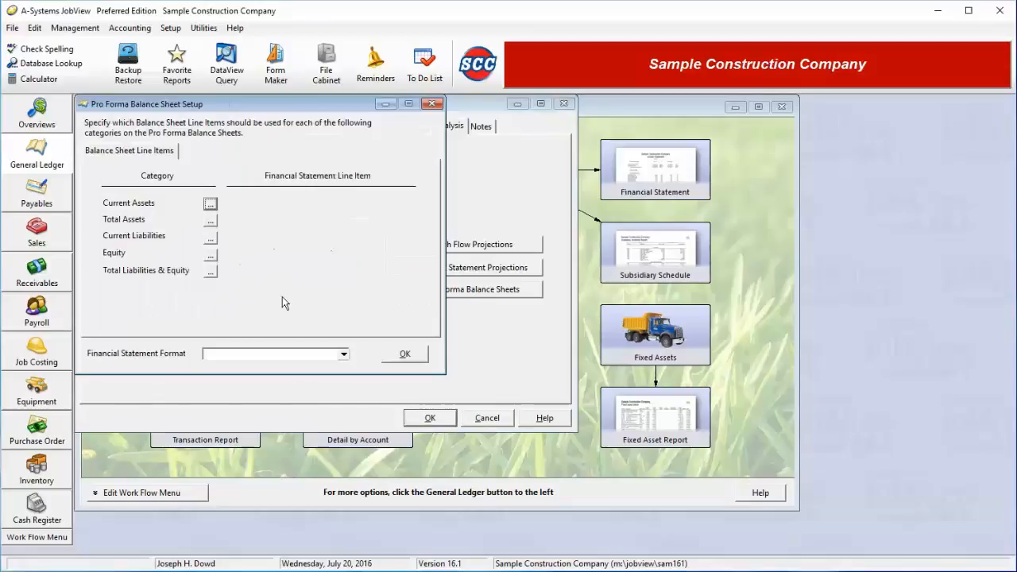
{"action": "left_click", "coordinate": [318, 359]}
{"action": "left_click", "coordinate": [290, 368]}
{"action": "left_click", "coordinate": [404, 356]}
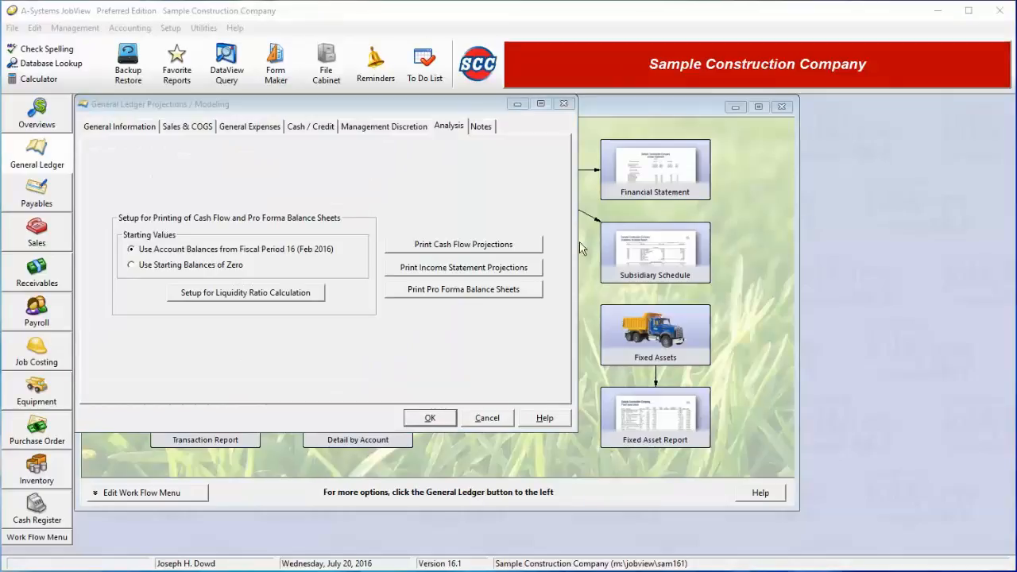
Preview the cash flow projections in detail, itemized by month, and close the report without printing.
{"action": "left_click", "coordinate": [479, 251]}
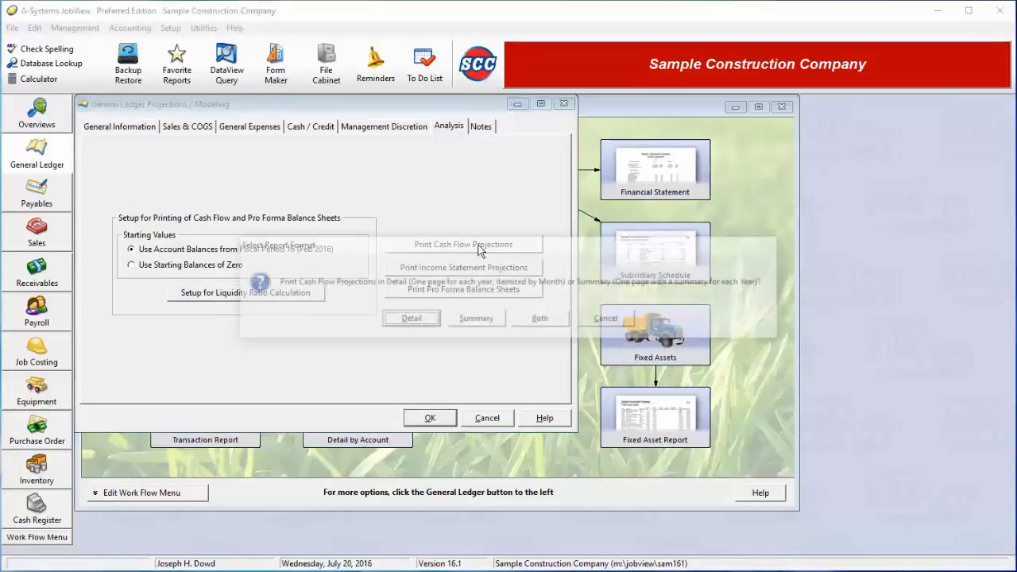
{"action": "left_click", "coordinate": [412, 318]}
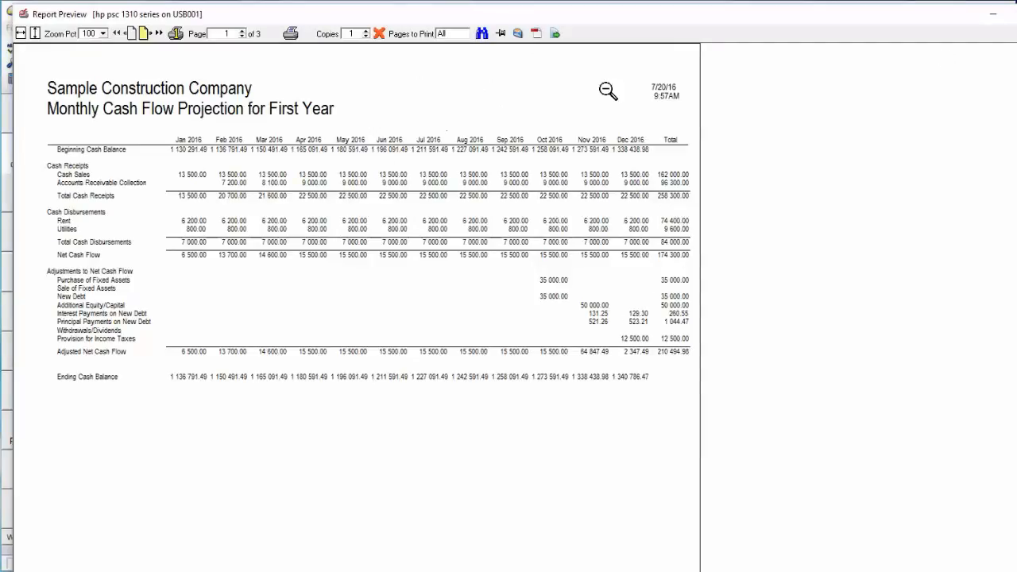
{"action": "left_click", "coordinate": [1013, 12]}
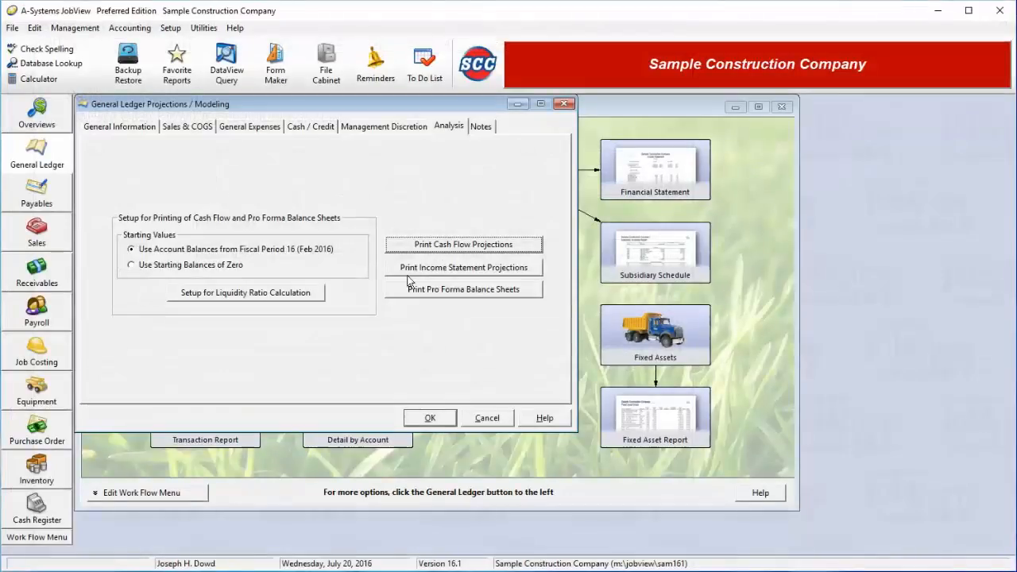
Preview the cash flow projections as a yearly summary and exit the report without printing.
{"action": "left_click", "coordinate": [435, 245]}
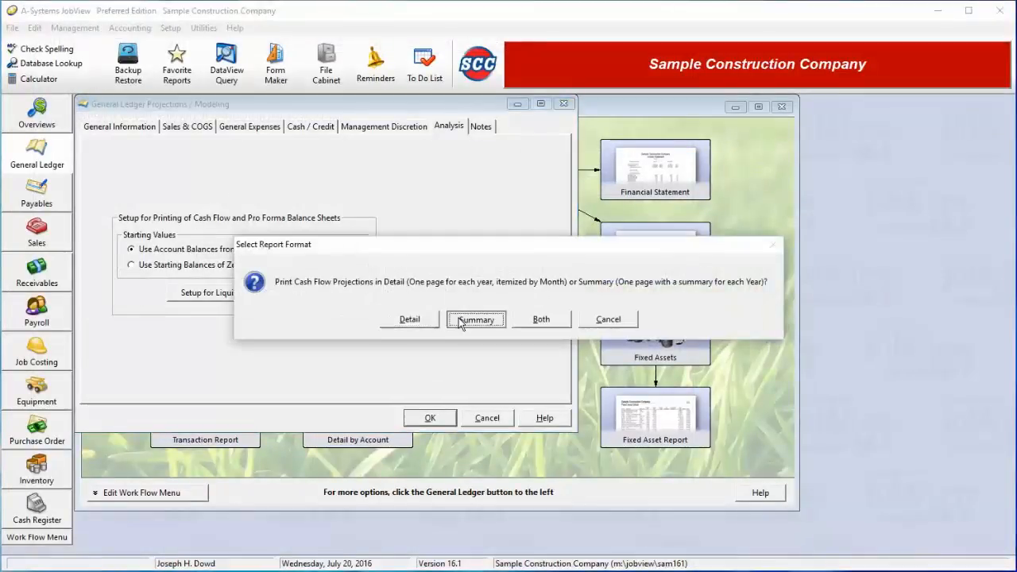
{"action": "left_click", "coordinate": [461, 322]}
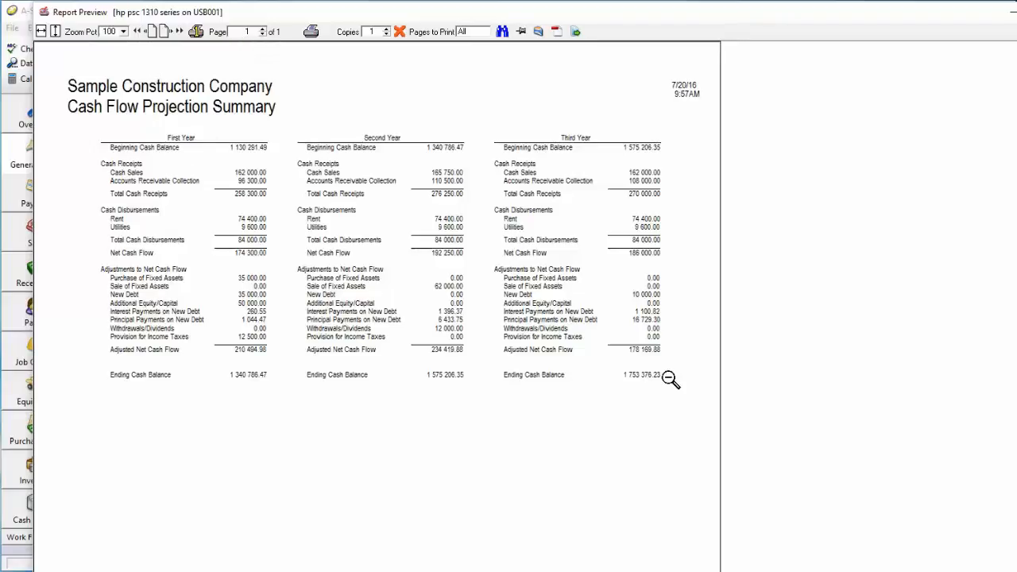
{"action": "left_click", "coordinate": [401, 32]}
{"action": "left_click", "coordinate": [482, 242]}
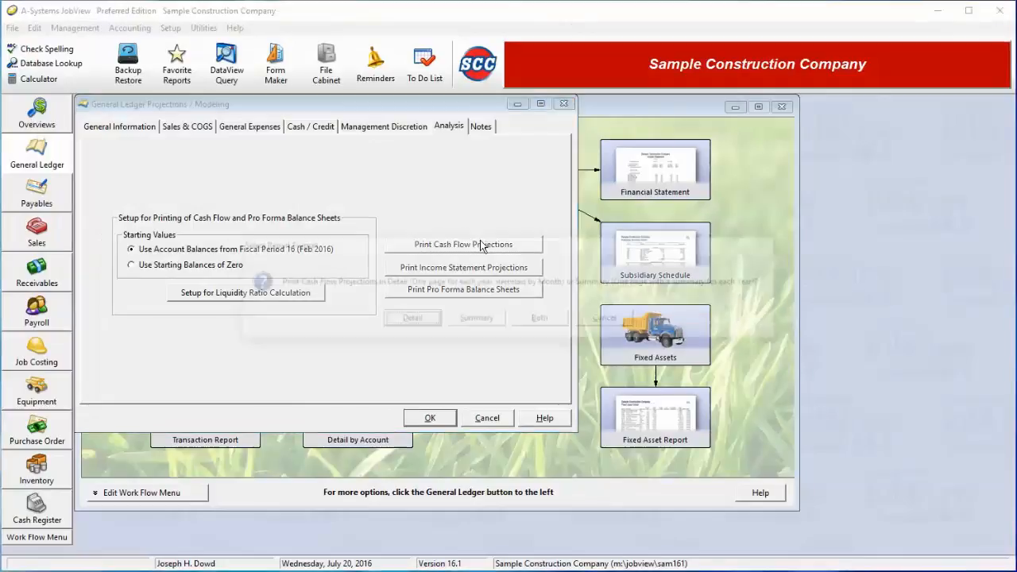
{"action": "left_click", "coordinate": [602, 330]}
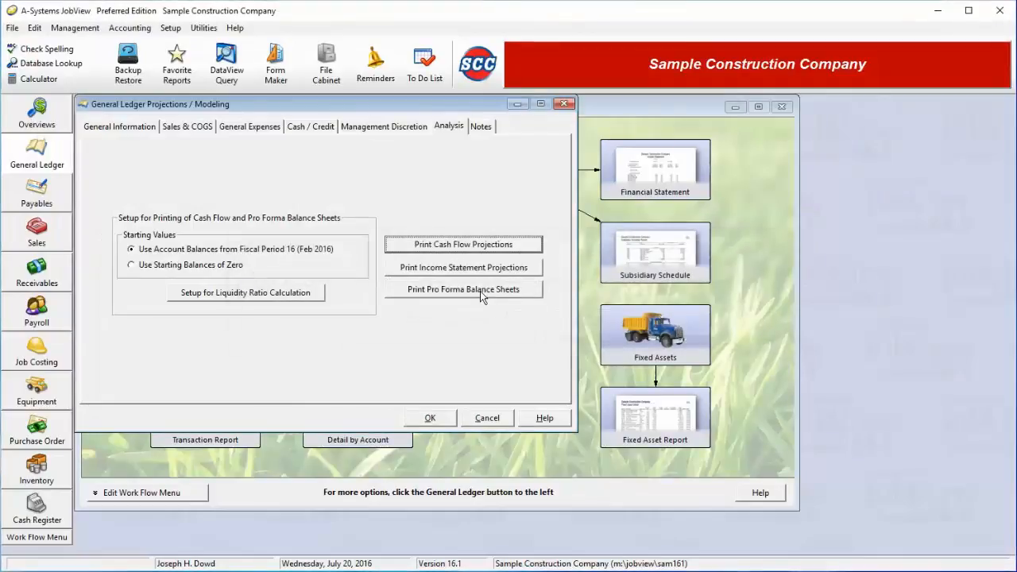
Preview the income statement projections in both detail and summary, page through to the third year, and exit without printing.
{"action": "left_click", "coordinate": [480, 263]}
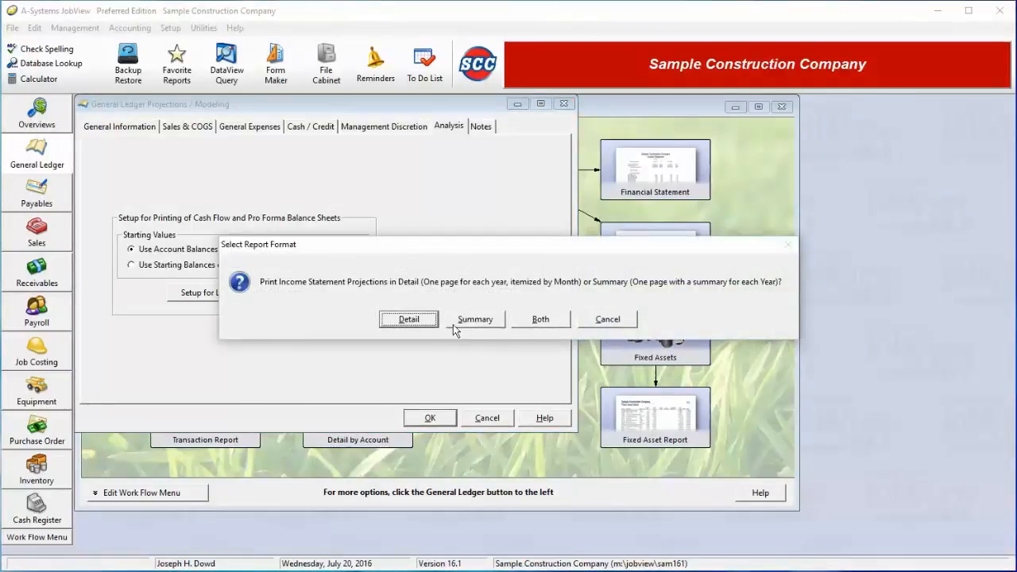
{"action": "left_click", "coordinate": [540, 321]}
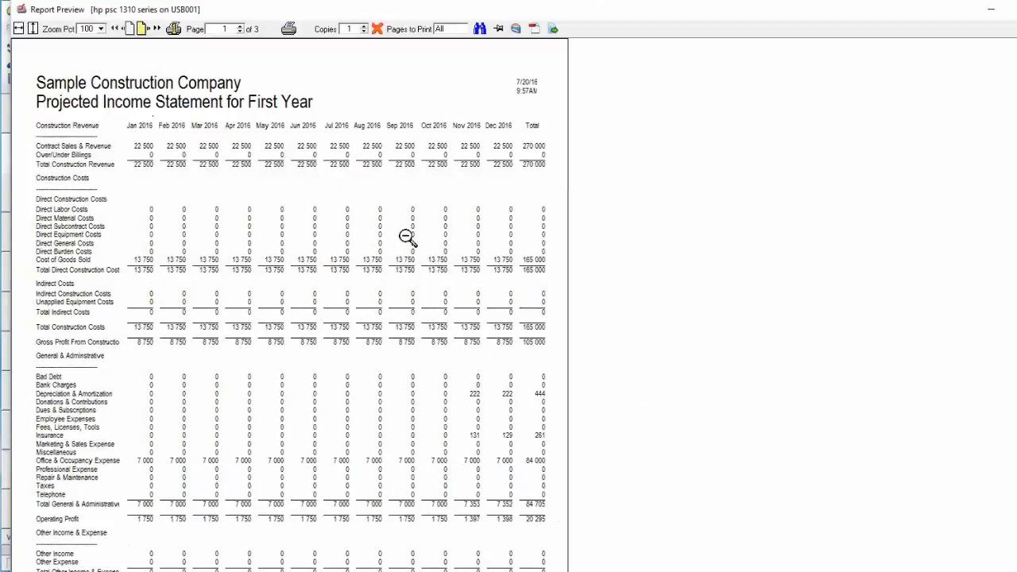
{"action": "left_click", "coordinate": [146, 30]}
{"action": "left_click", "coordinate": [146, 32]}
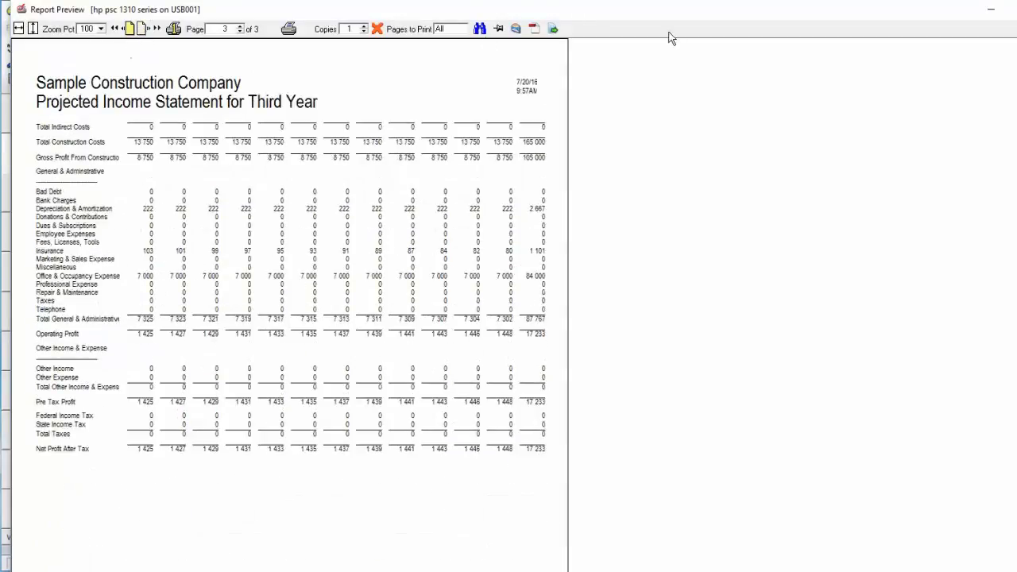
{"action": "left_click", "coordinate": [378, 29]}
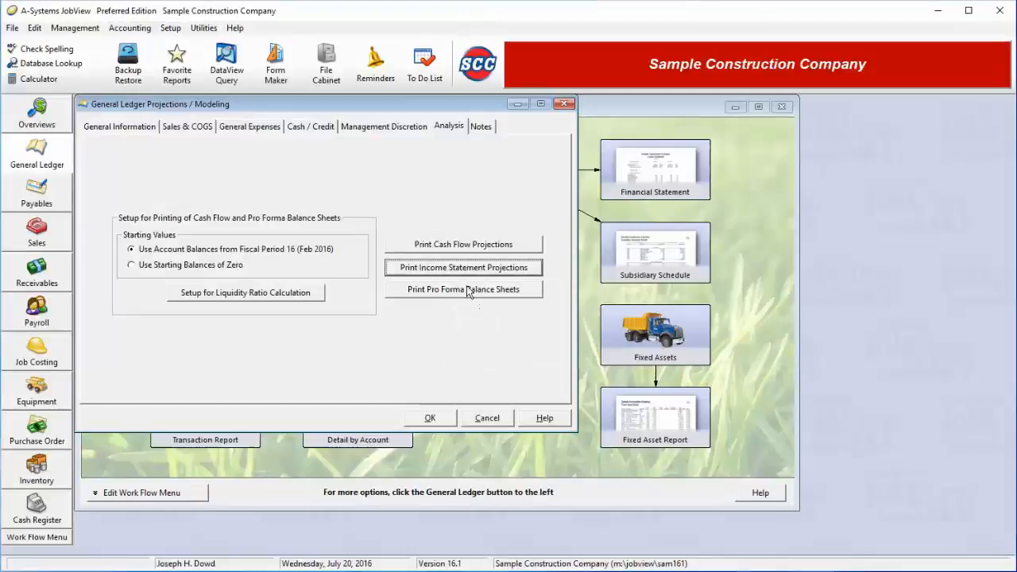
Preview the current and three-year pro forma balance sheets and exit the report without printing.
{"action": "left_click", "coordinate": [467, 286]}
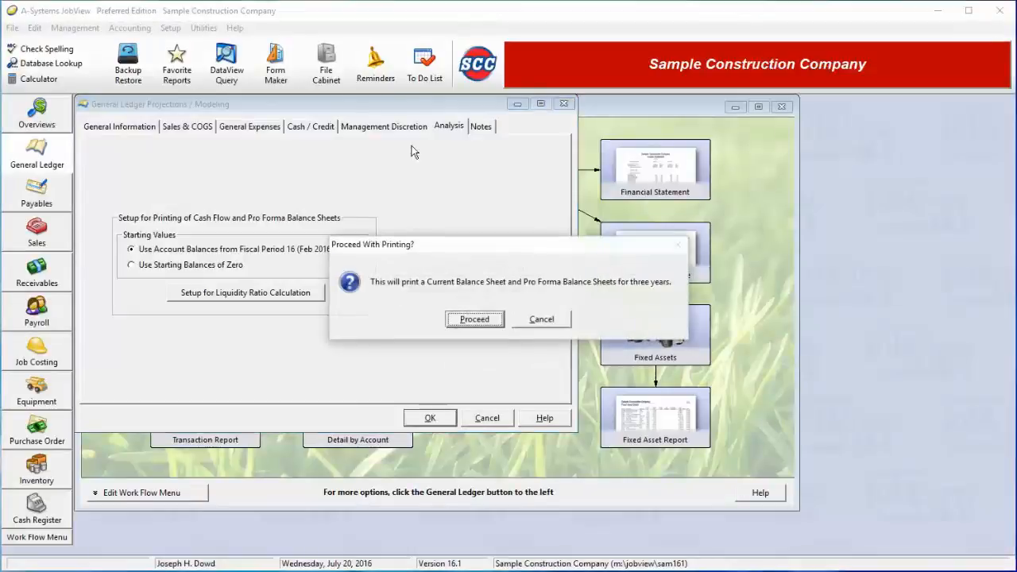
{"action": "left_click", "coordinate": [475, 319]}
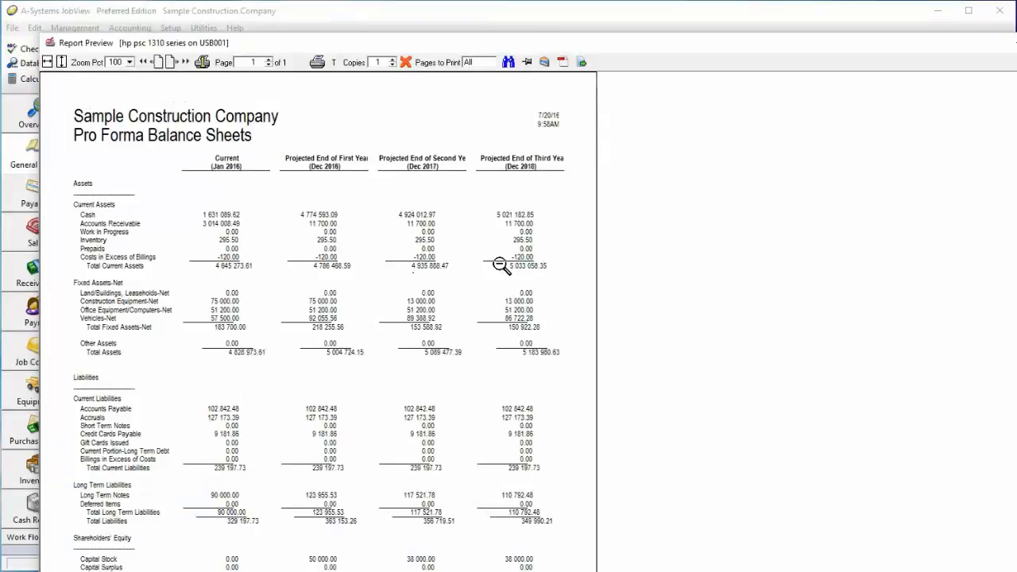
{"action": "left_click", "coordinate": [406, 62]}
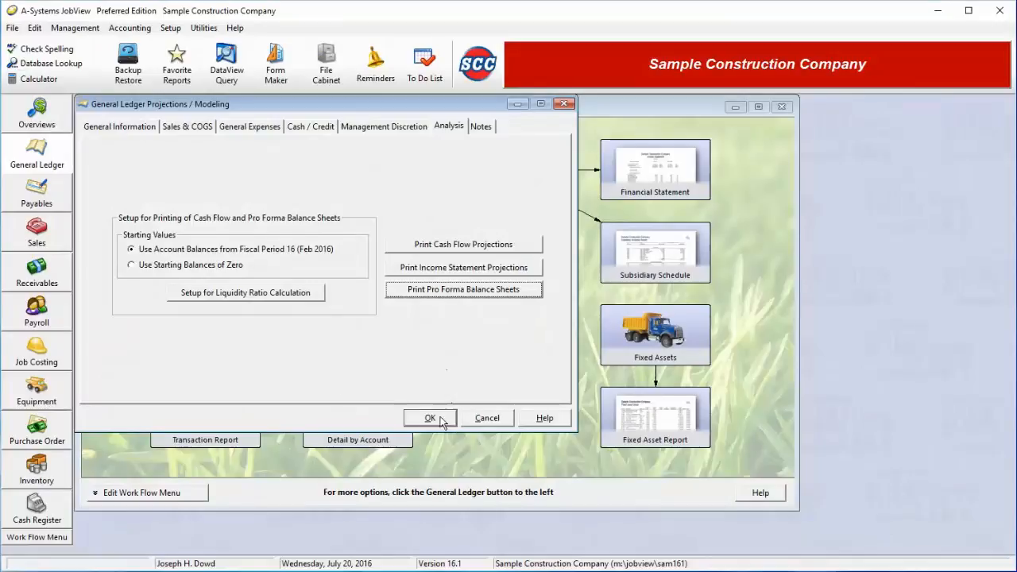
Return to the projection's general information, save the projection, and close the list of projections.
{"action": "left_click", "coordinate": [147, 129]}
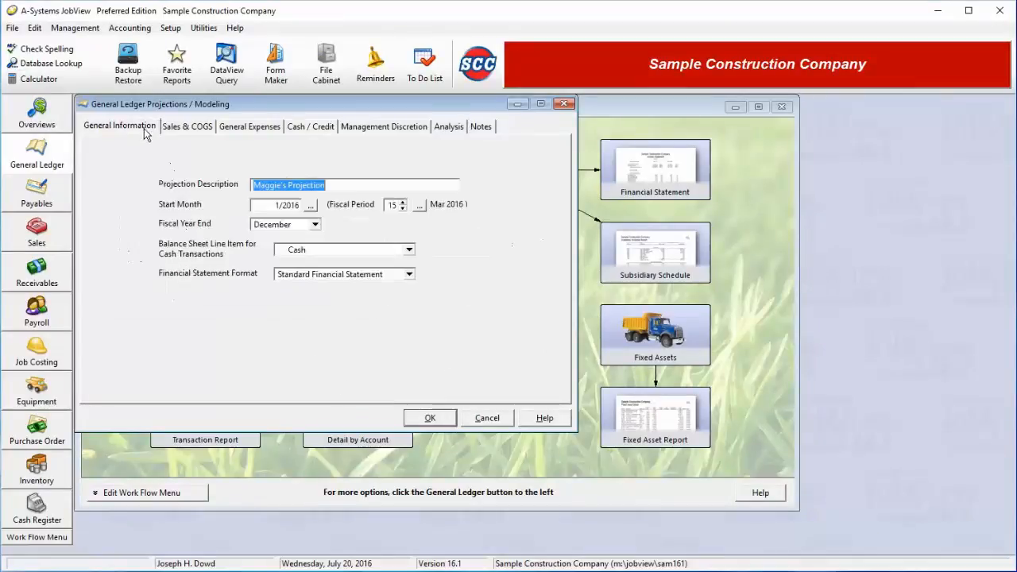
{"action": "left_click", "coordinate": [431, 419]}
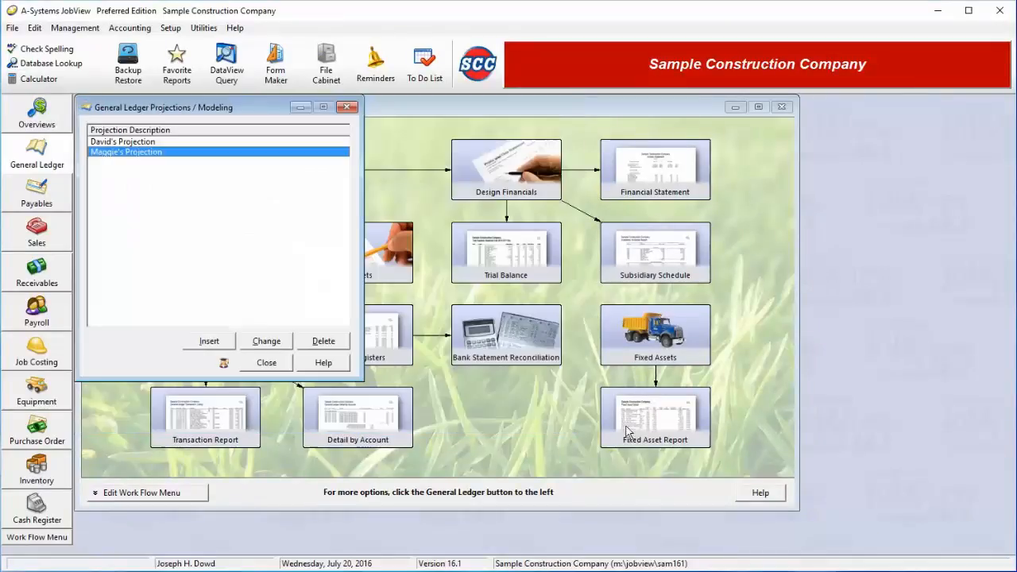
{"action": "left_click", "coordinate": [269, 363]}
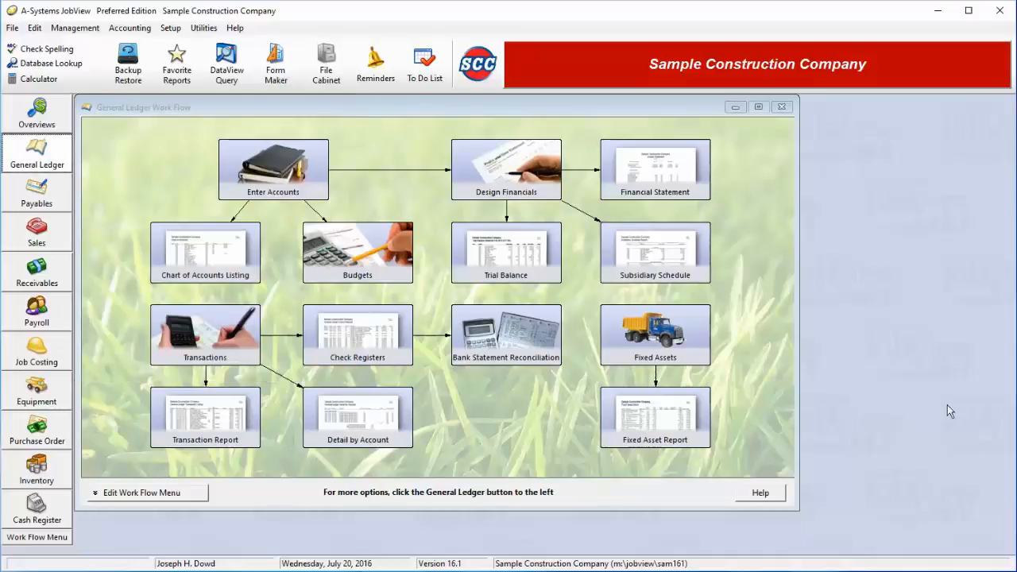